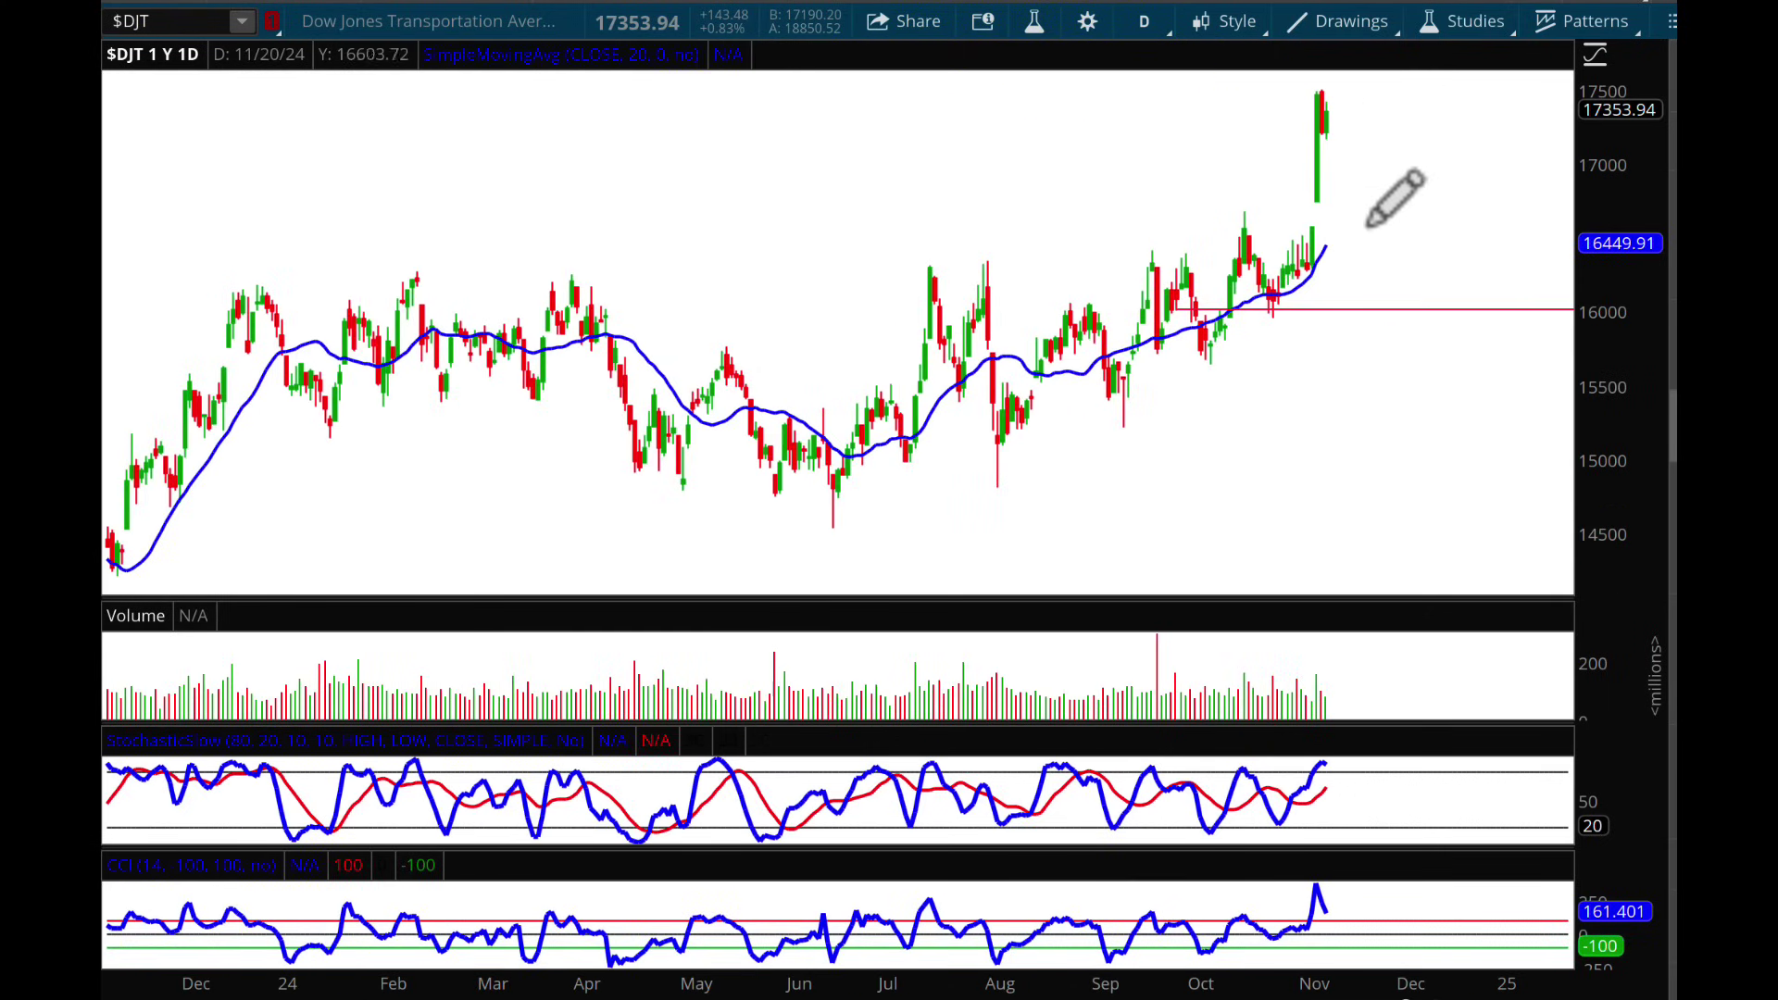
# Step: Load the chart for the symbol DIA
pyautogui.moveTo(1344, 109); pyautogui.dragTo(1346, 261)
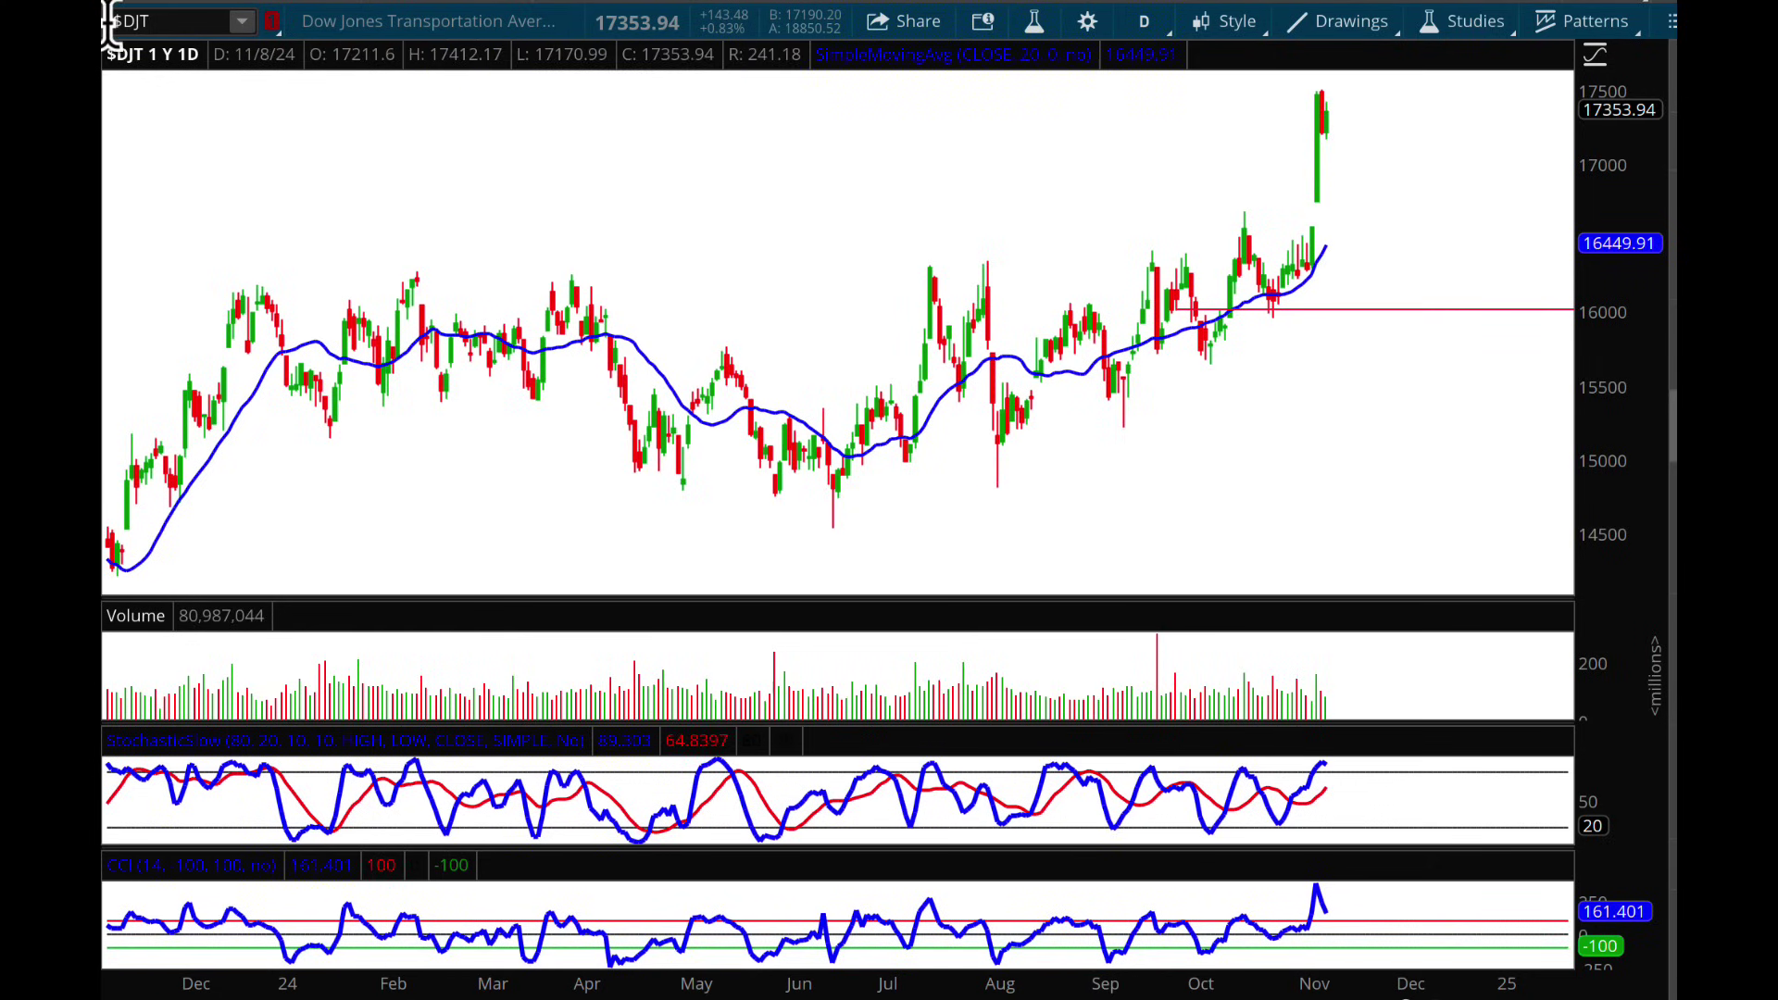
pyautogui.click(193, 21)
pyautogui.write('DIA')
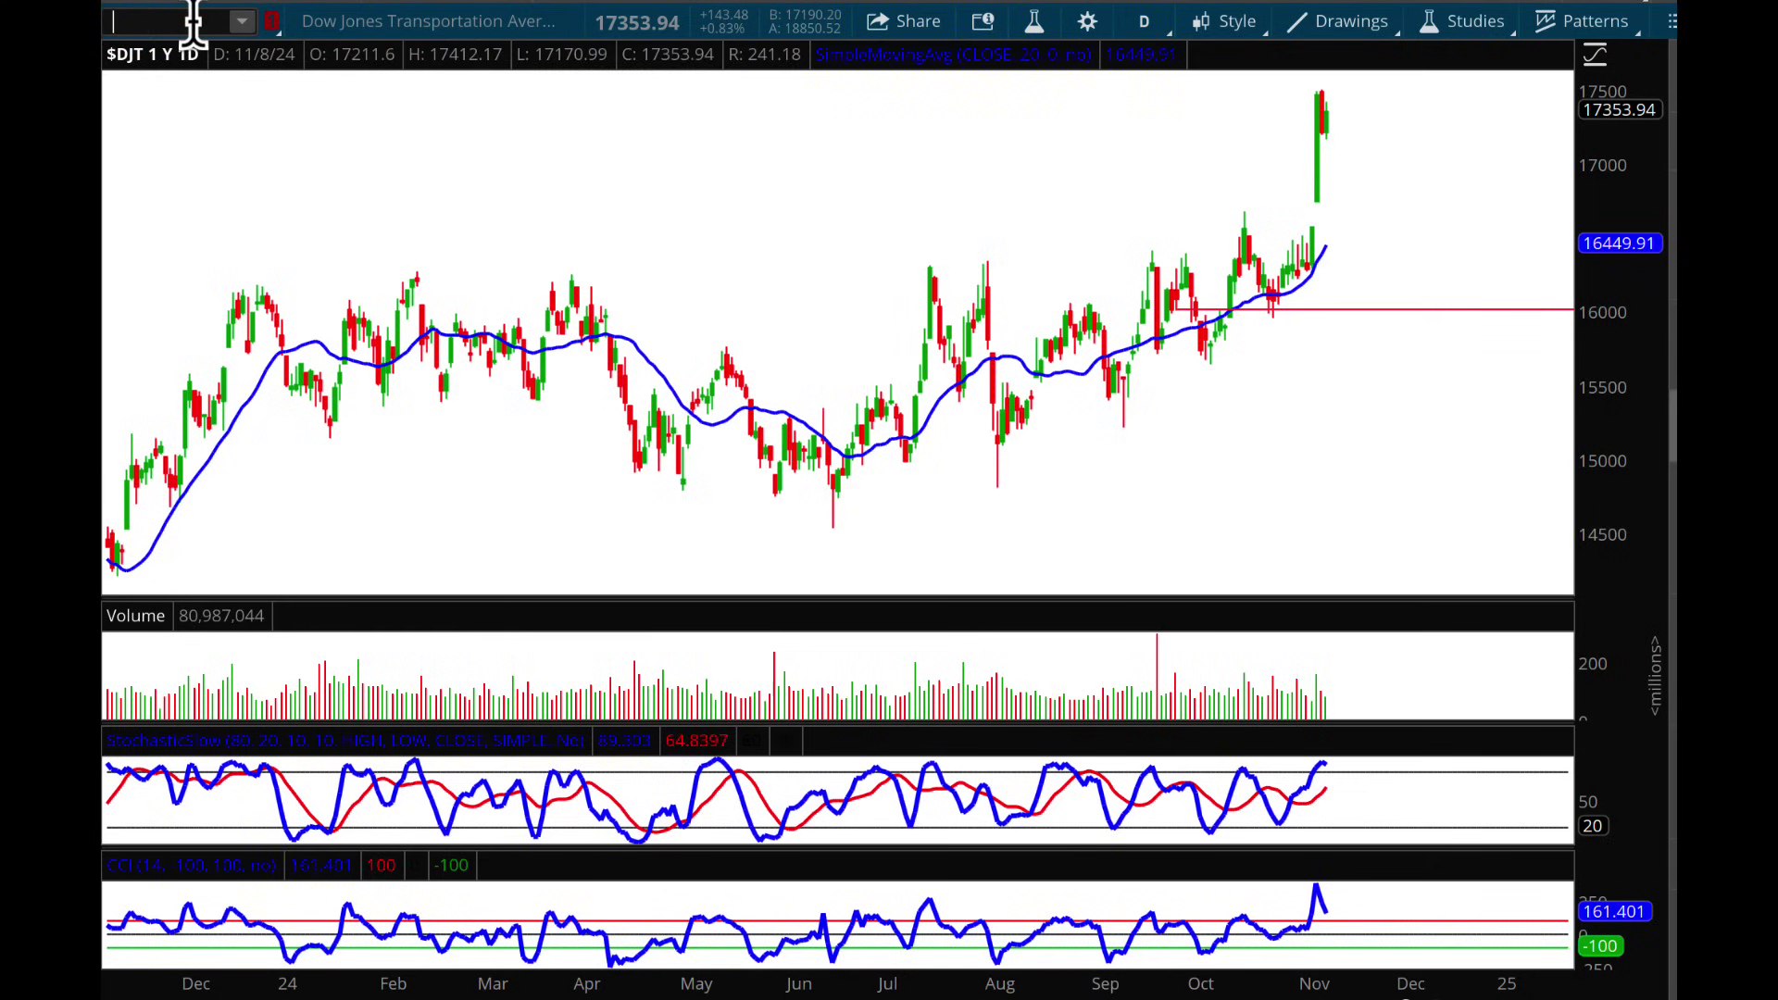
pyautogui.press('Return')
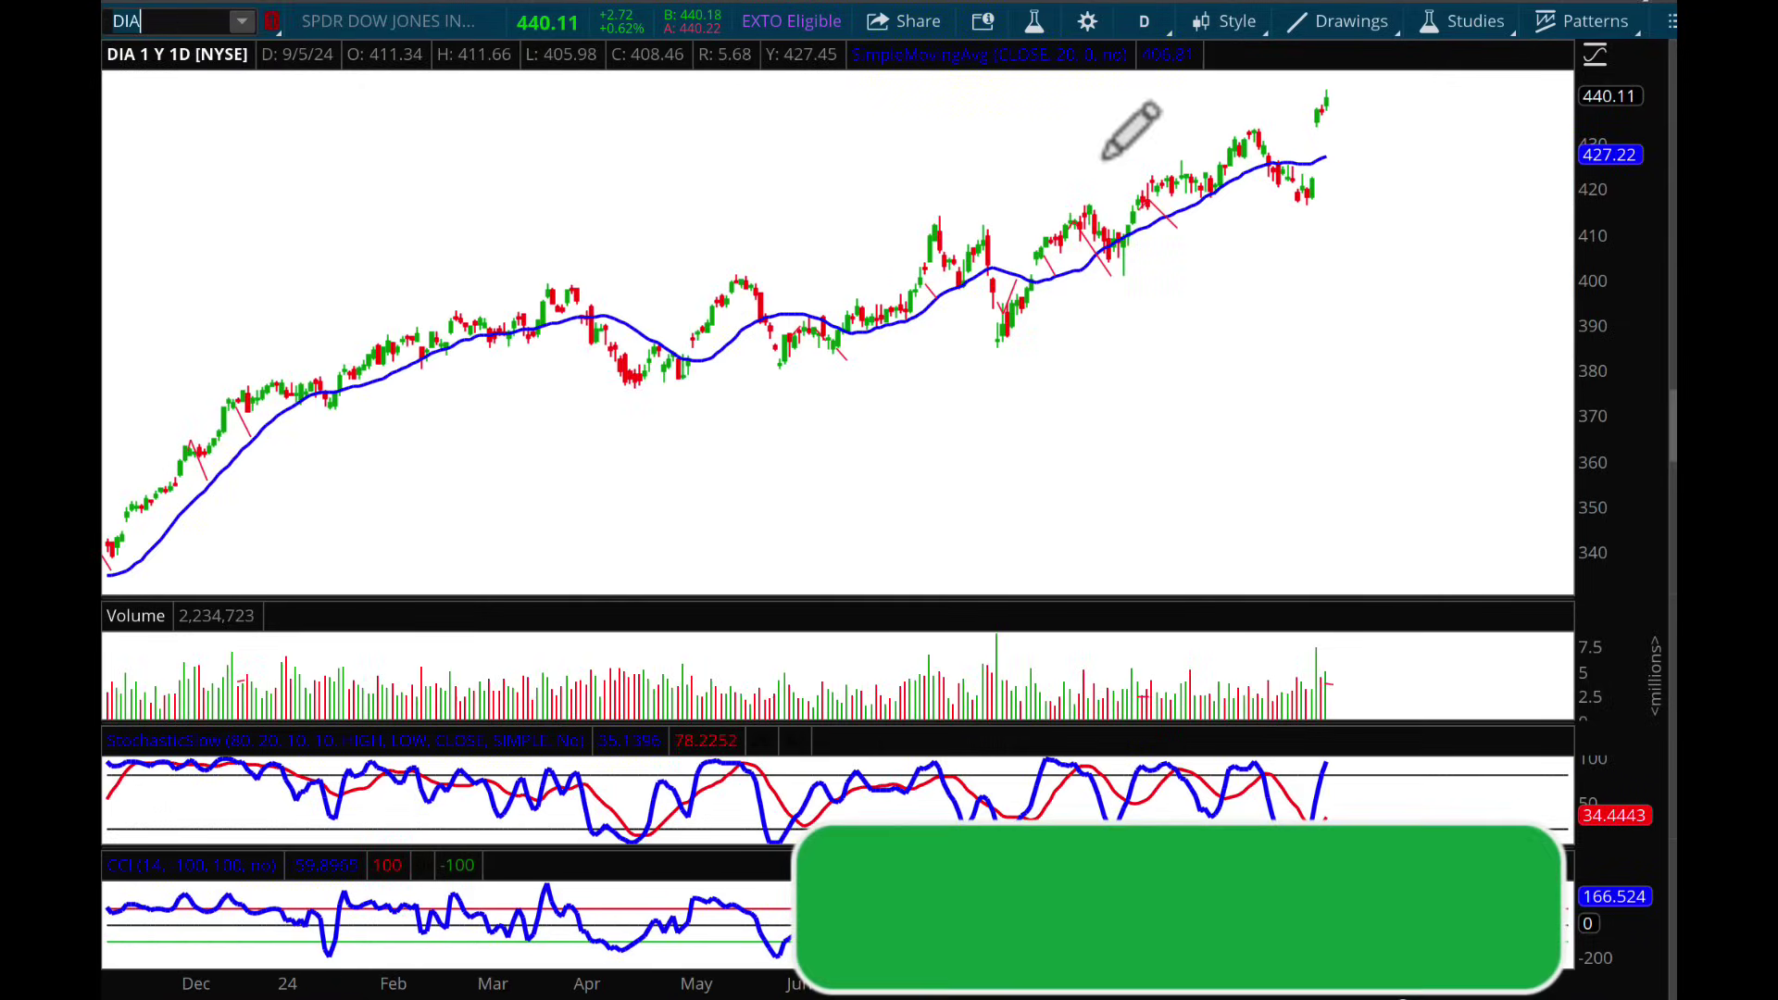
# Step: Draw a falling trendline on the DIA price chart from just after the latest candle down to about 434 on 11/15/24
pyautogui.moveTo(1110, 139); pyautogui.dragTo(1505, 144)
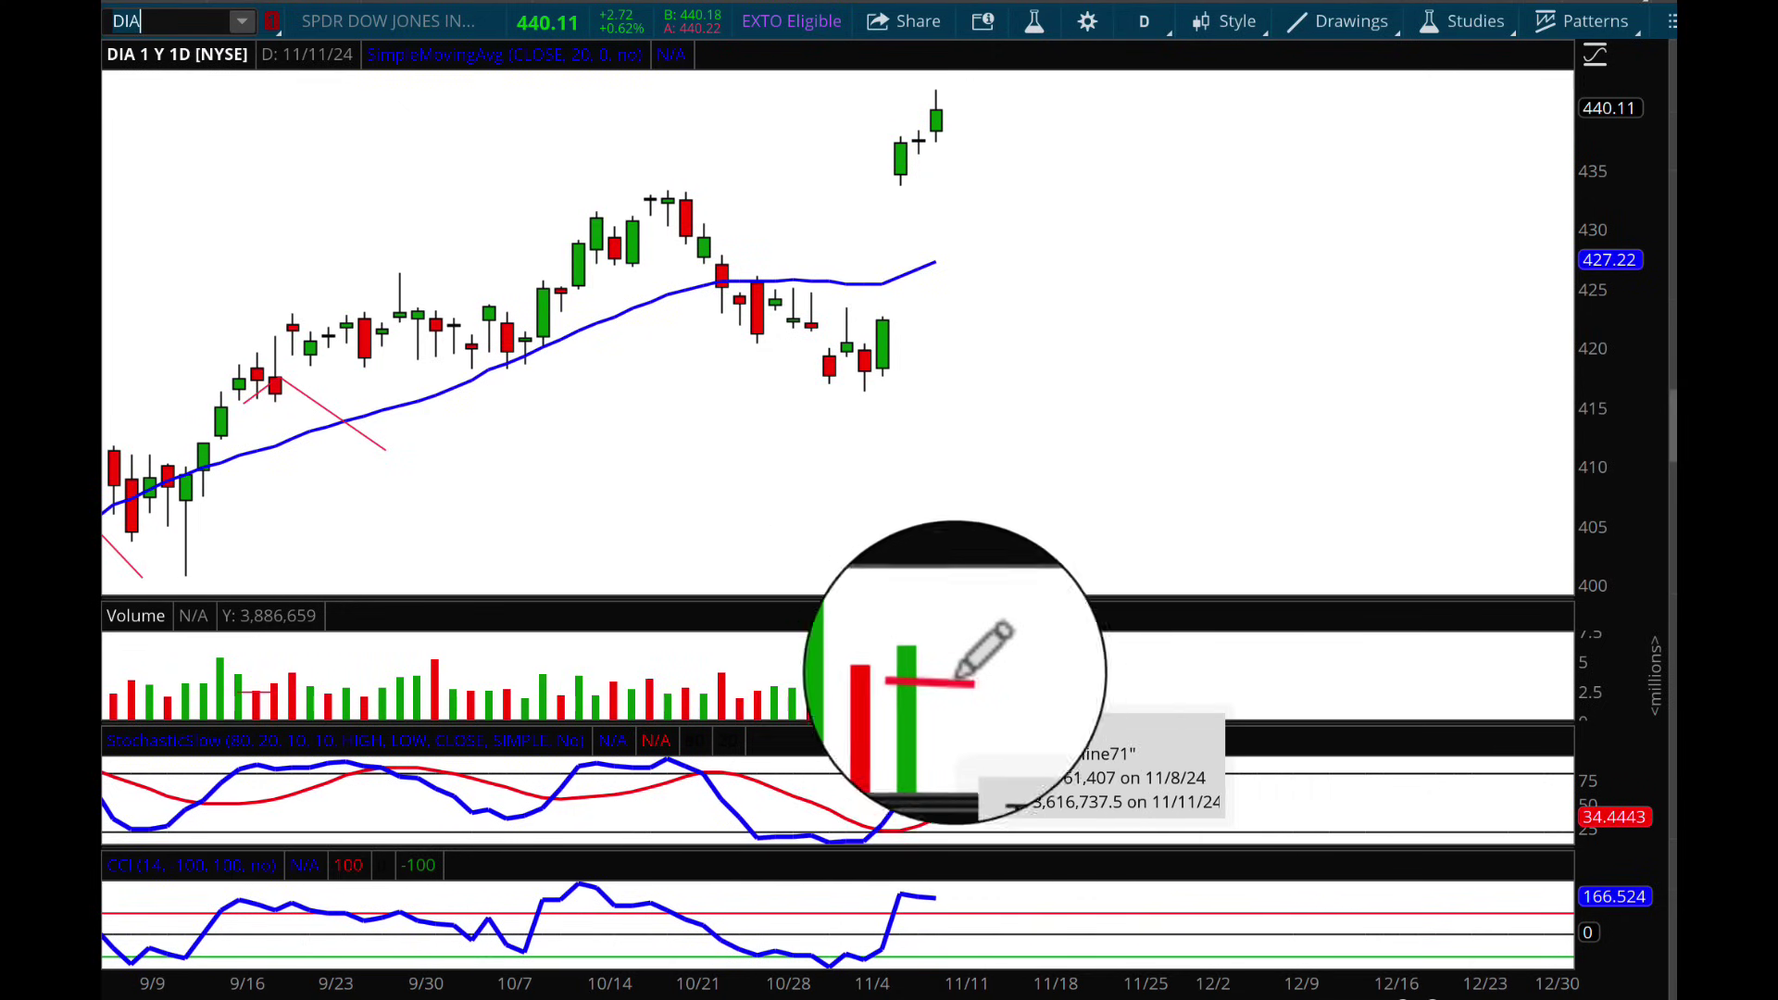
pyautogui.click(960, 111)
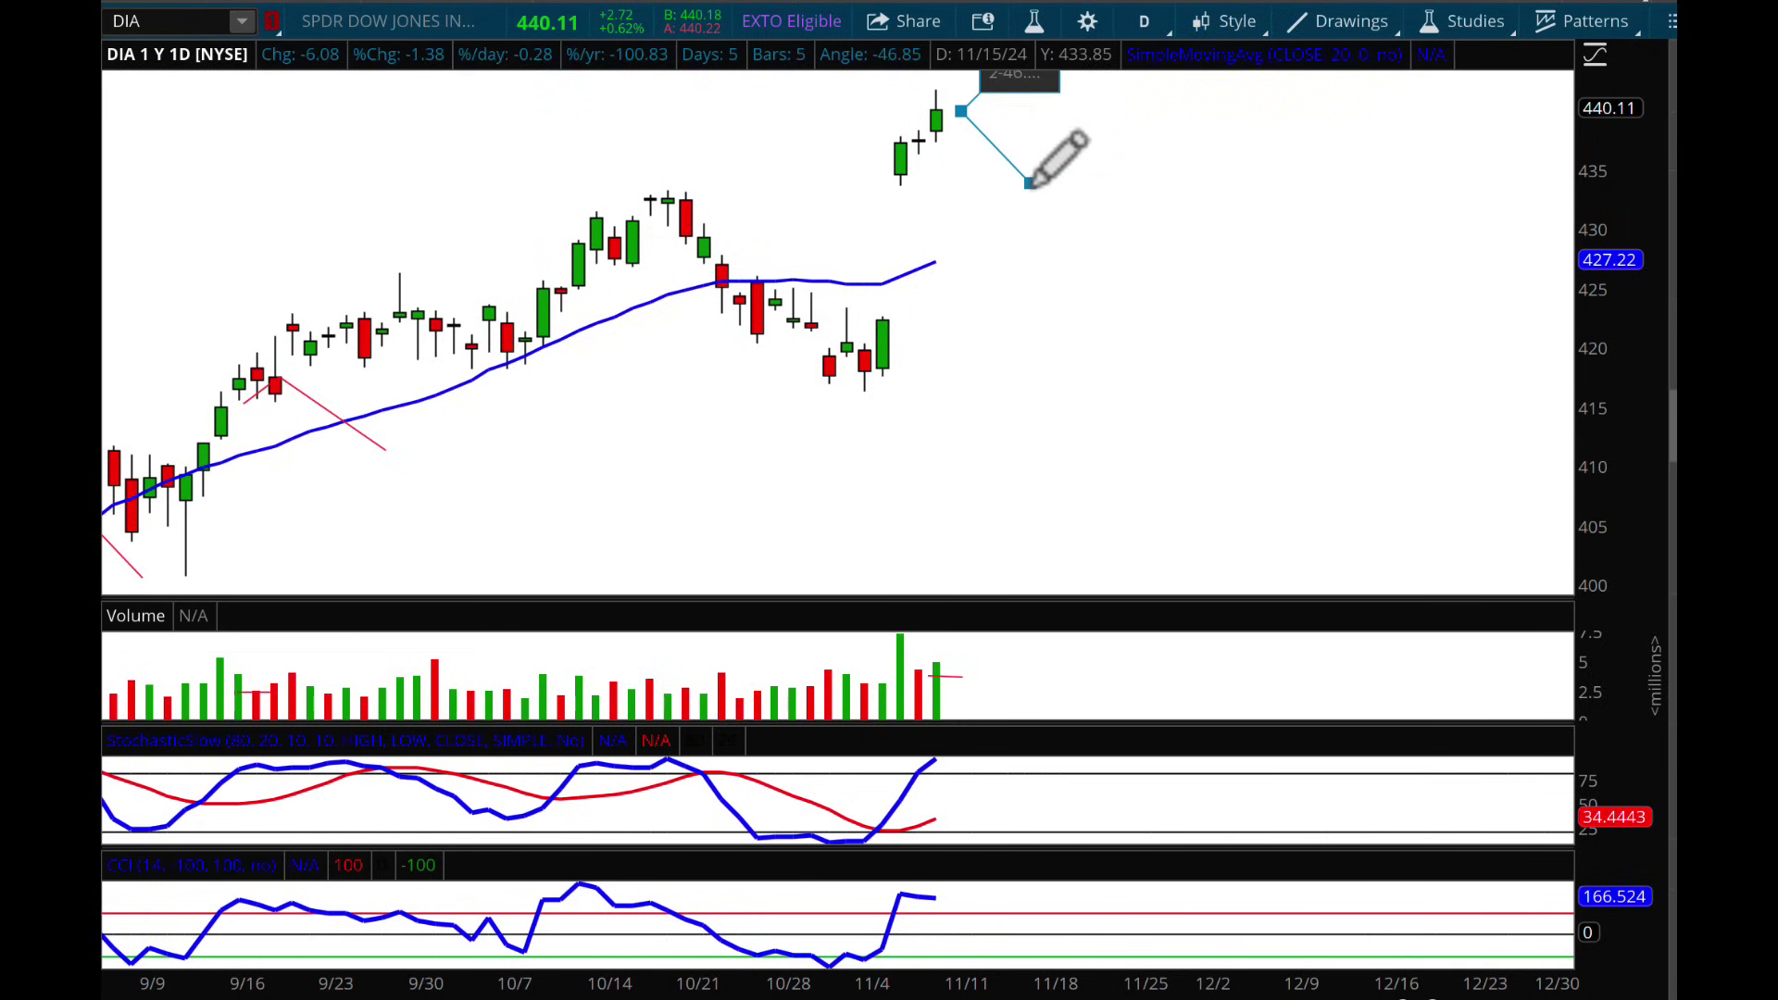
pyautogui.click(1029, 184)
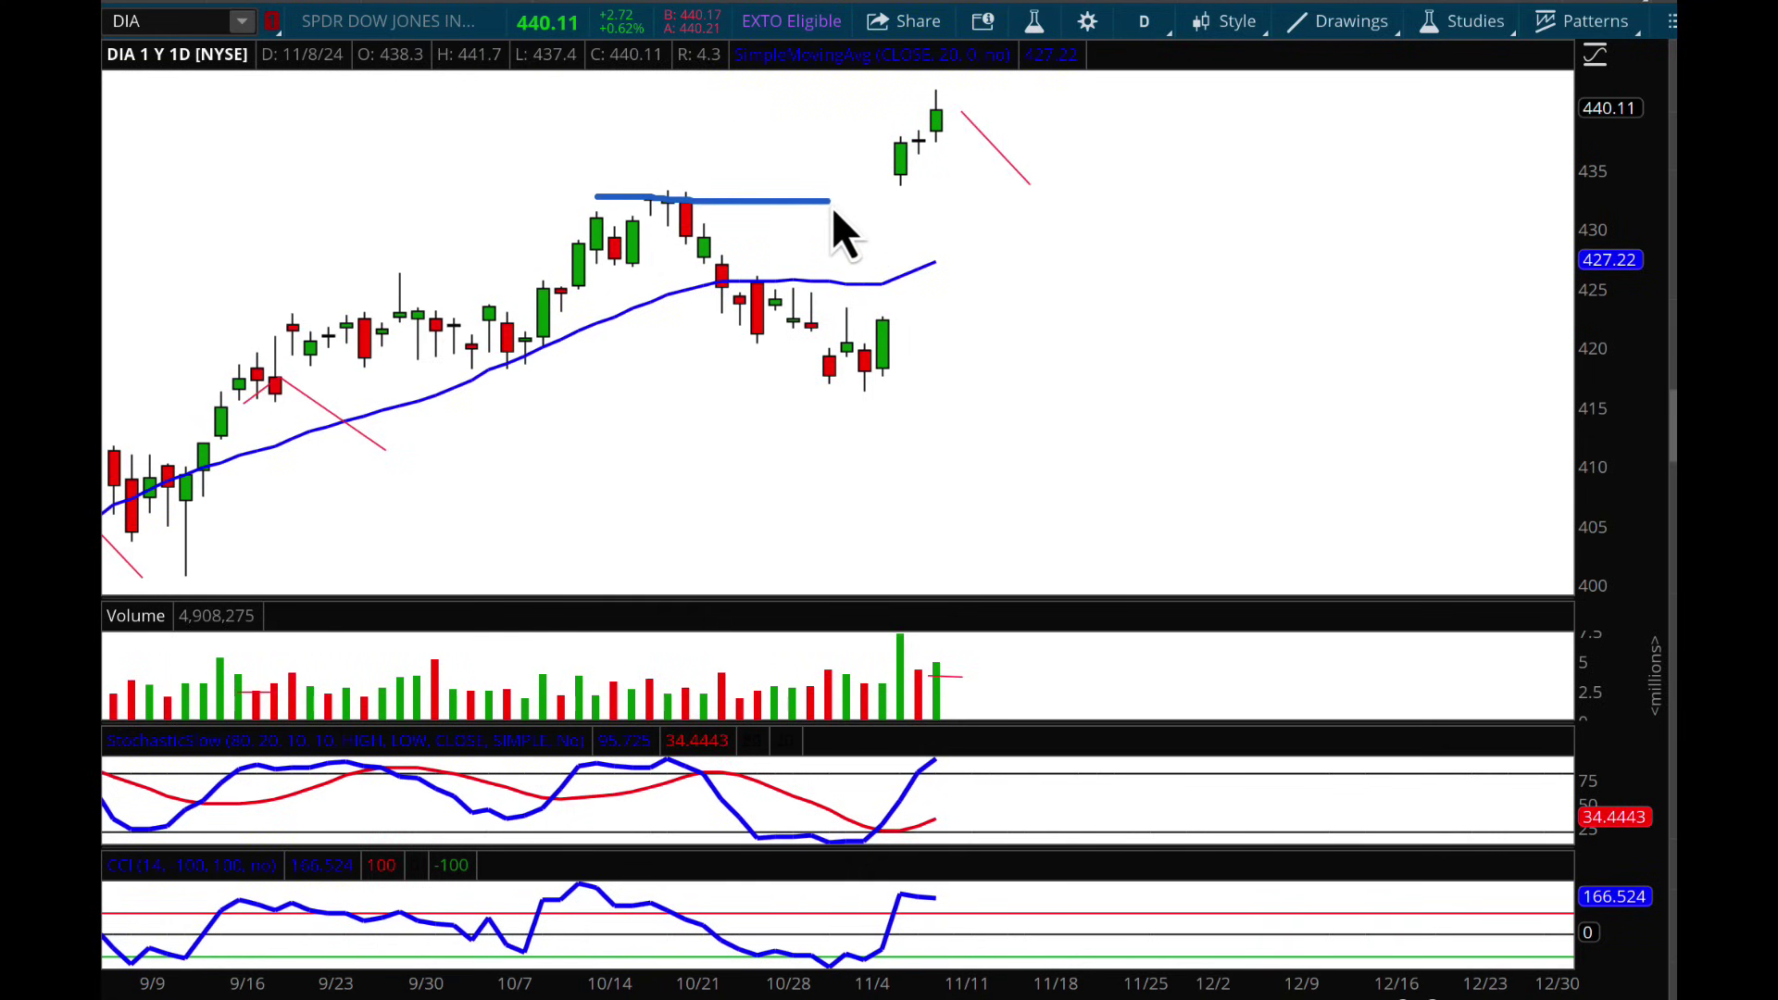
pyautogui.moveTo(831, 208); pyautogui.dragTo(1208, 196)
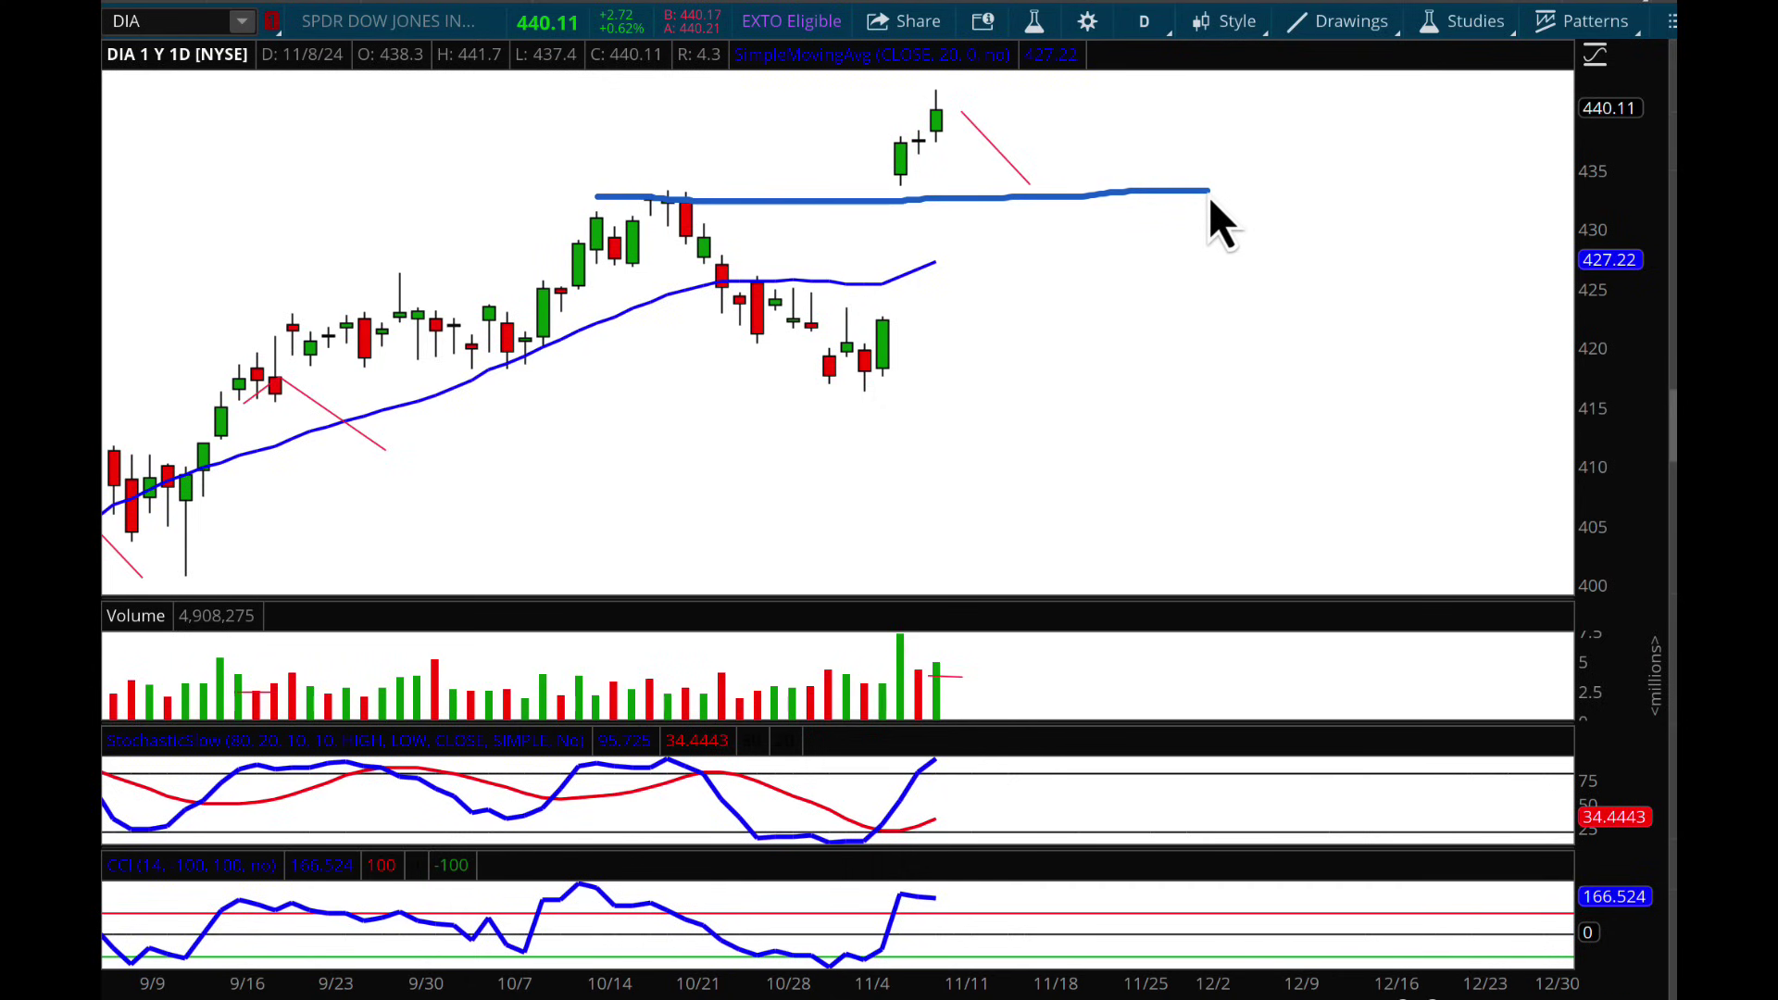
pyautogui.moveTo(673, 117); pyautogui.dragTo(673, 185)
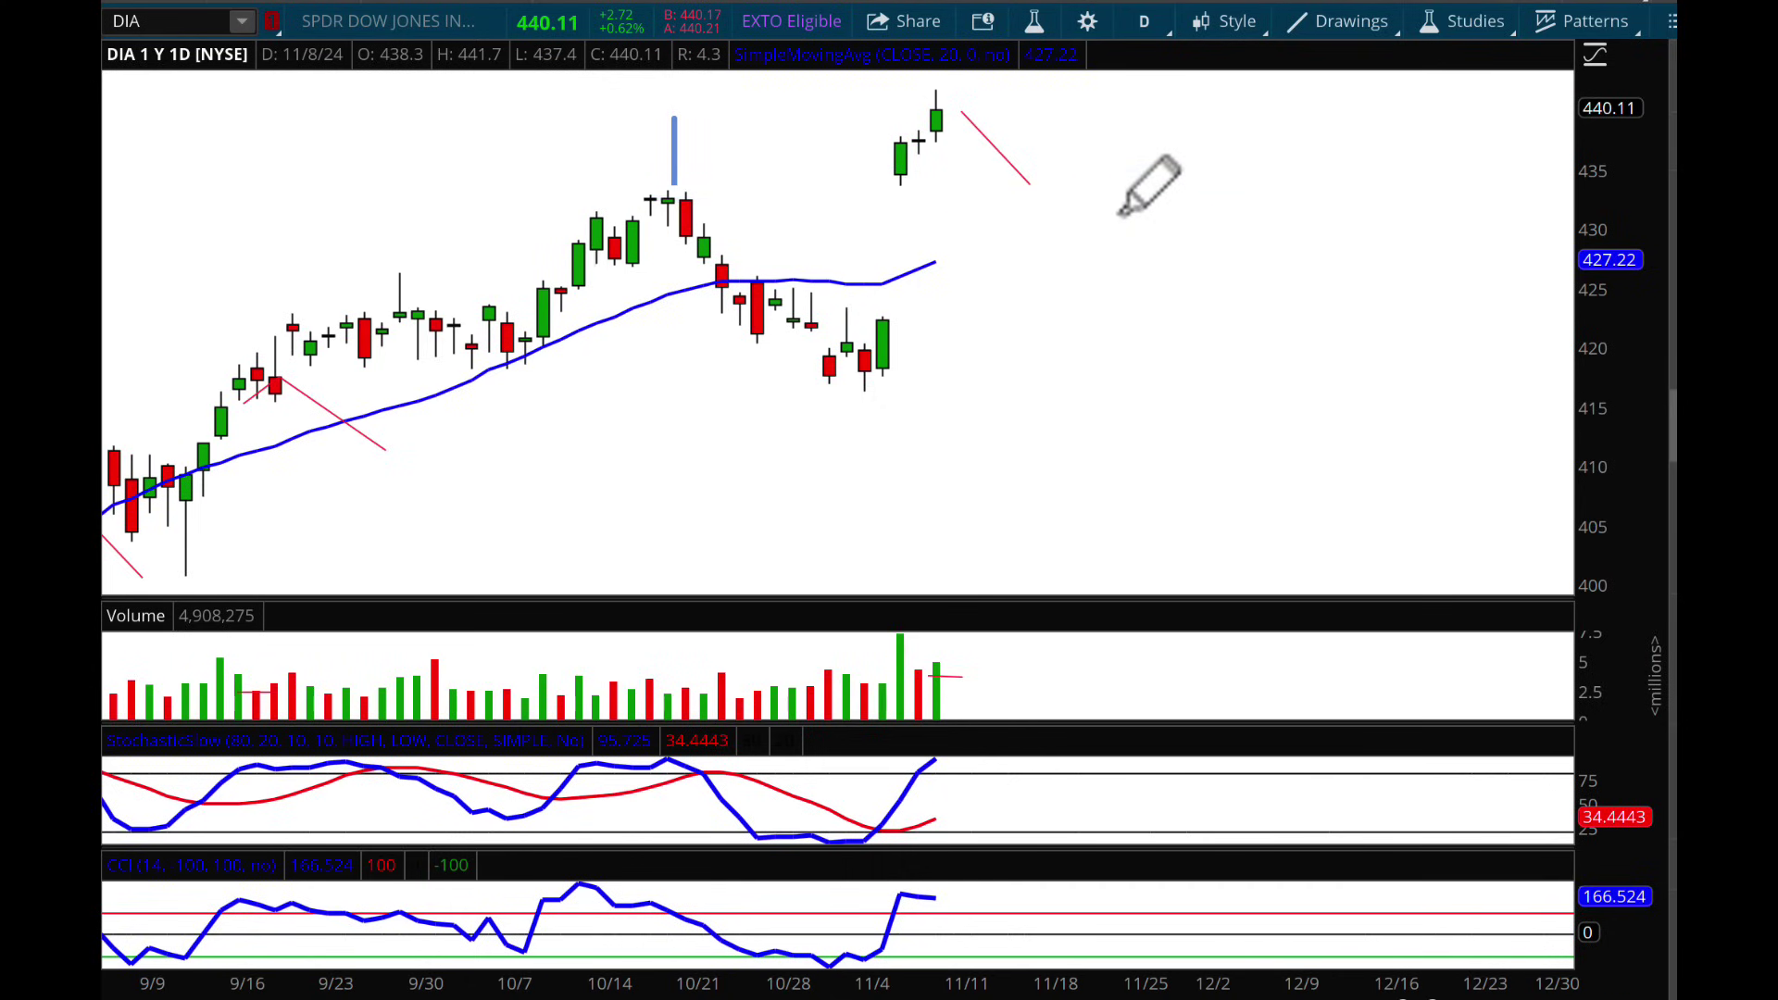
pyautogui.moveTo(1127, 208)
pyautogui.mouseDown()
pyautogui.moveTo(1083, 226)
pyautogui.moveTo(1080, 256)
pyautogui.mouseUp()
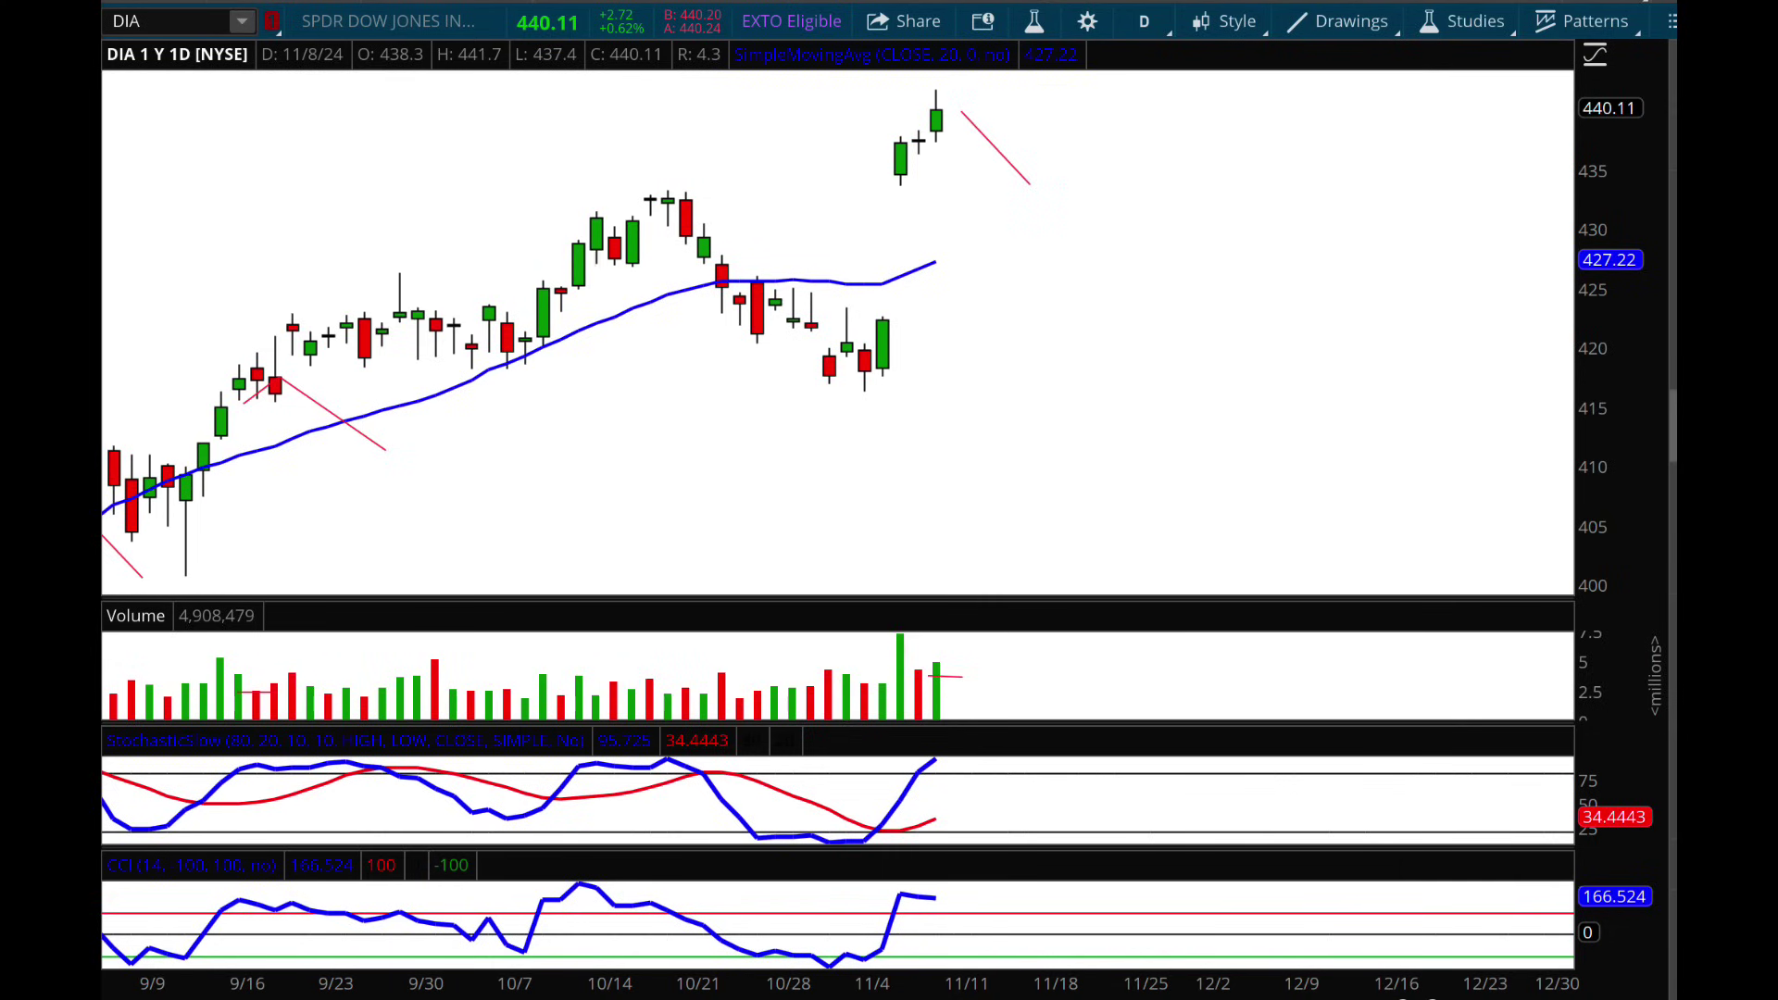
# Step: Switch the chart to the symbol IWM
pyautogui.click(181, 20)
pyautogui.press('BackSpace')
pyautogui.press('BackSpace')
pyautogui.press('BackSpace')
pyautogui.write('IWM')
pyautogui.press('Return')
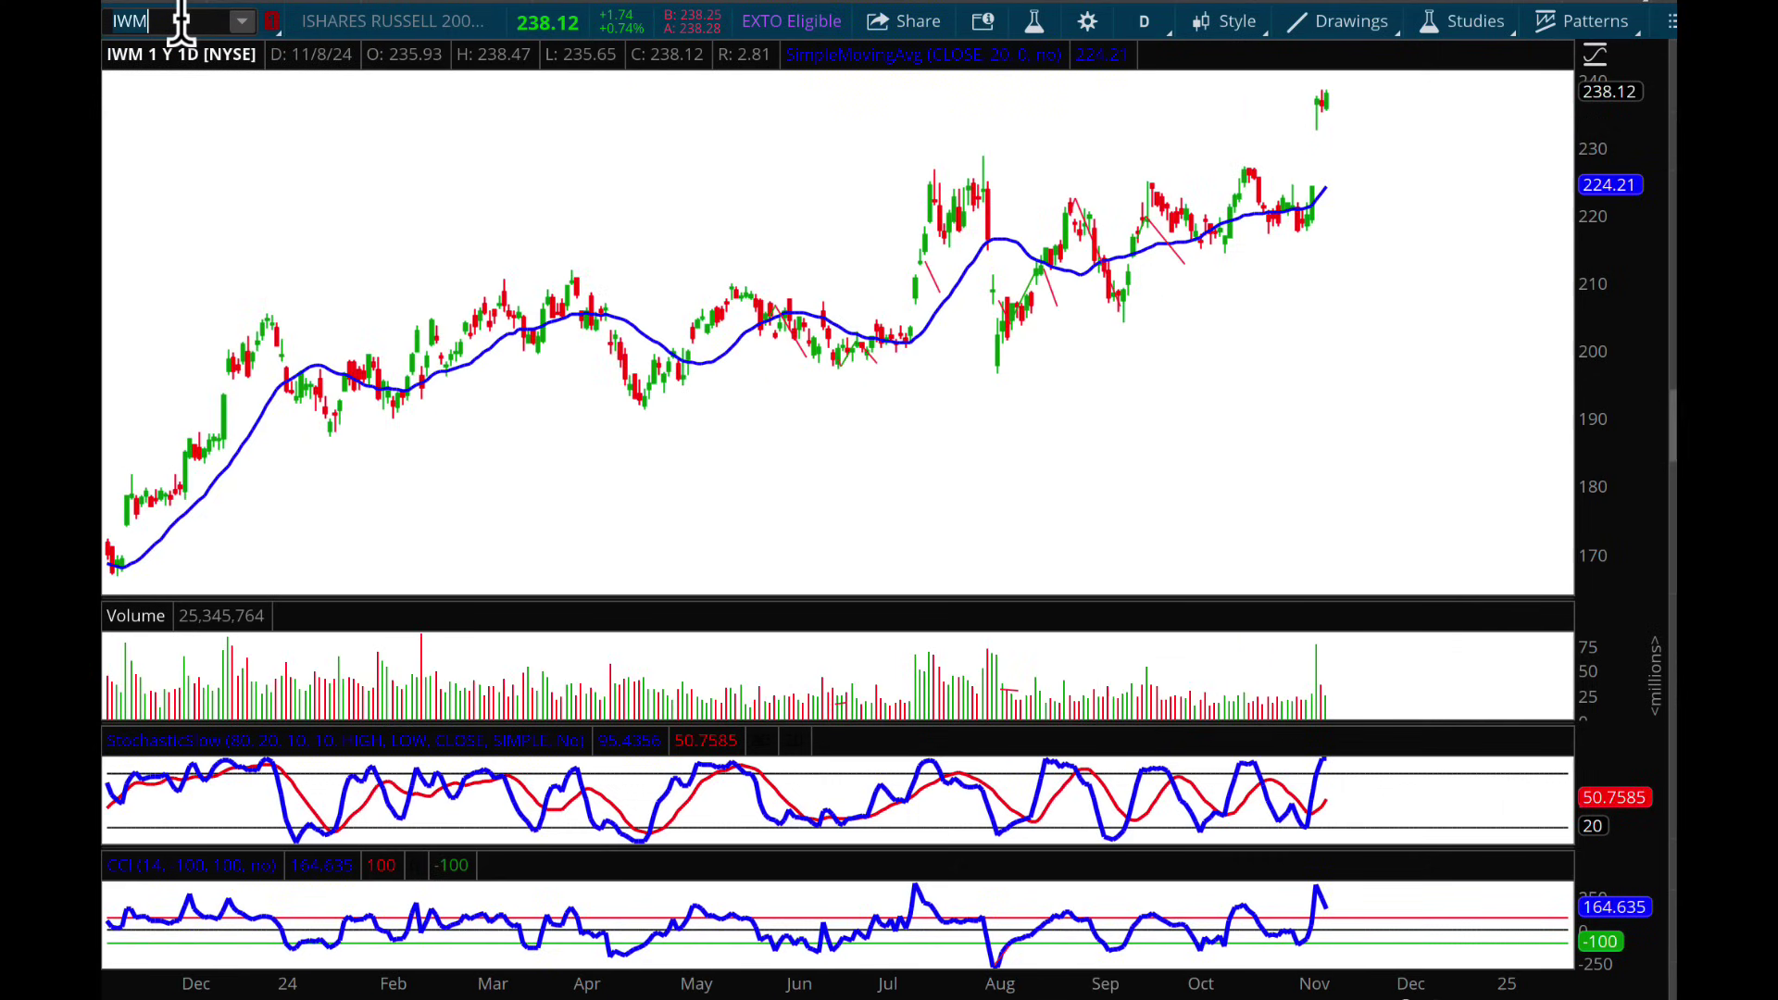
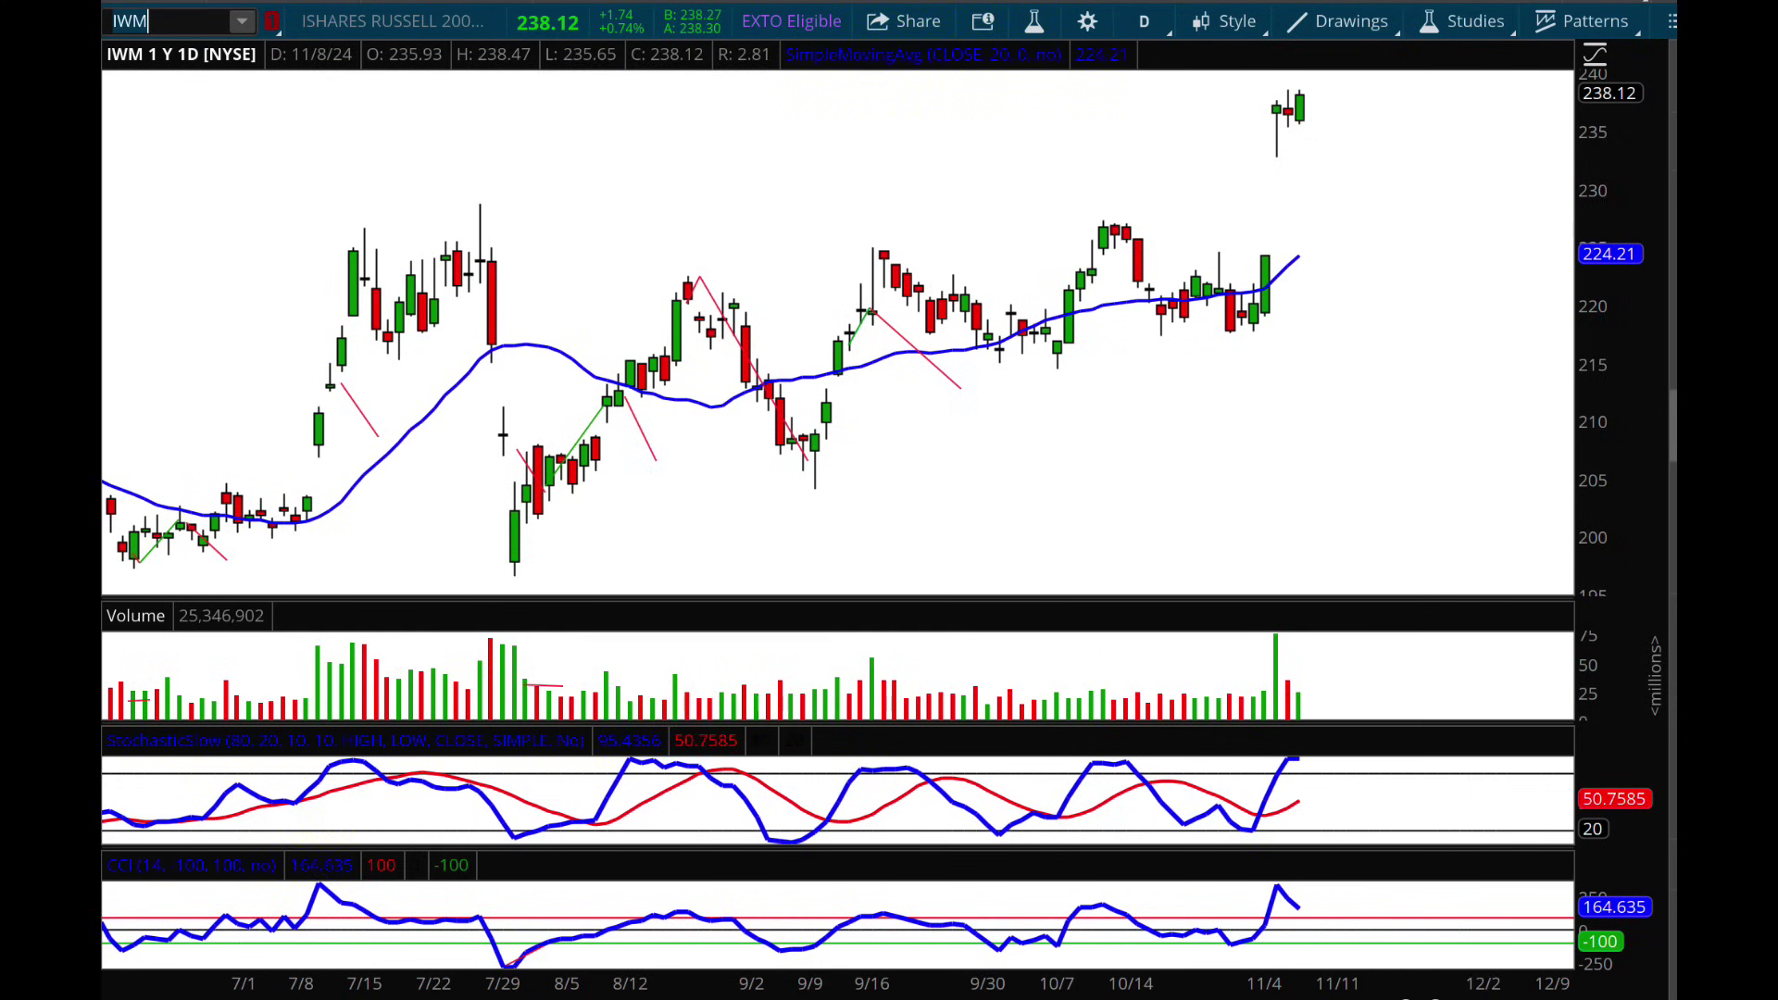
pyautogui.moveTo(1316, 83)
pyautogui.mouseDown()
pyautogui.moveTo(1242, 109)
pyautogui.moveTo(1336, 118)
pyautogui.moveTo(1290, 87)
pyautogui.moveTo(1394, 125)
pyautogui.moveTo(1426, 115)
pyautogui.mouseUp()
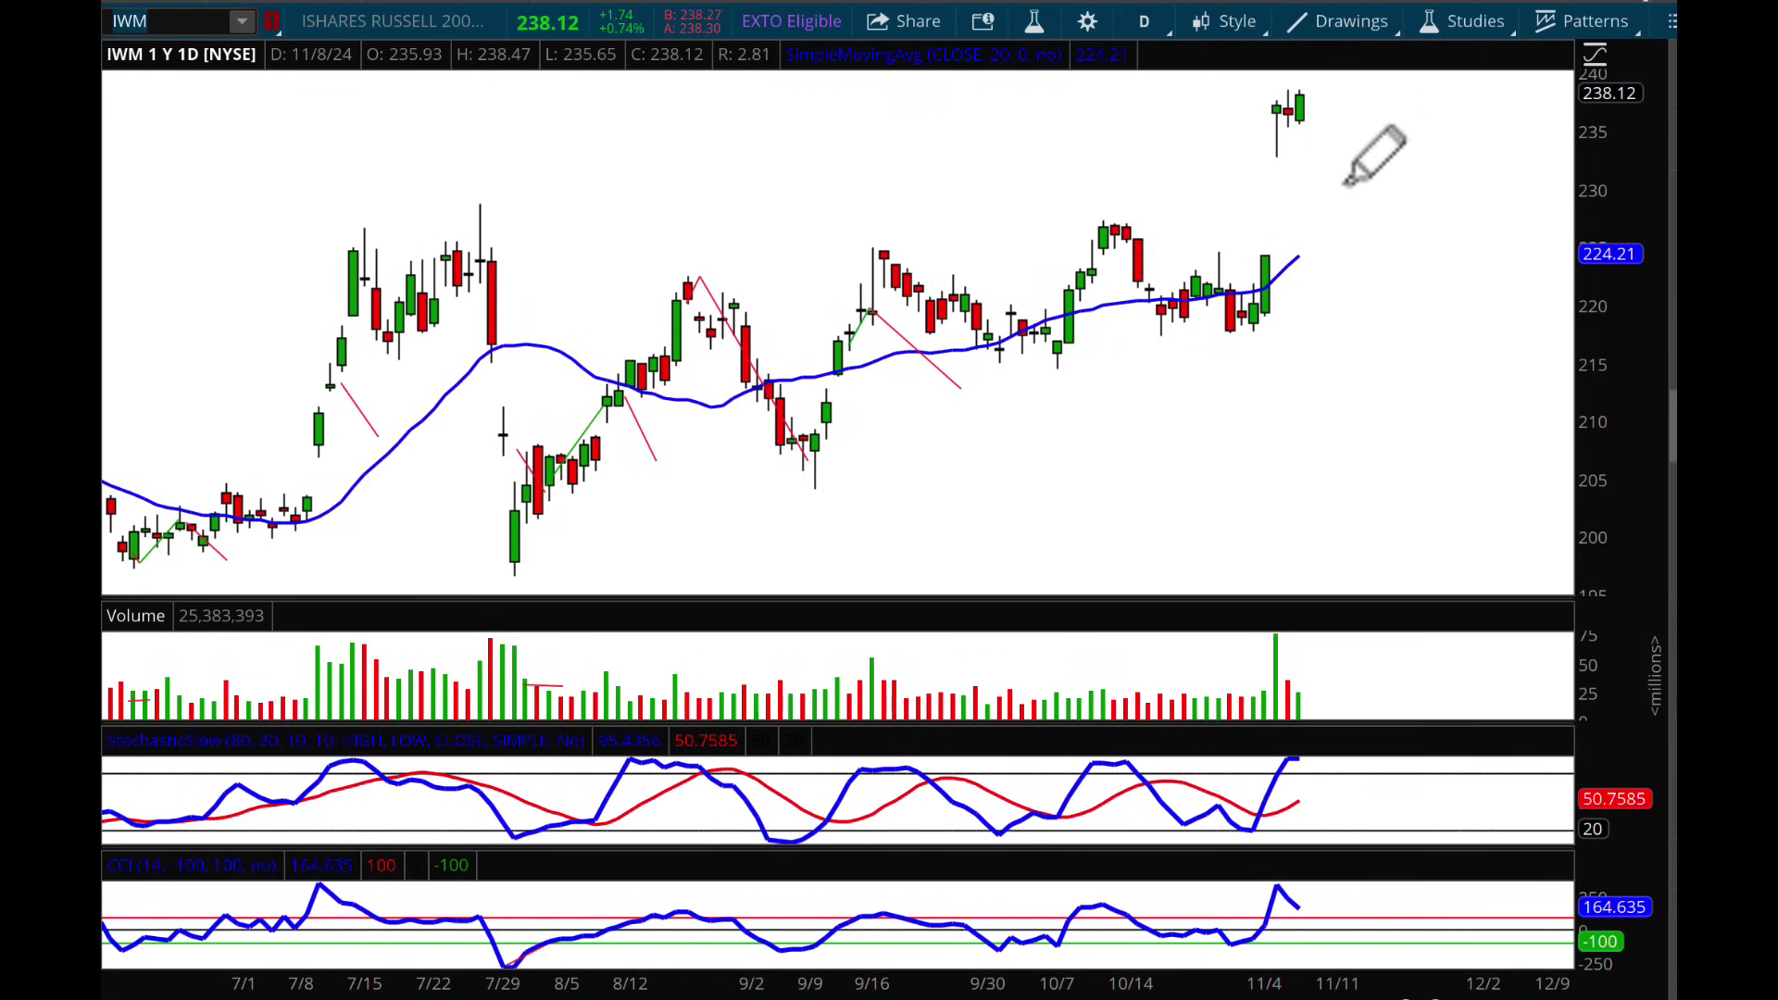
pyautogui.moveTo(1324, 100); pyautogui.dragTo(1403, 102)
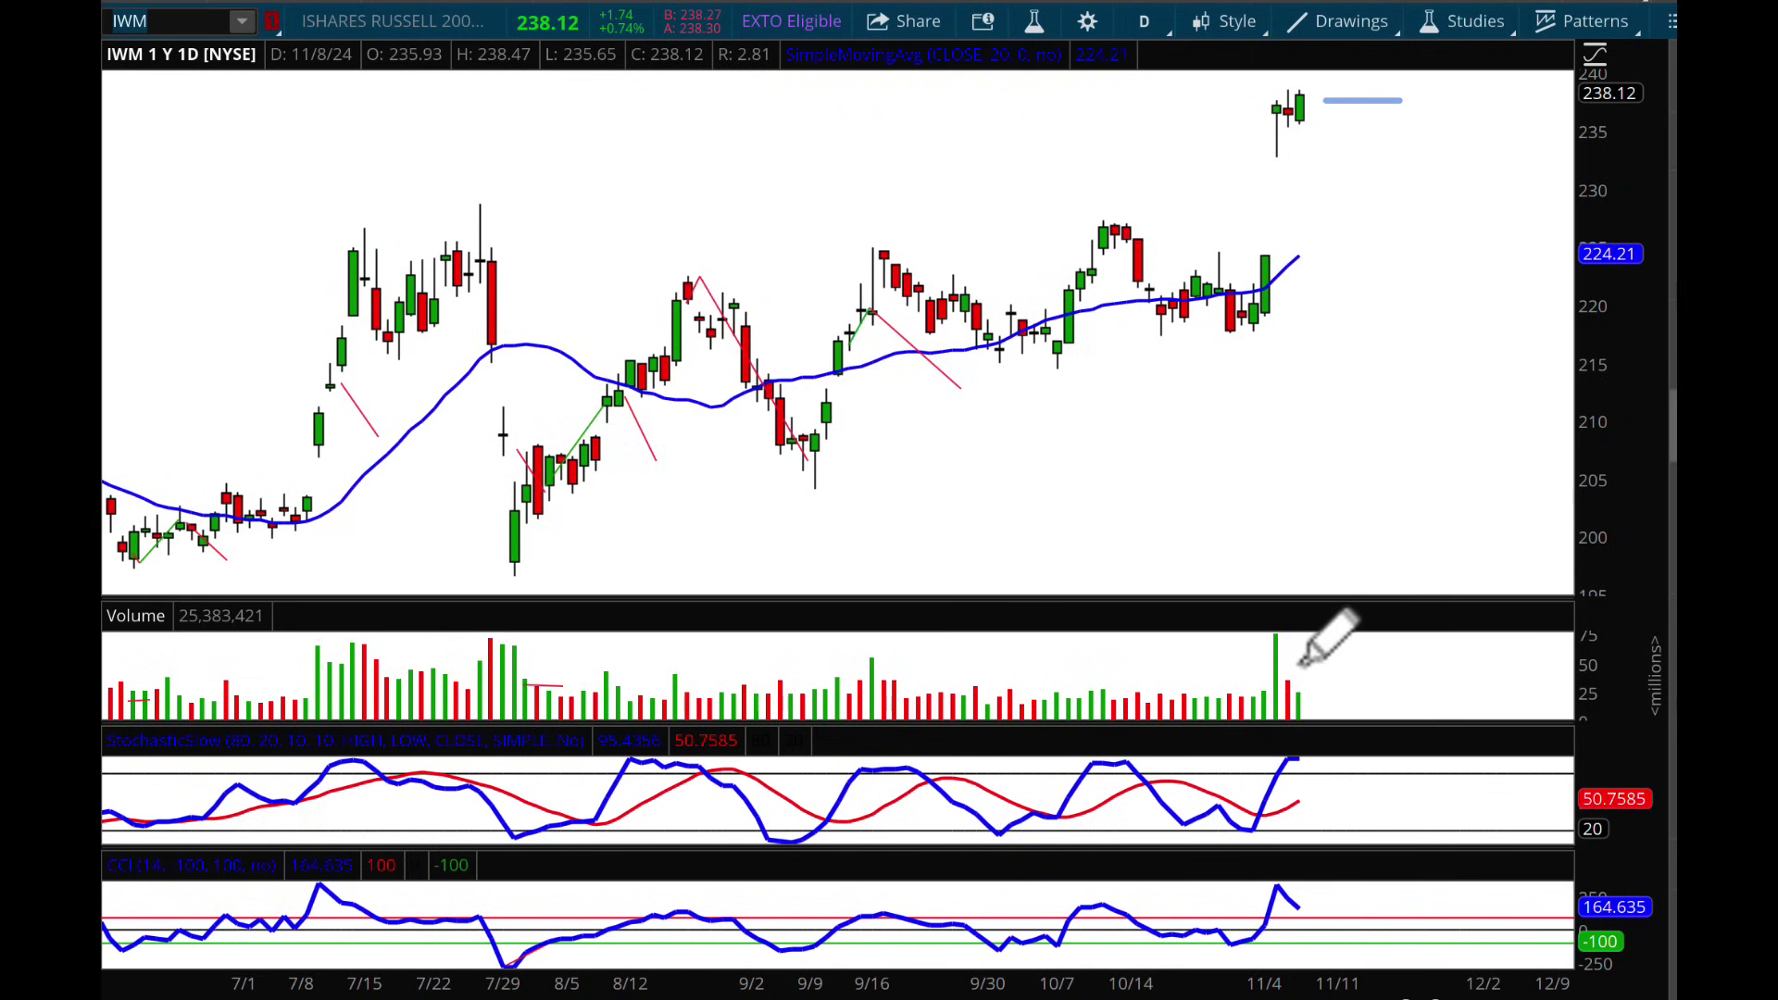
pyautogui.moveTo(1270, 633)
pyautogui.mouseDown()
pyautogui.moveTo(1333, 708)
pyautogui.moveTo(1266, 781)
pyautogui.moveTo(1301, 747)
pyautogui.moveTo(1324, 764)
pyautogui.mouseUp()
pyautogui.moveTo(1309, 881)
pyautogui.mouseDown()
pyautogui.moveTo(1270, 879)
pyautogui.moveTo(1296, 875)
pyautogui.mouseUp()
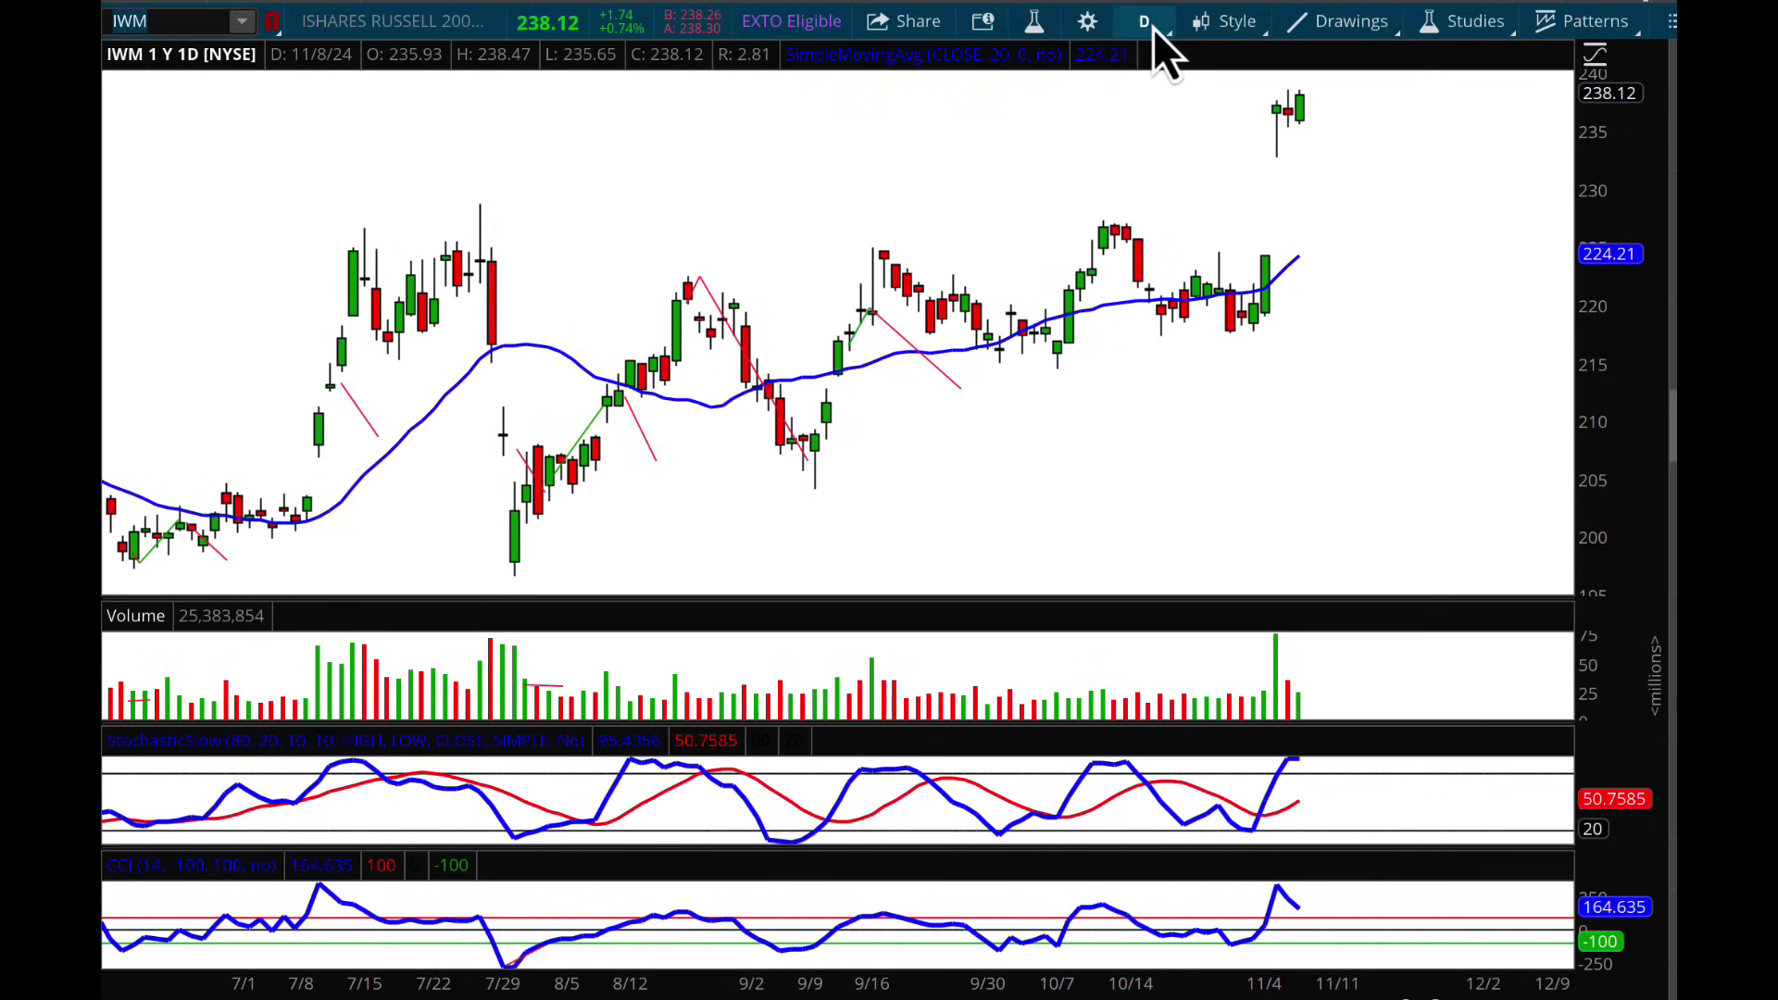
pyautogui.click(1324, 24)
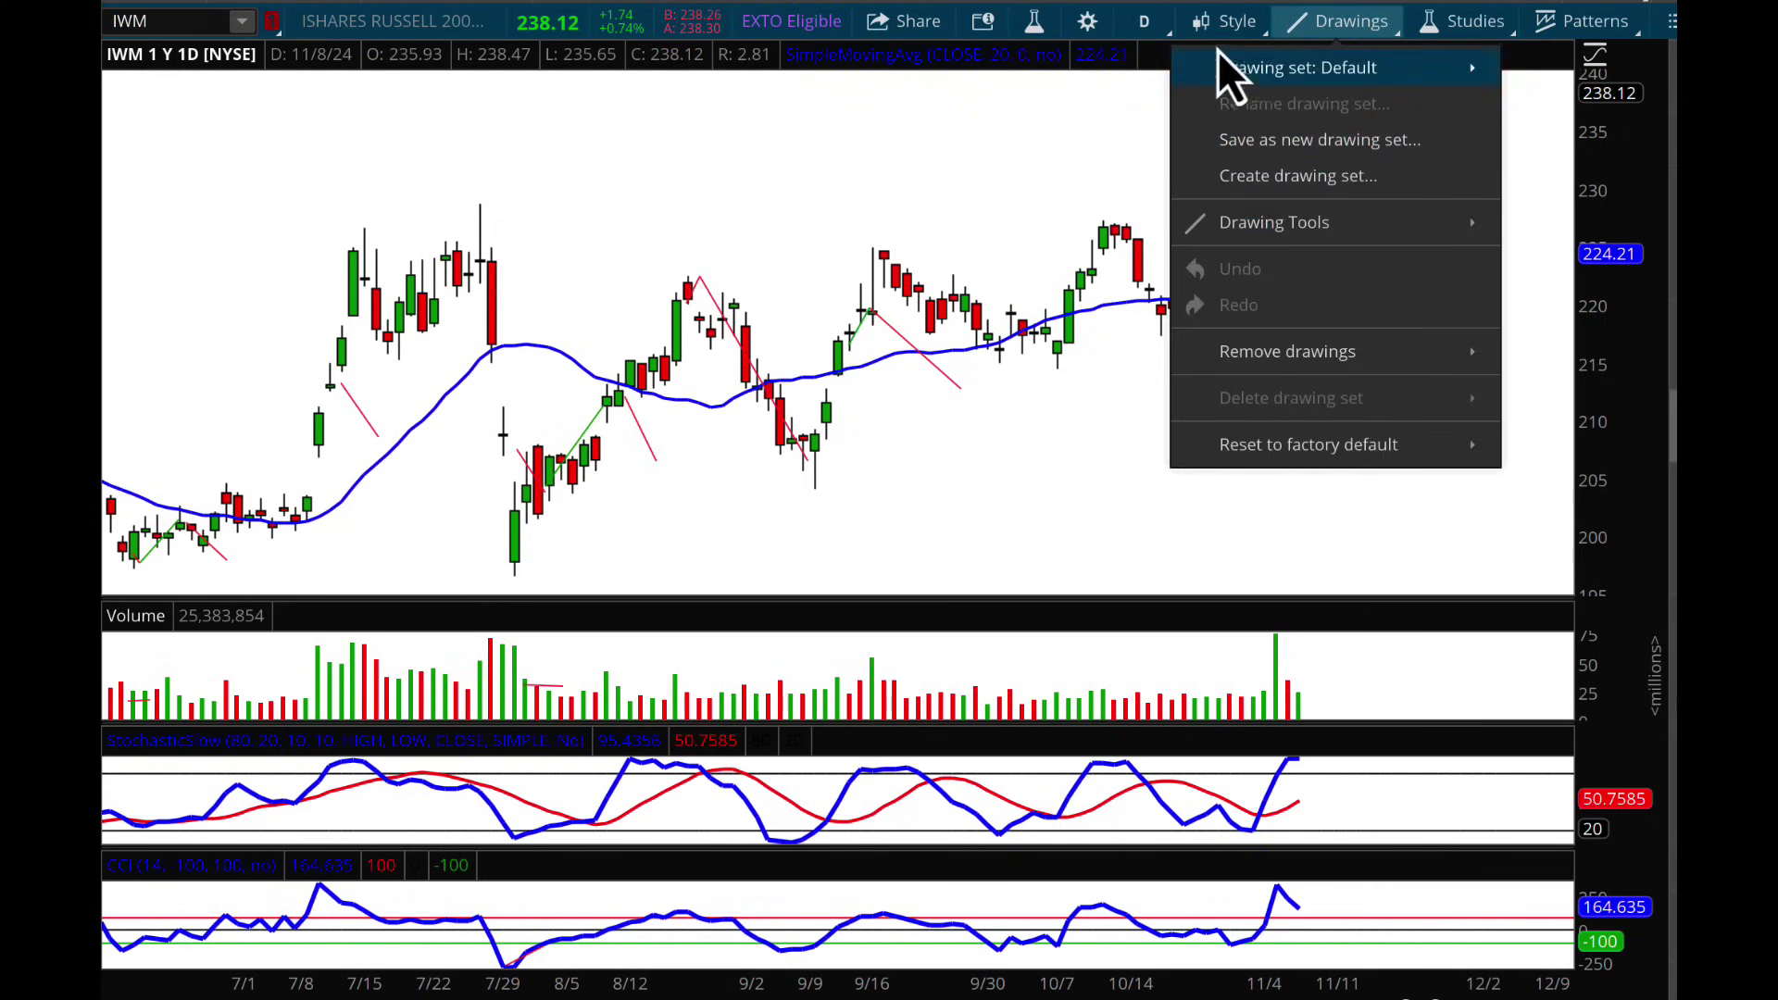
pyautogui.click(1264, 18)
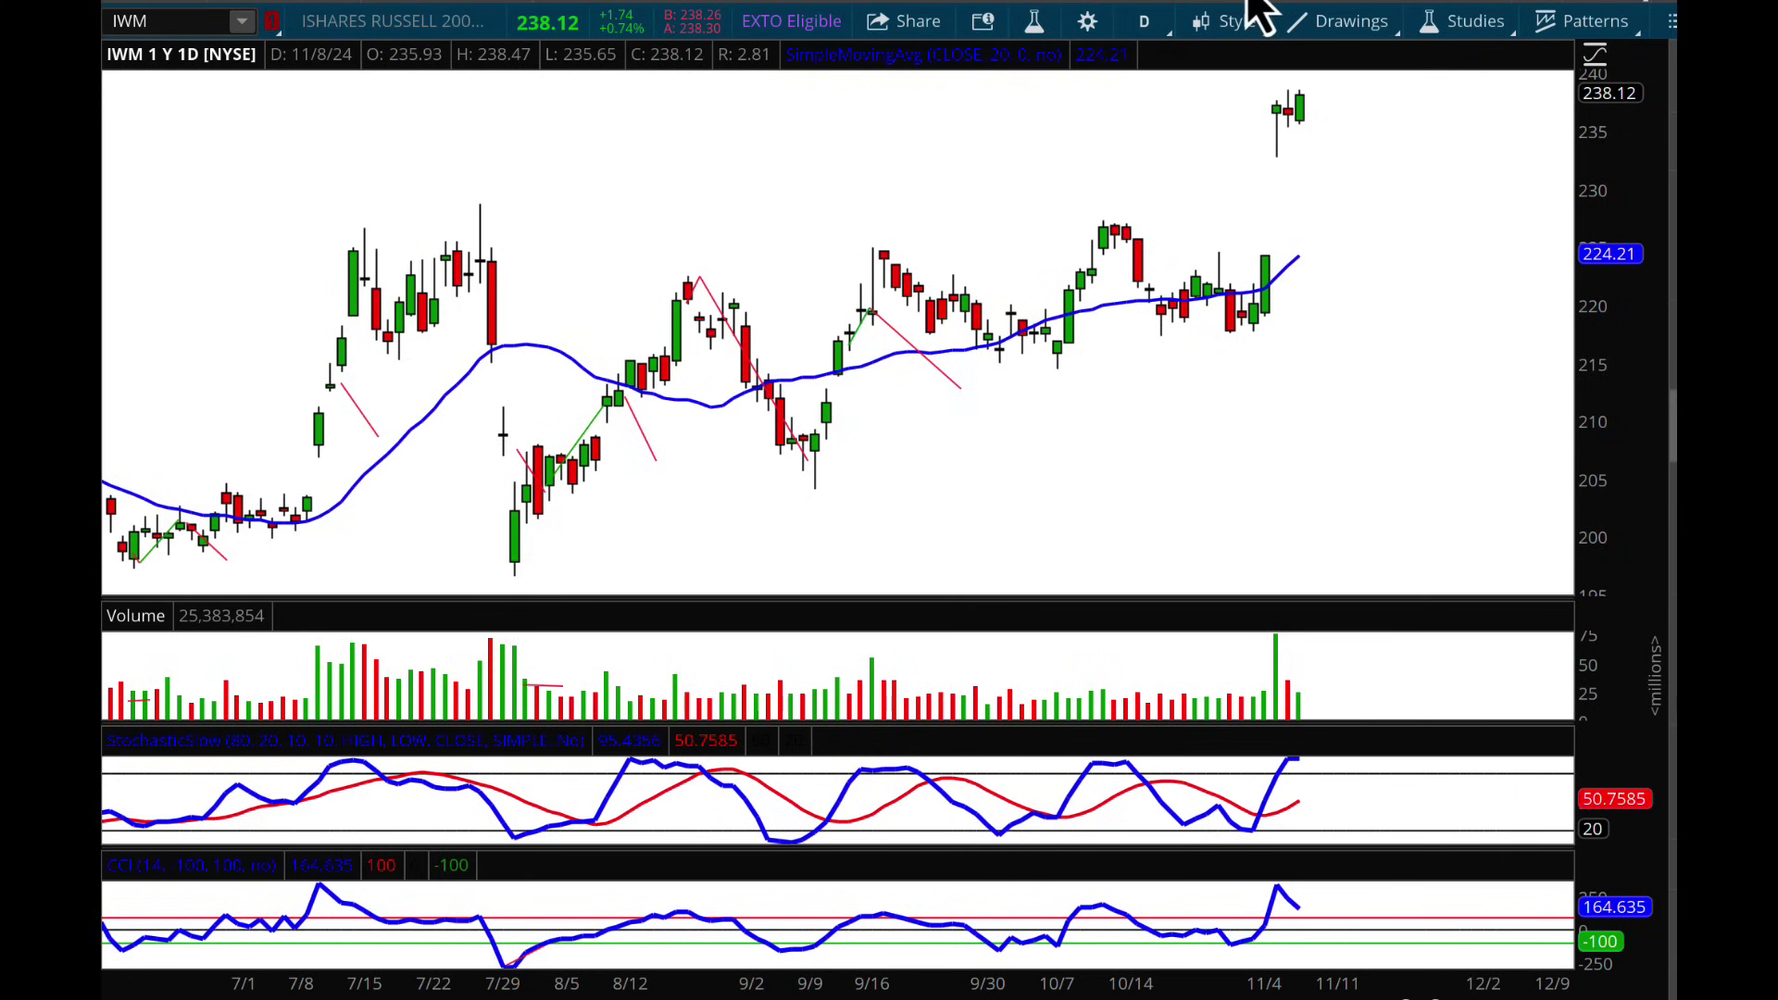
# Step: Draw a falling trendline after the latest IWM candle, from about 236 on 11/11/24 to about 233 on 11/14/24
pyautogui.click(1309, 118)
pyautogui.click(1342, 157)
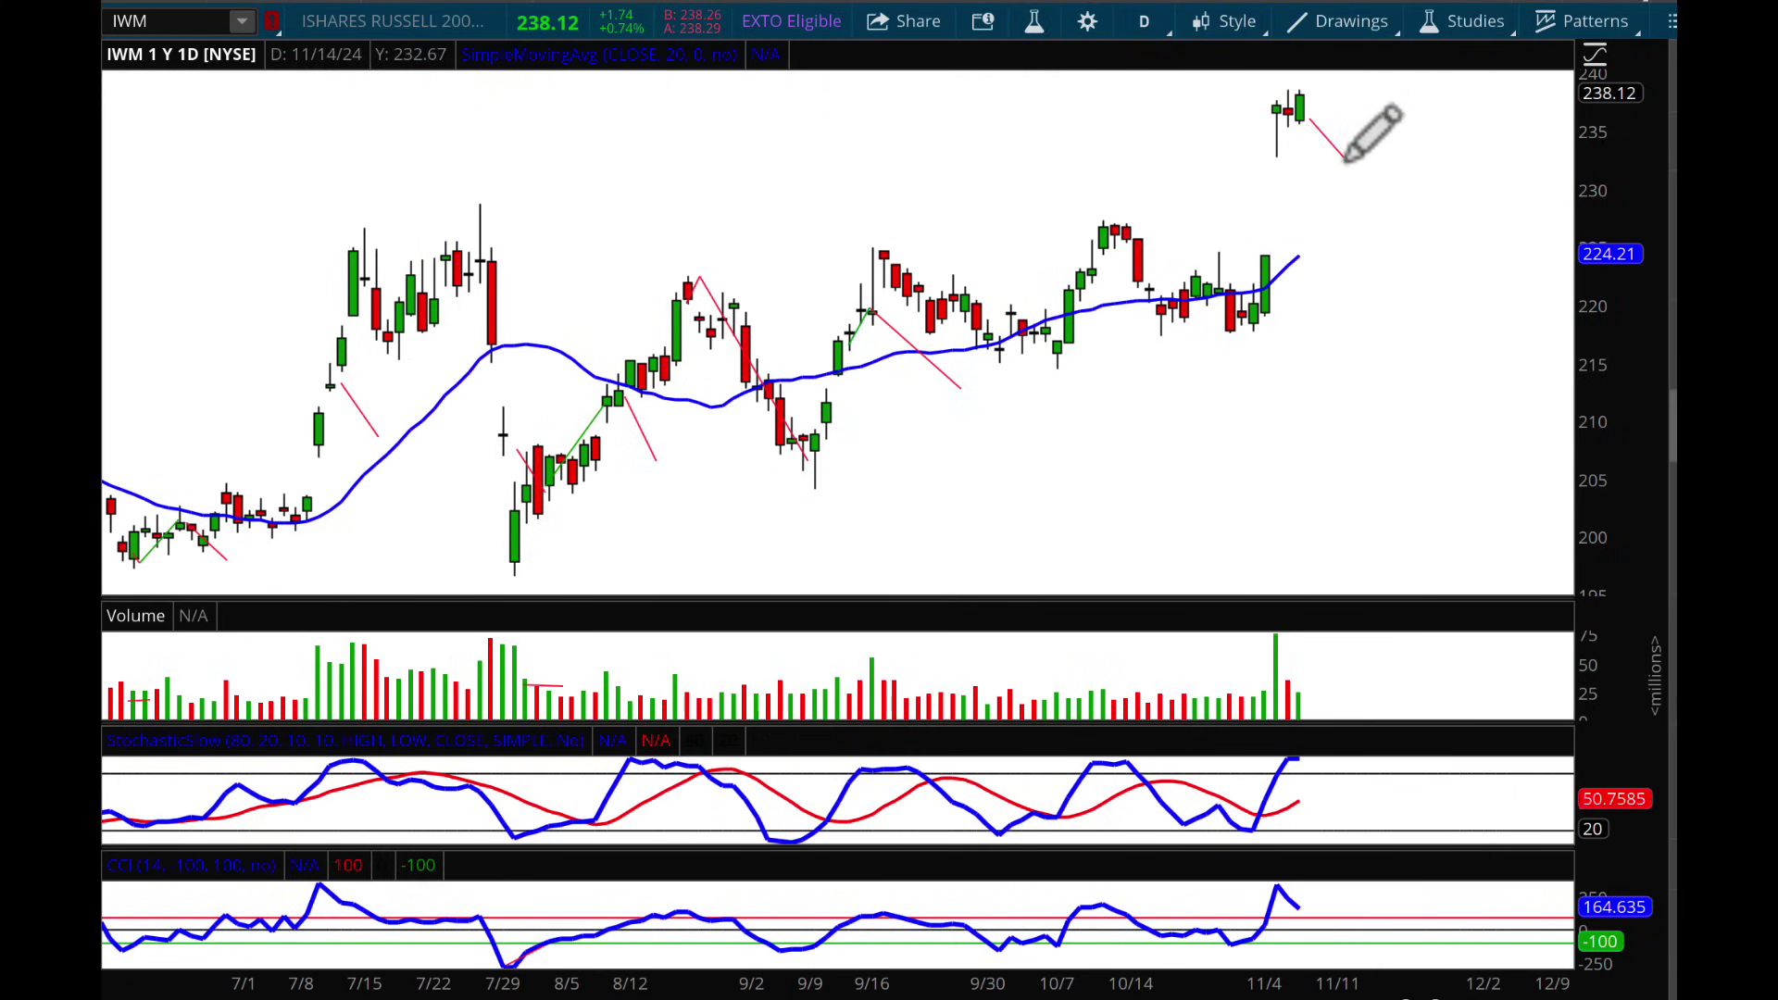
pyautogui.moveTo(704, 301); pyautogui.dragTo(1544, 262)
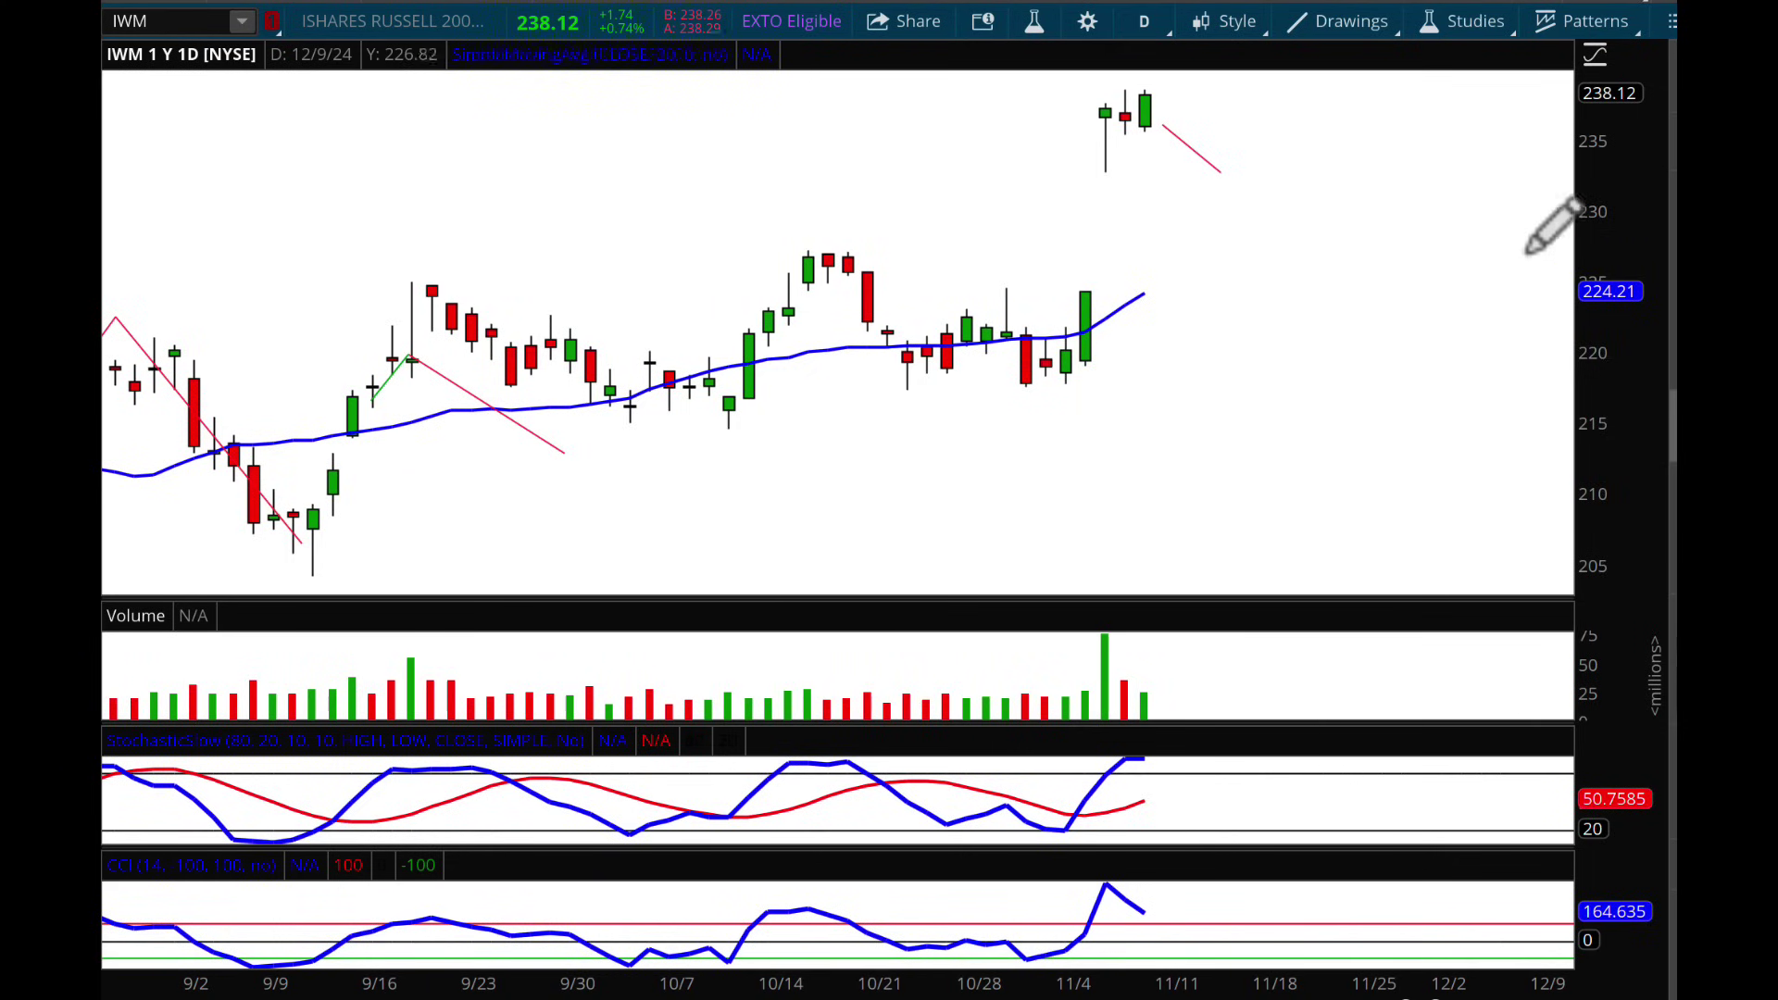
pyautogui.moveTo(1196, 150)
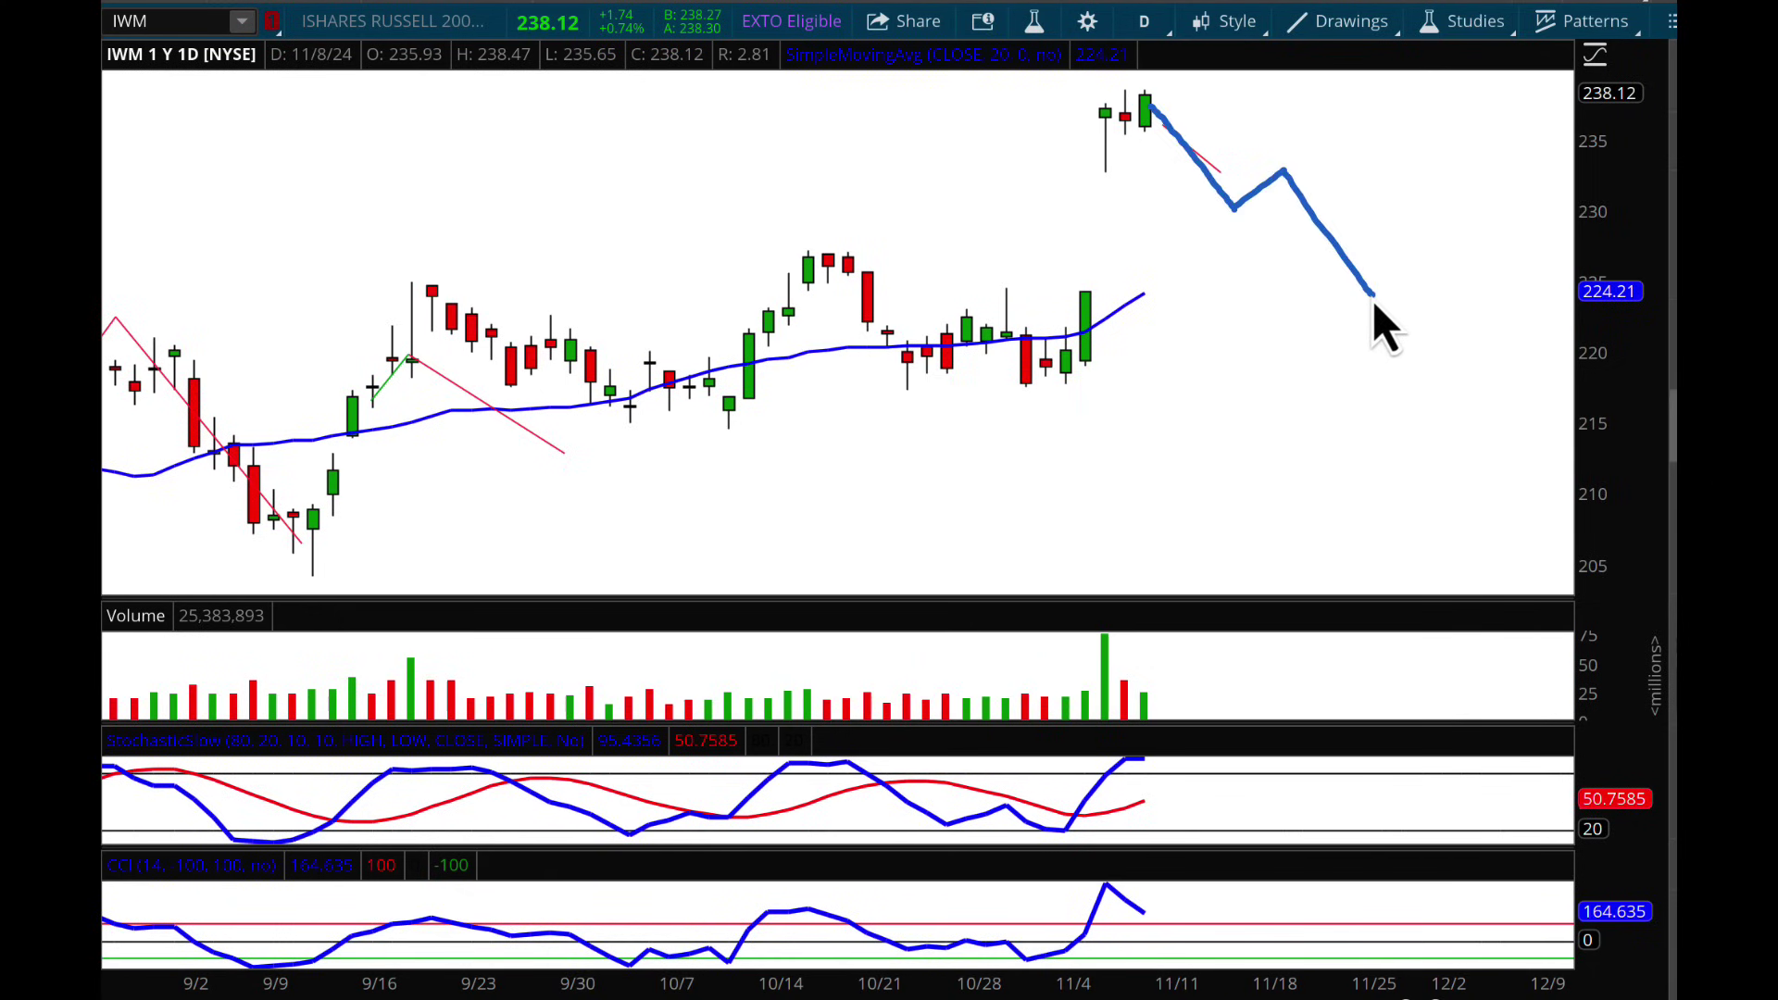
pyautogui.moveTo(1064, 280); pyautogui.dragTo(1354, 304)
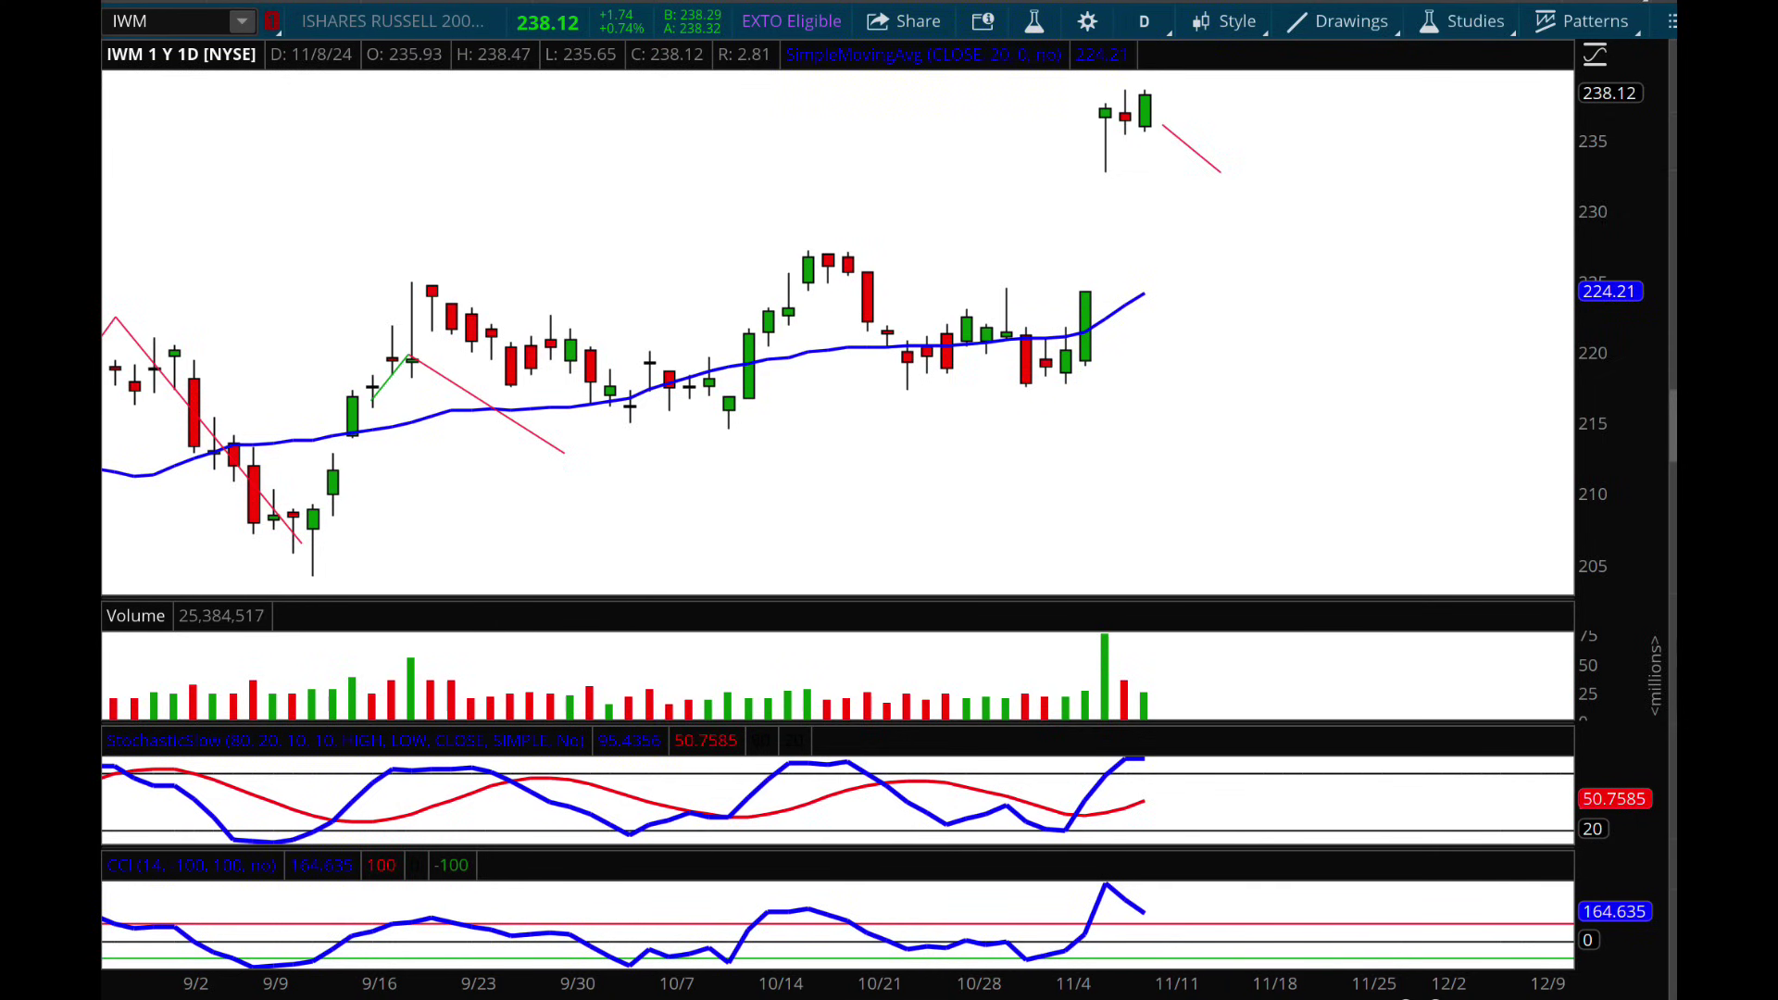
pyautogui.click(1212, 159)
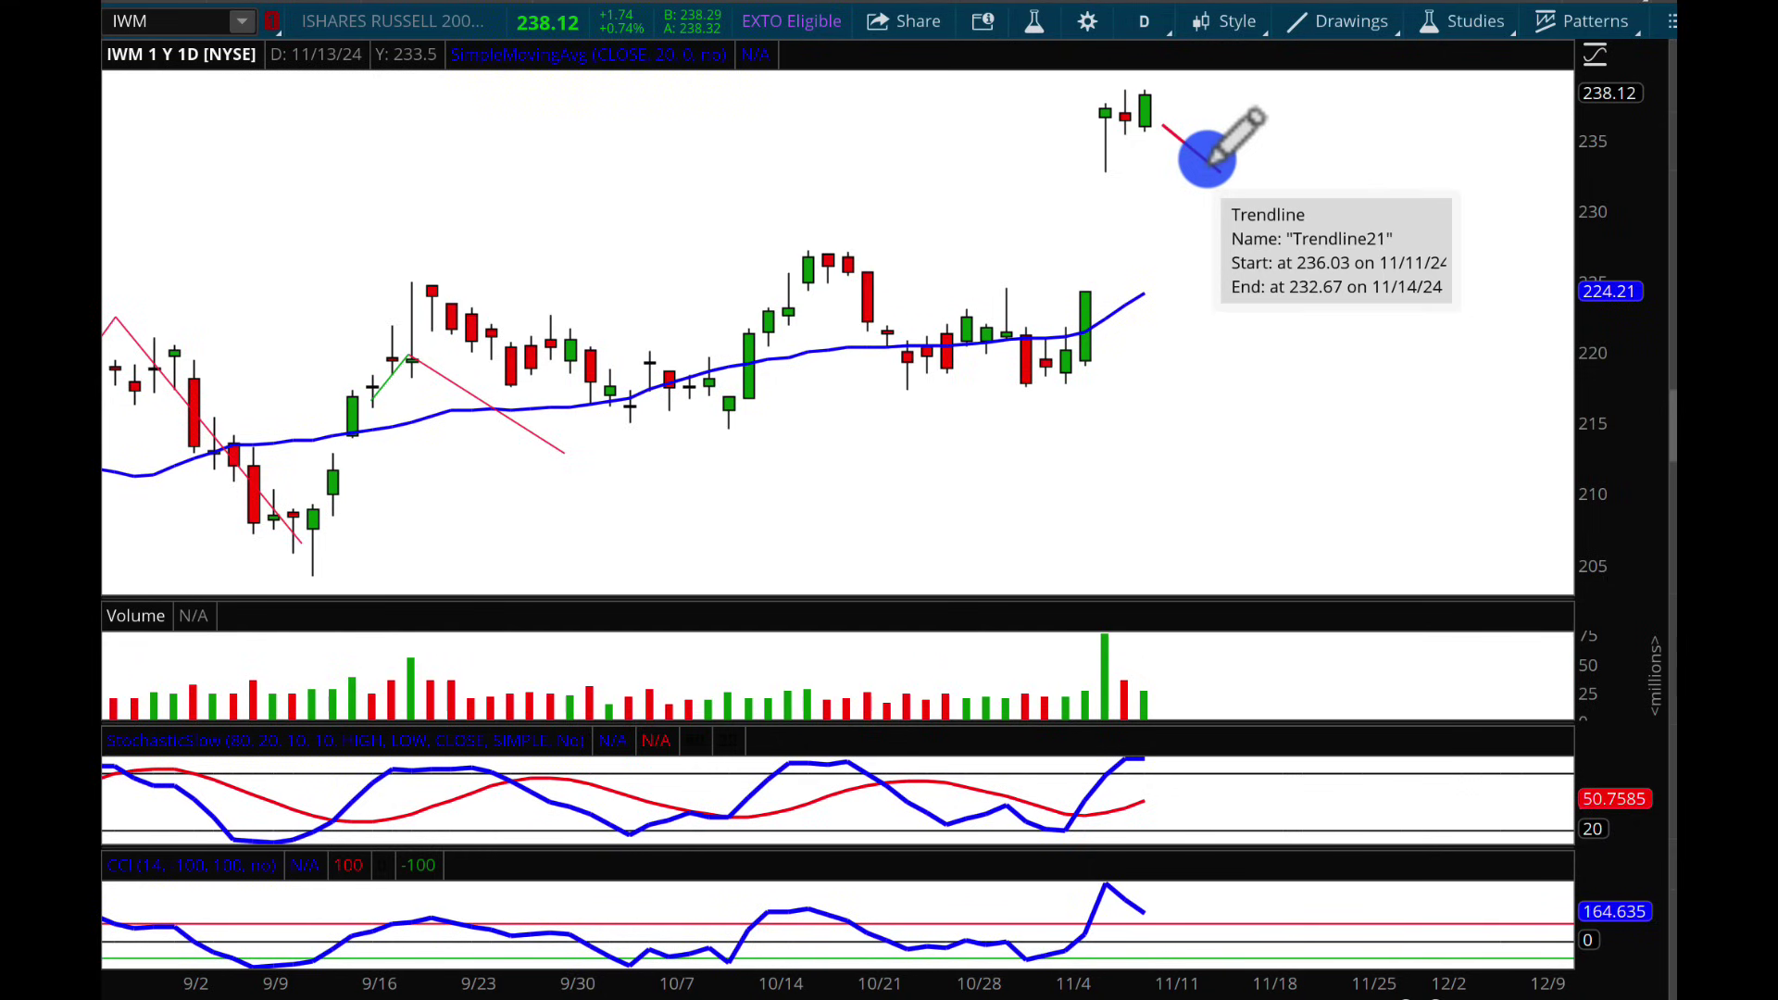
pyautogui.moveTo(530, 426)
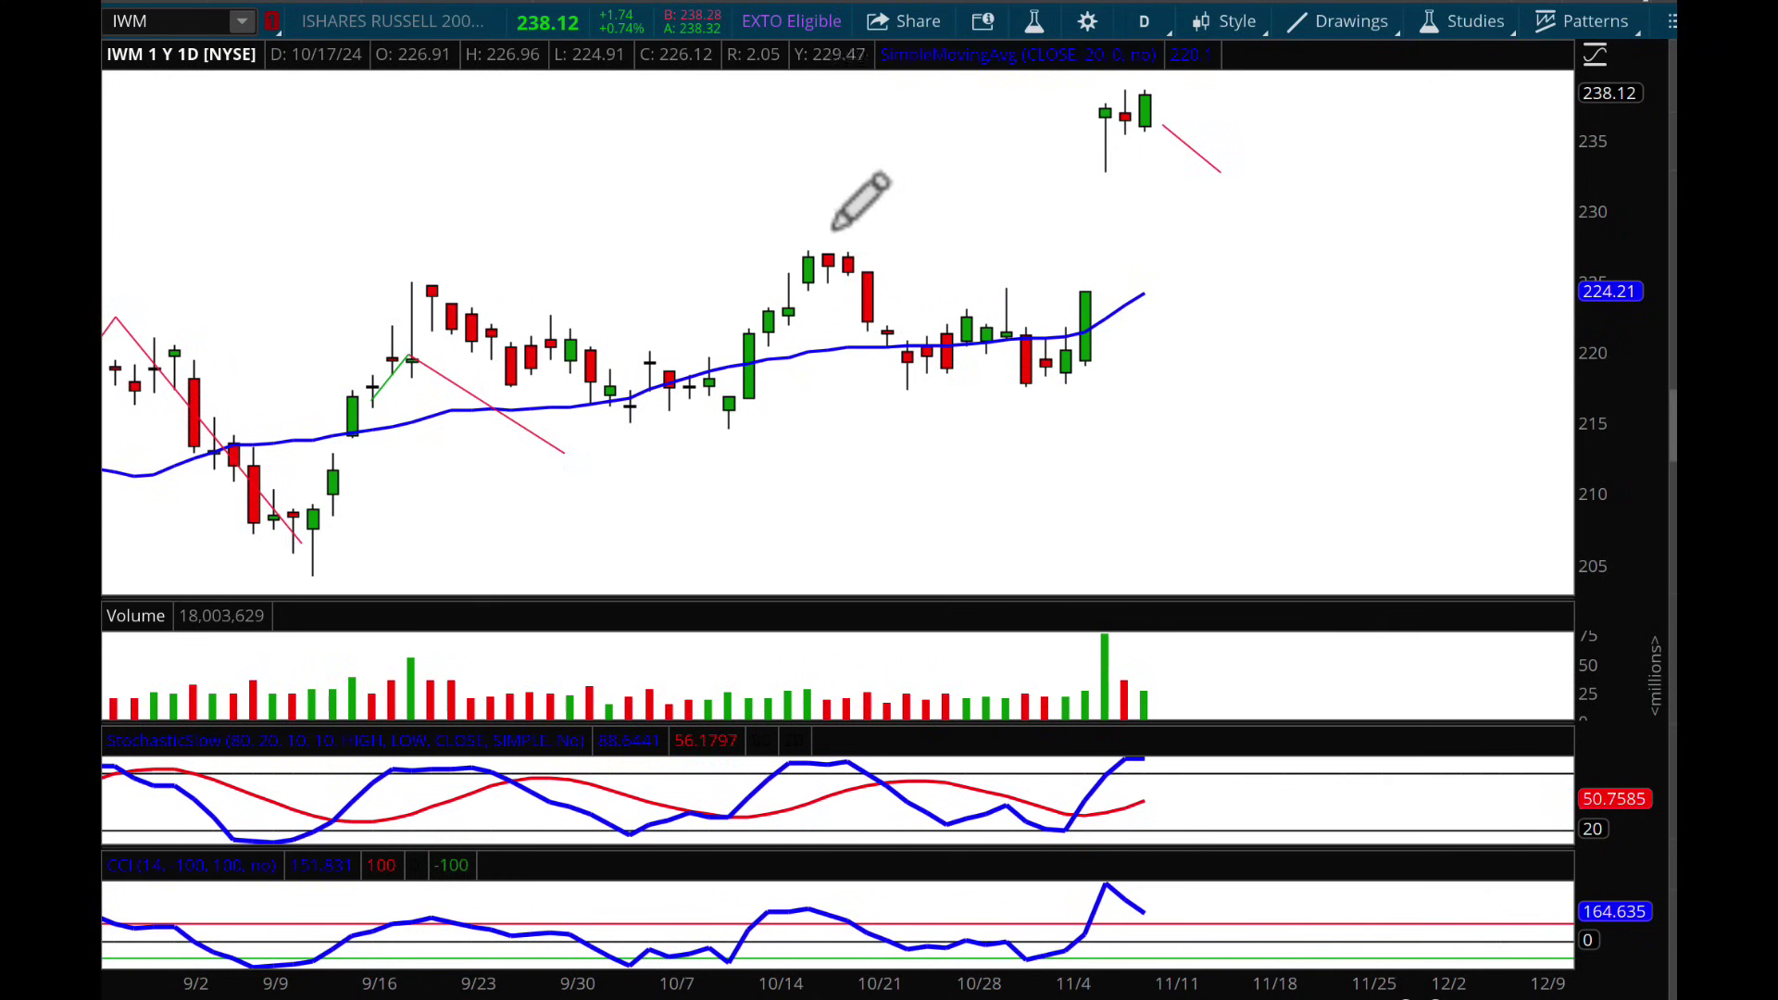
# Step: Switch the chart to the symbol QQQ
pyautogui.click(168, 26)
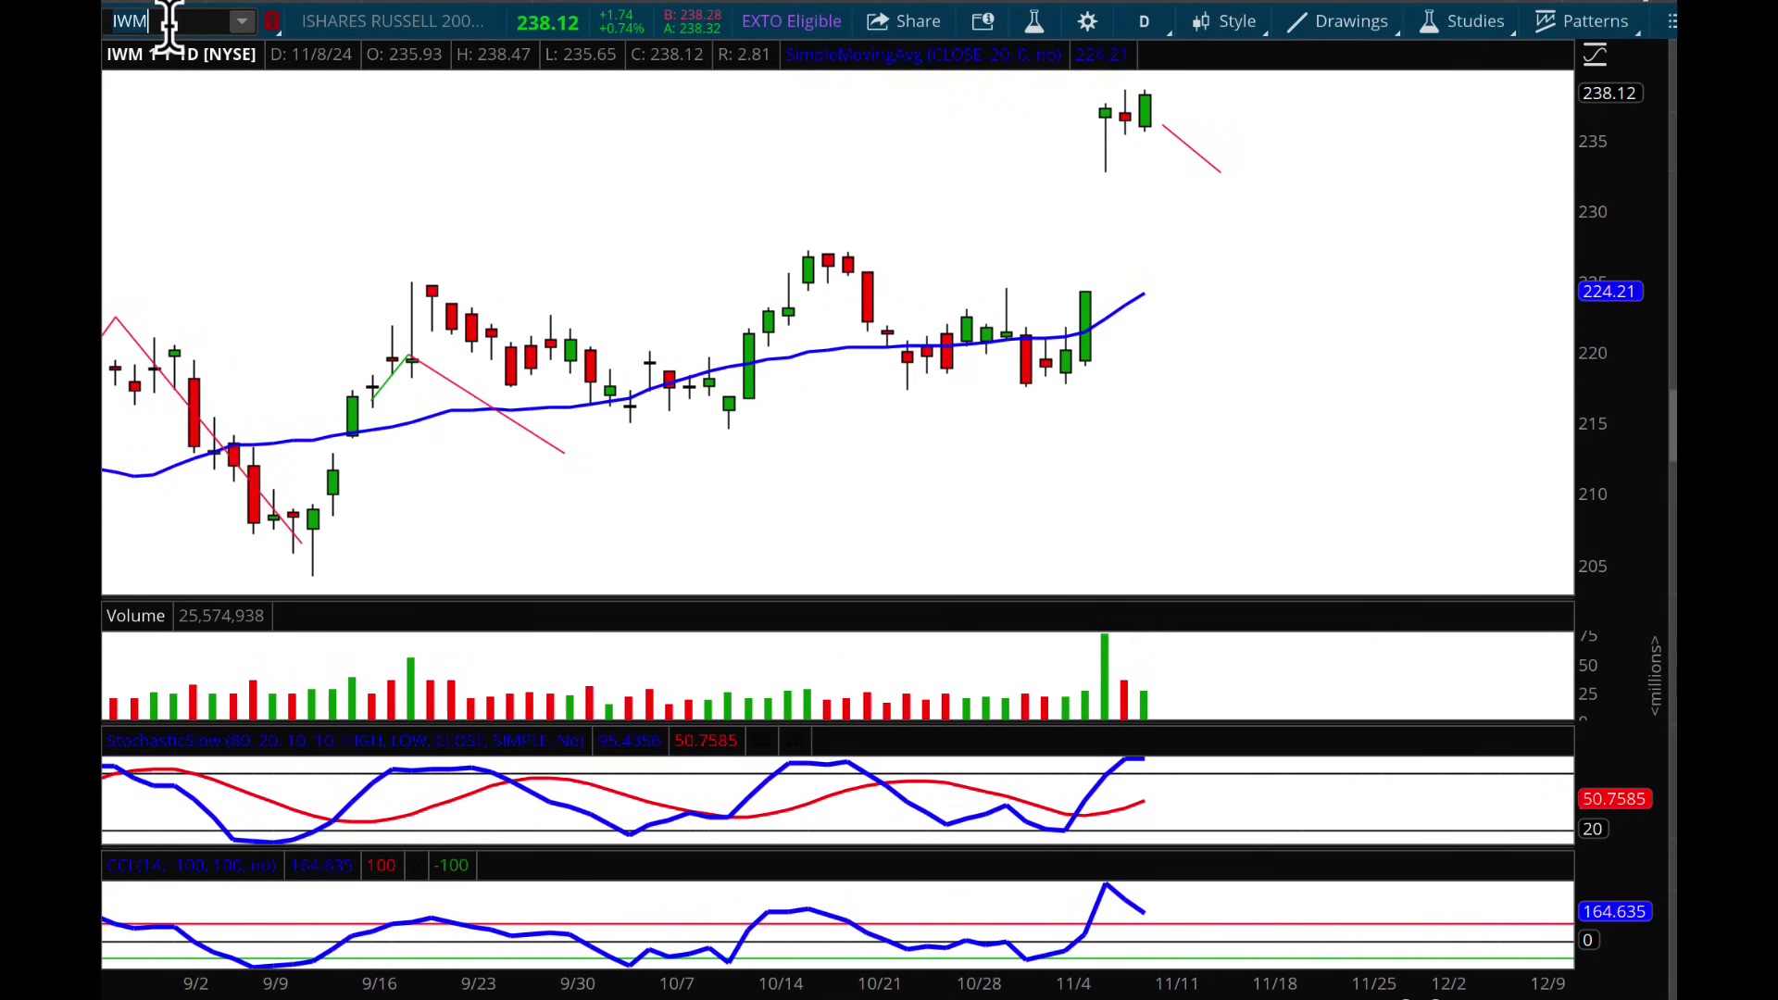
pyautogui.press('BackSpace')
pyautogui.write('QQQ')
pyautogui.press('Return')
# Step: Draw a falling trendline across the latest QQQ volume bars, ending at about 18 million
pyautogui.moveTo(964, 186); pyautogui.dragTo(1587, 199)
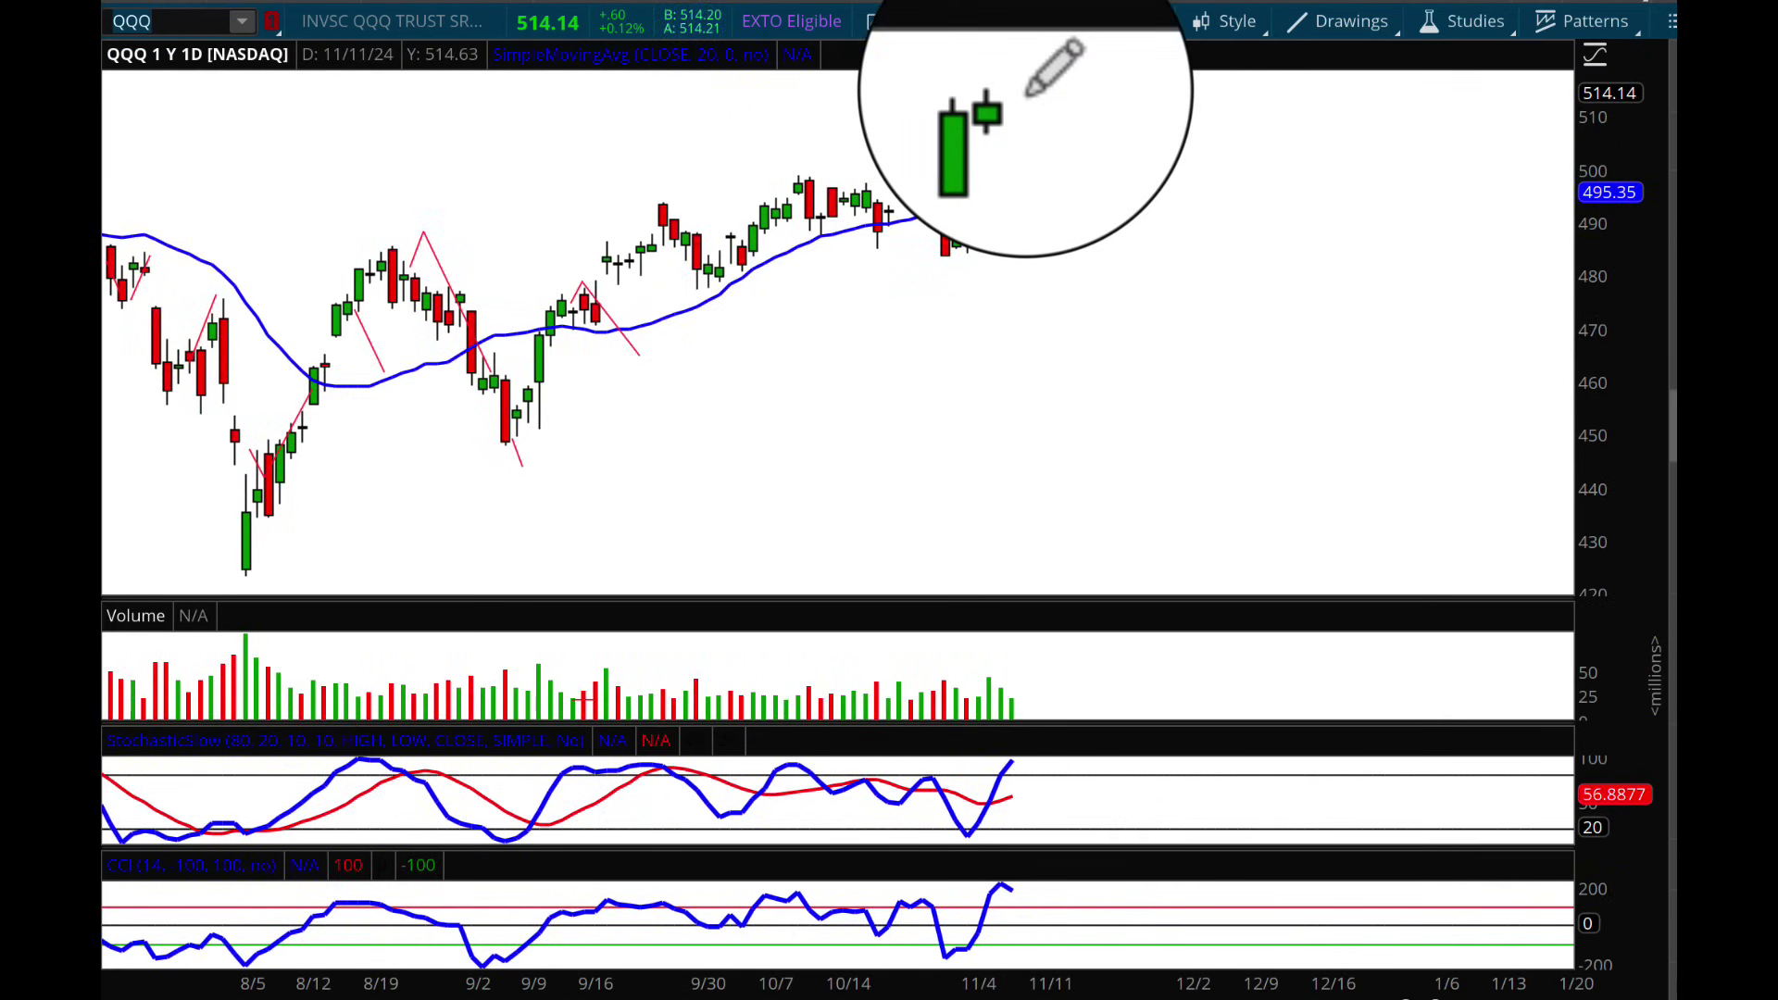
pyautogui.click(989, 672)
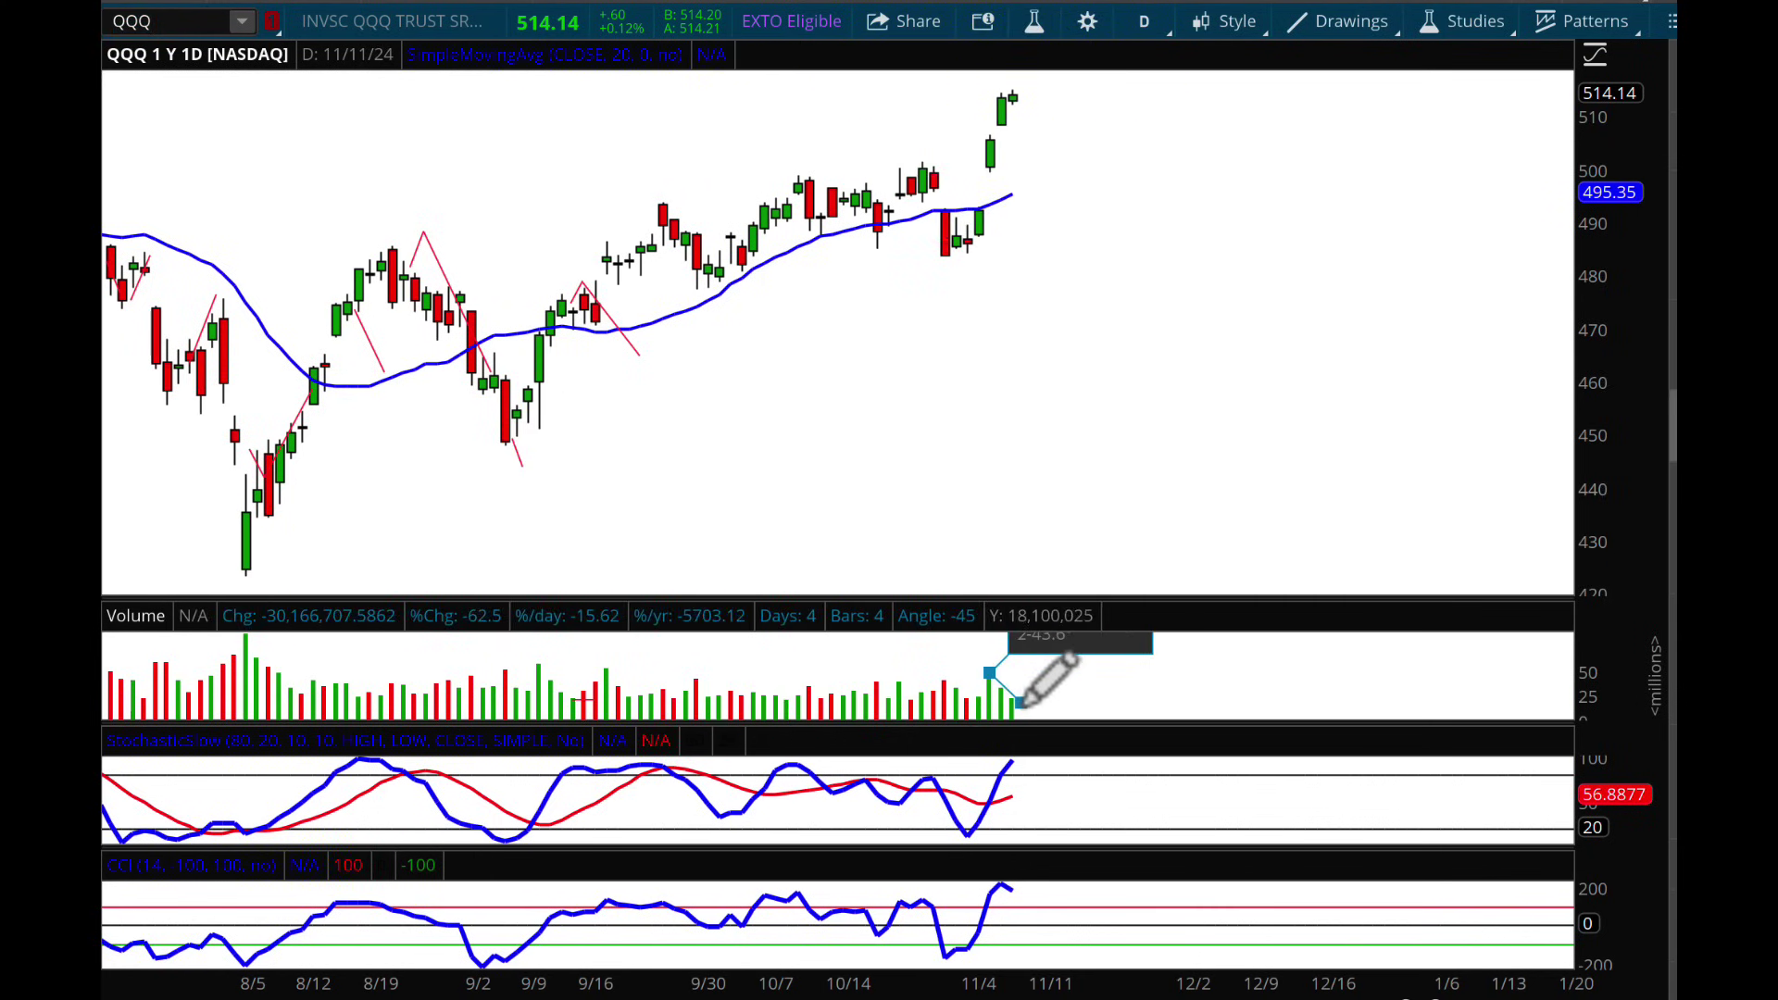
pyautogui.click(1019, 701)
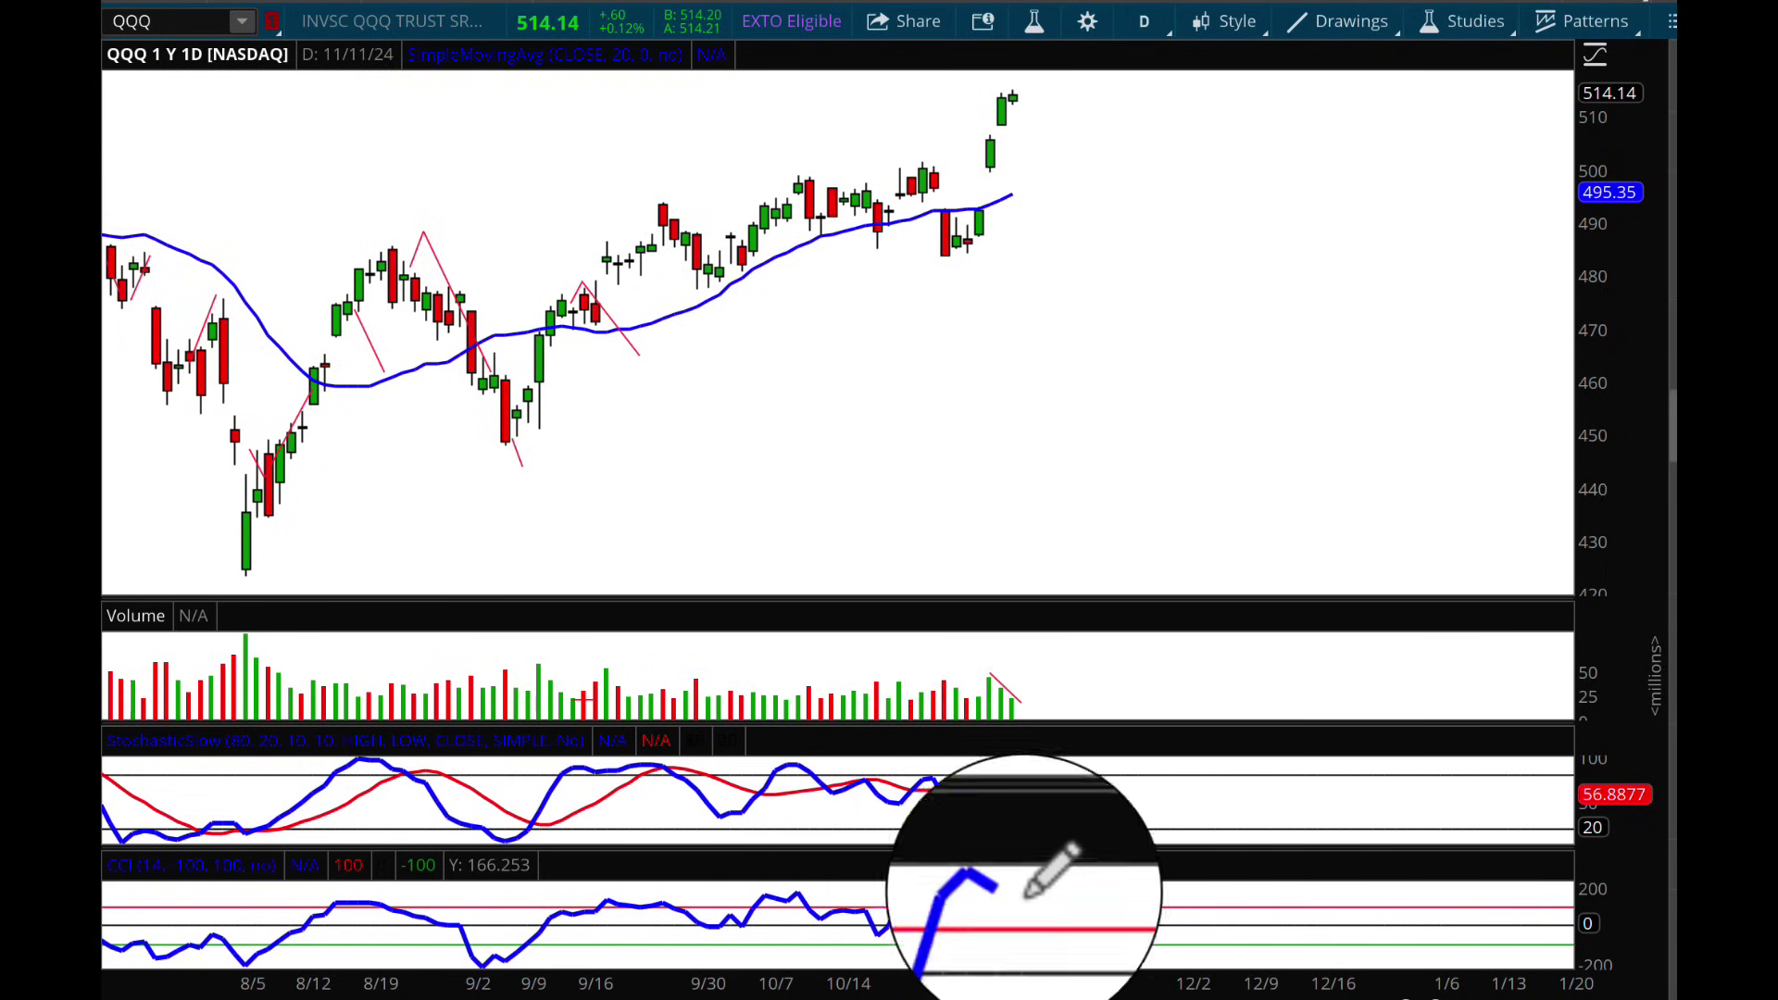
# Step: Compress the vertical scale of the CCI study on the QQQ chart
pyautogui.moveTo(1588, 901); pyautogui.dragTo(1594, 929)
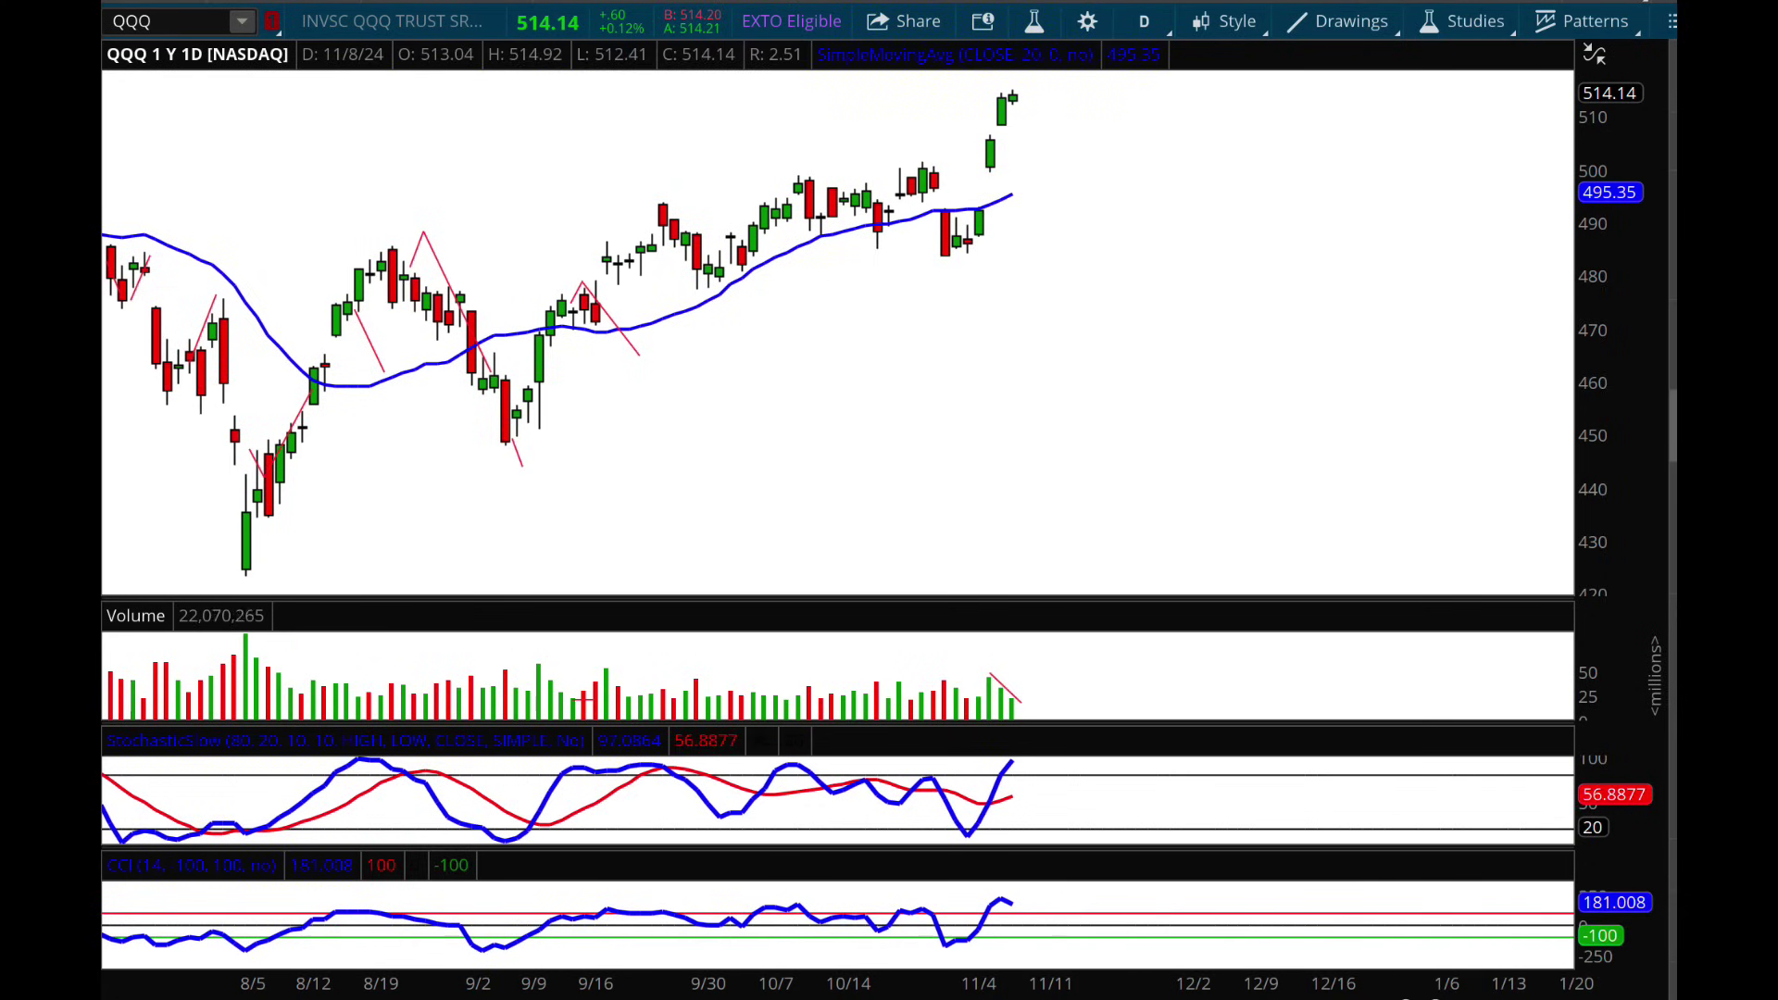
pyautogui.click(1014, 755)
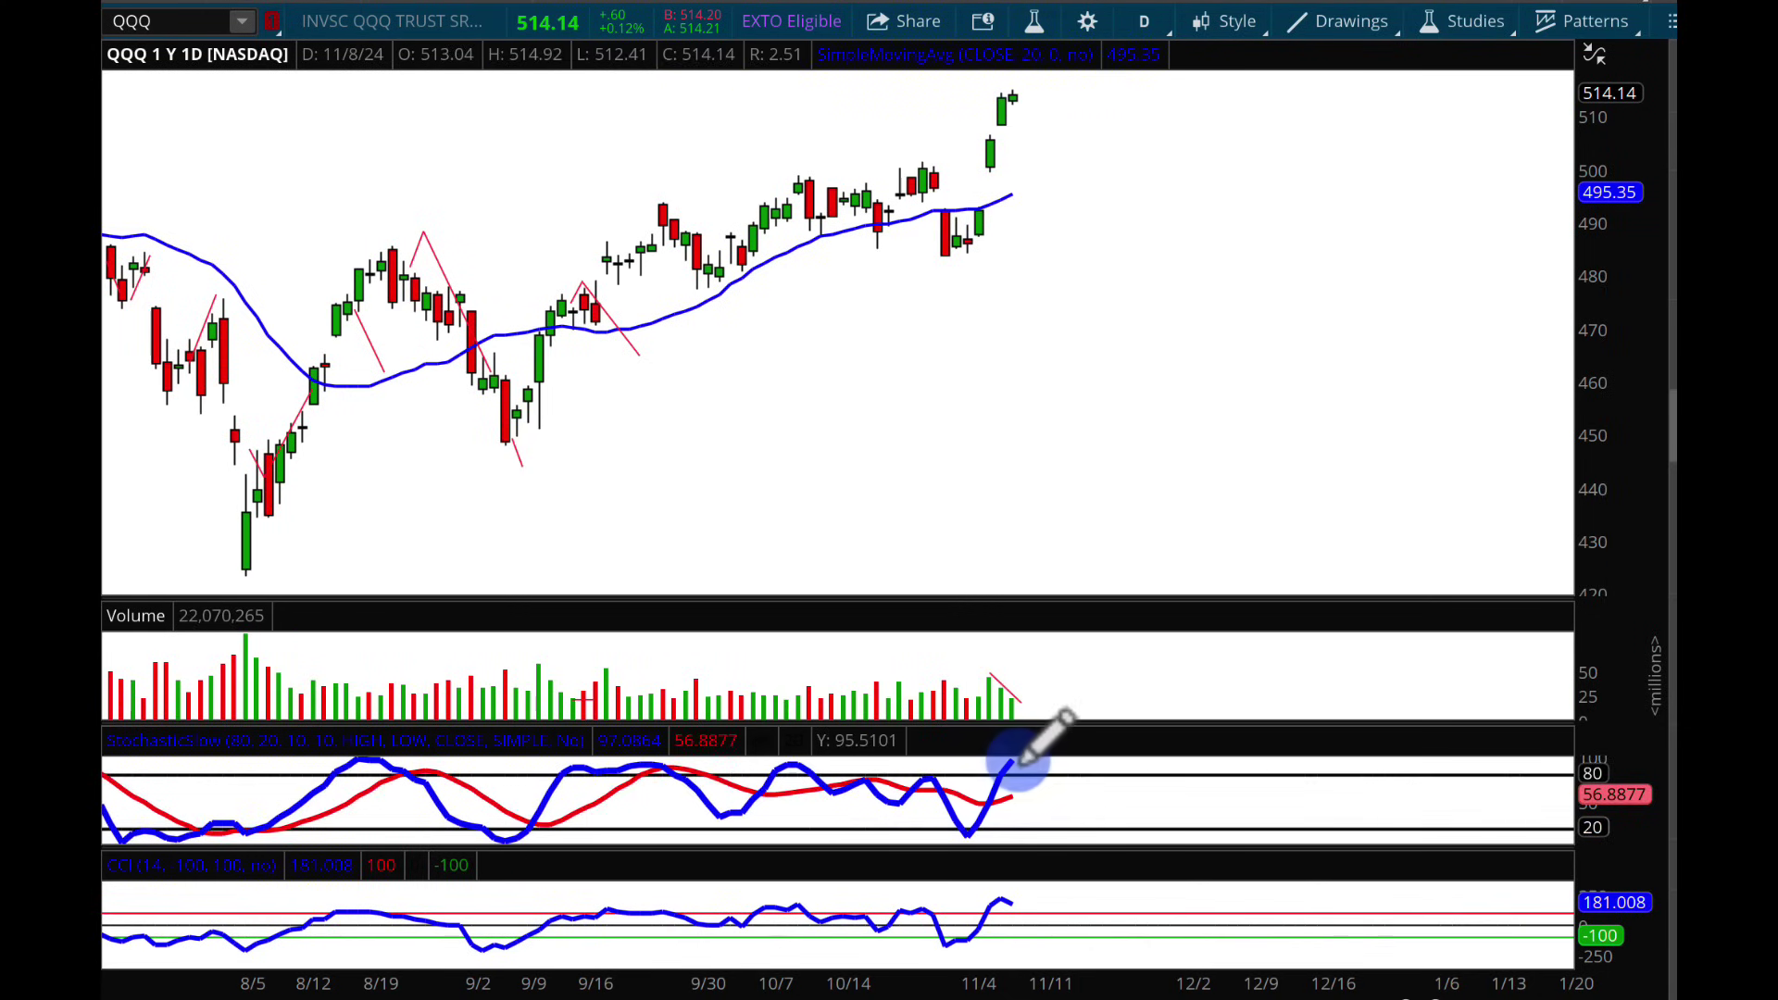
# Step: Draw a falling trendline from the latest QQQ candle to about 502 and a horizontal line at about 501 along the late-October highs
pyautogui.click(1024, 101)
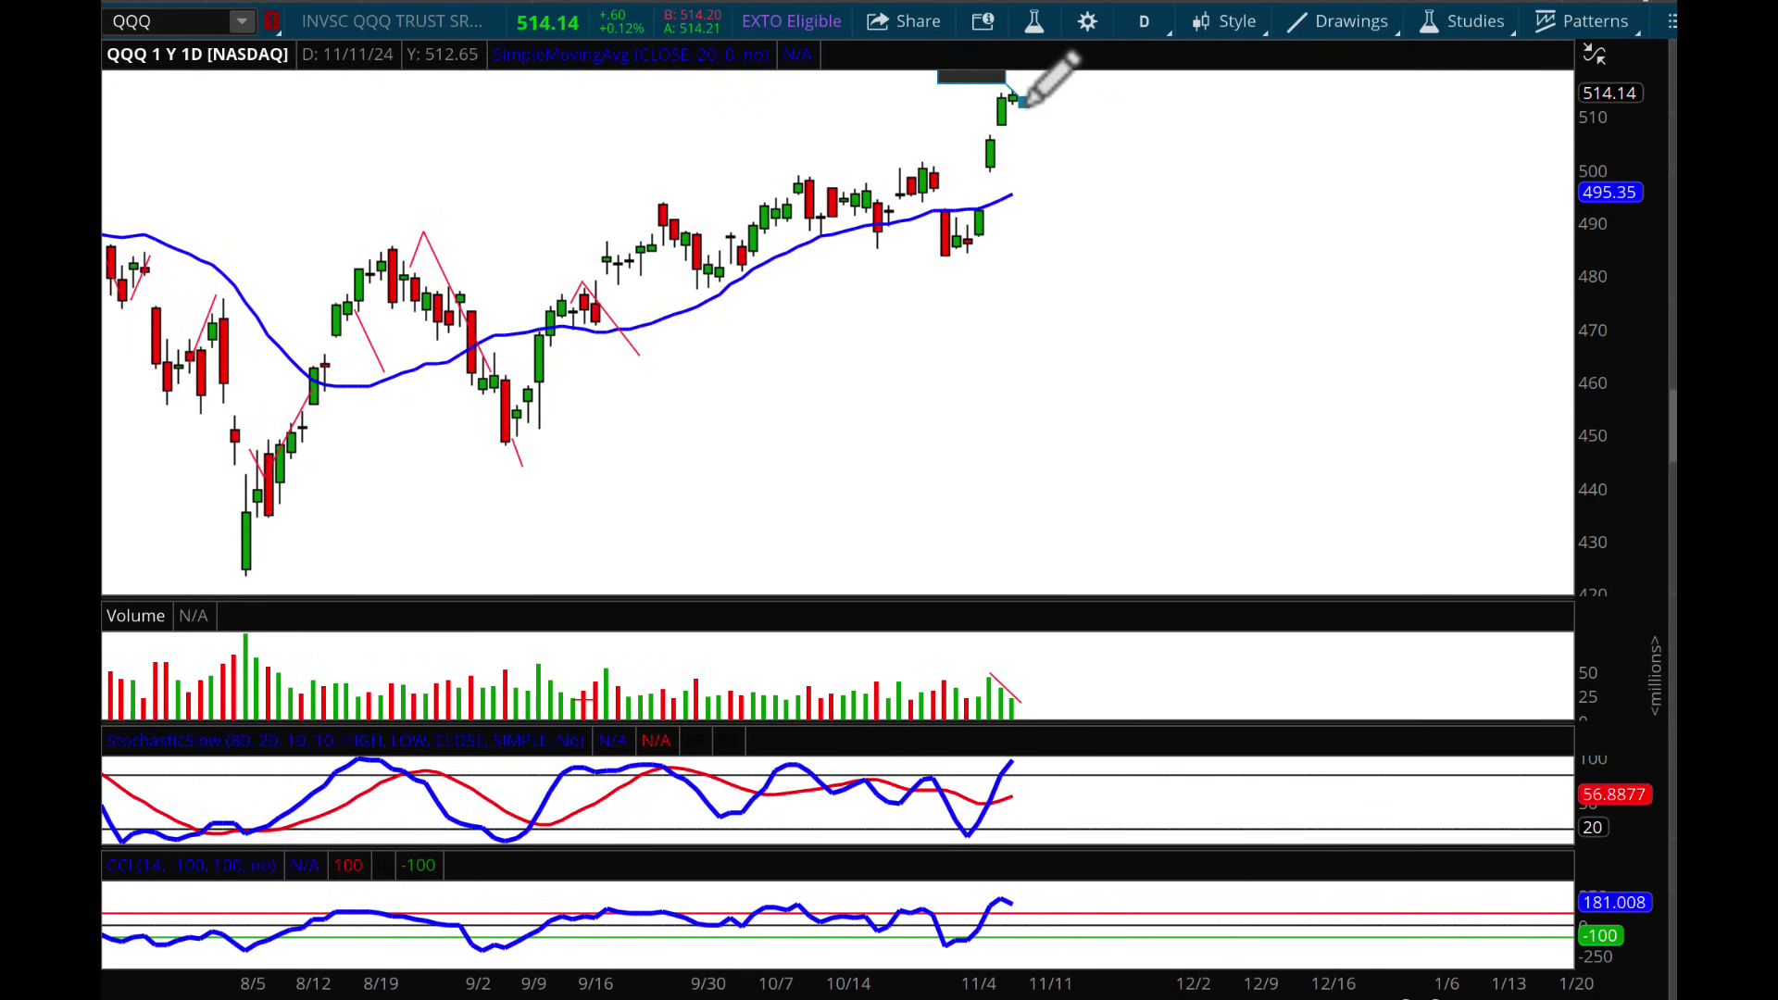
pyautogui.click(1074, 158)
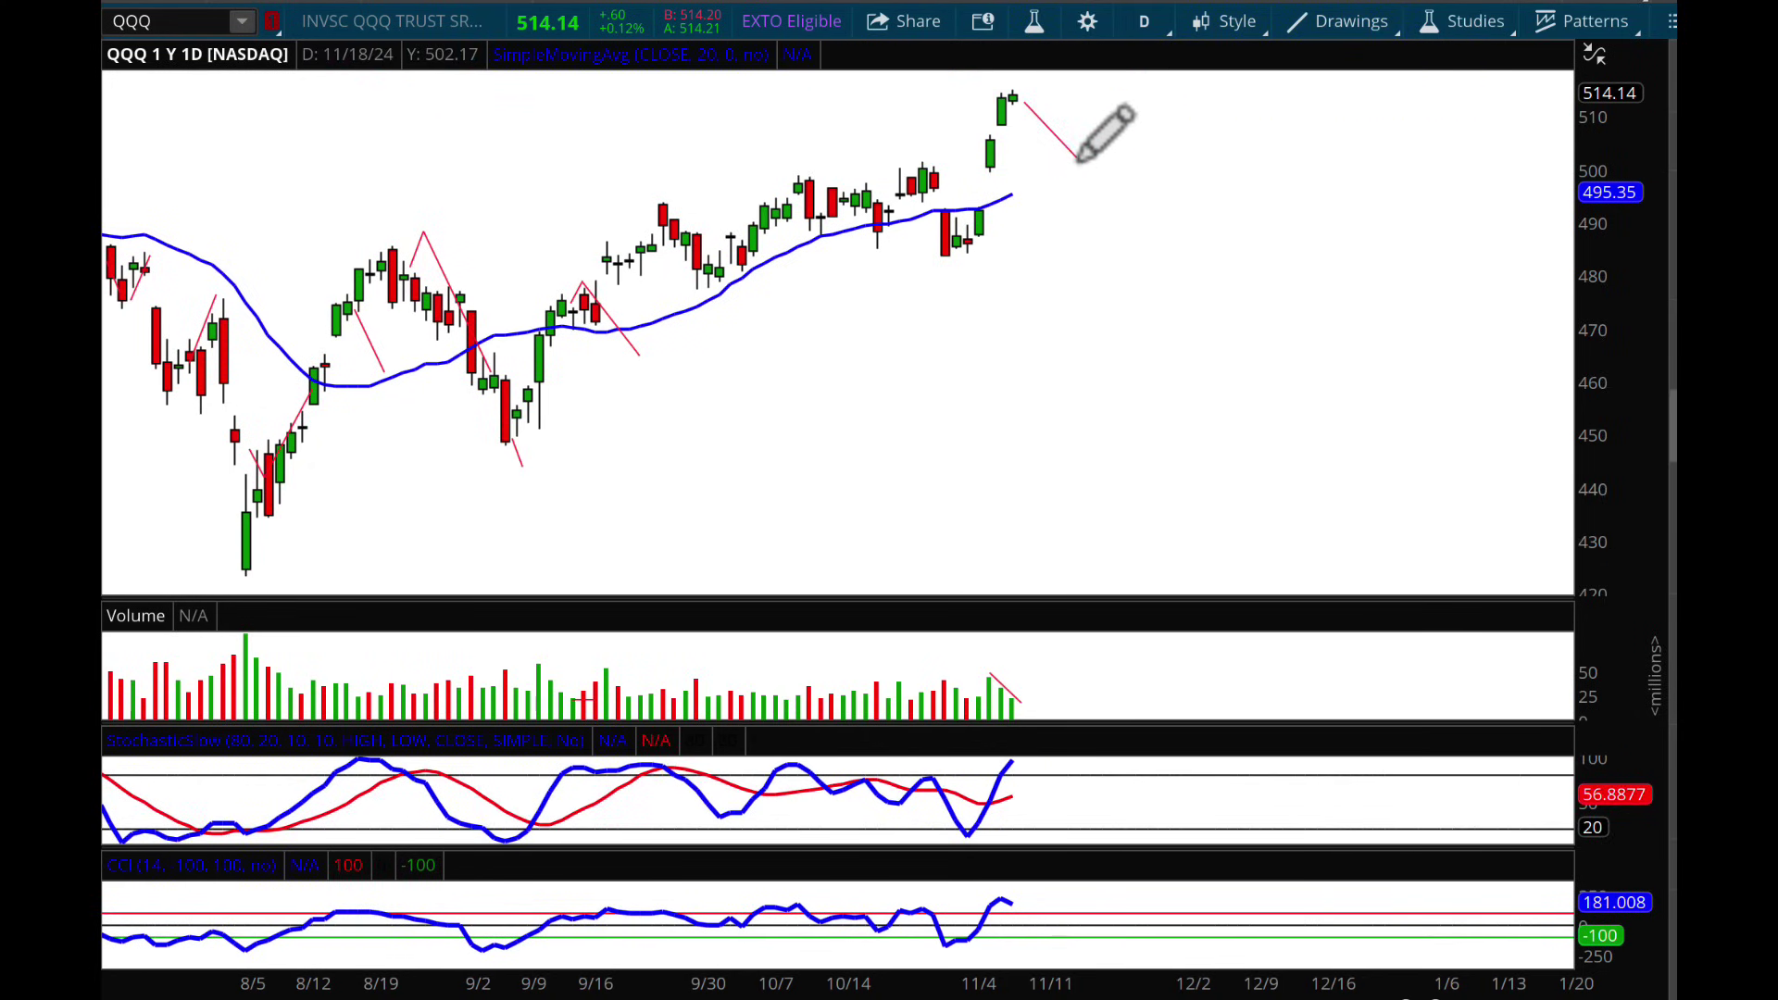
pyautogui.click(882, 164)
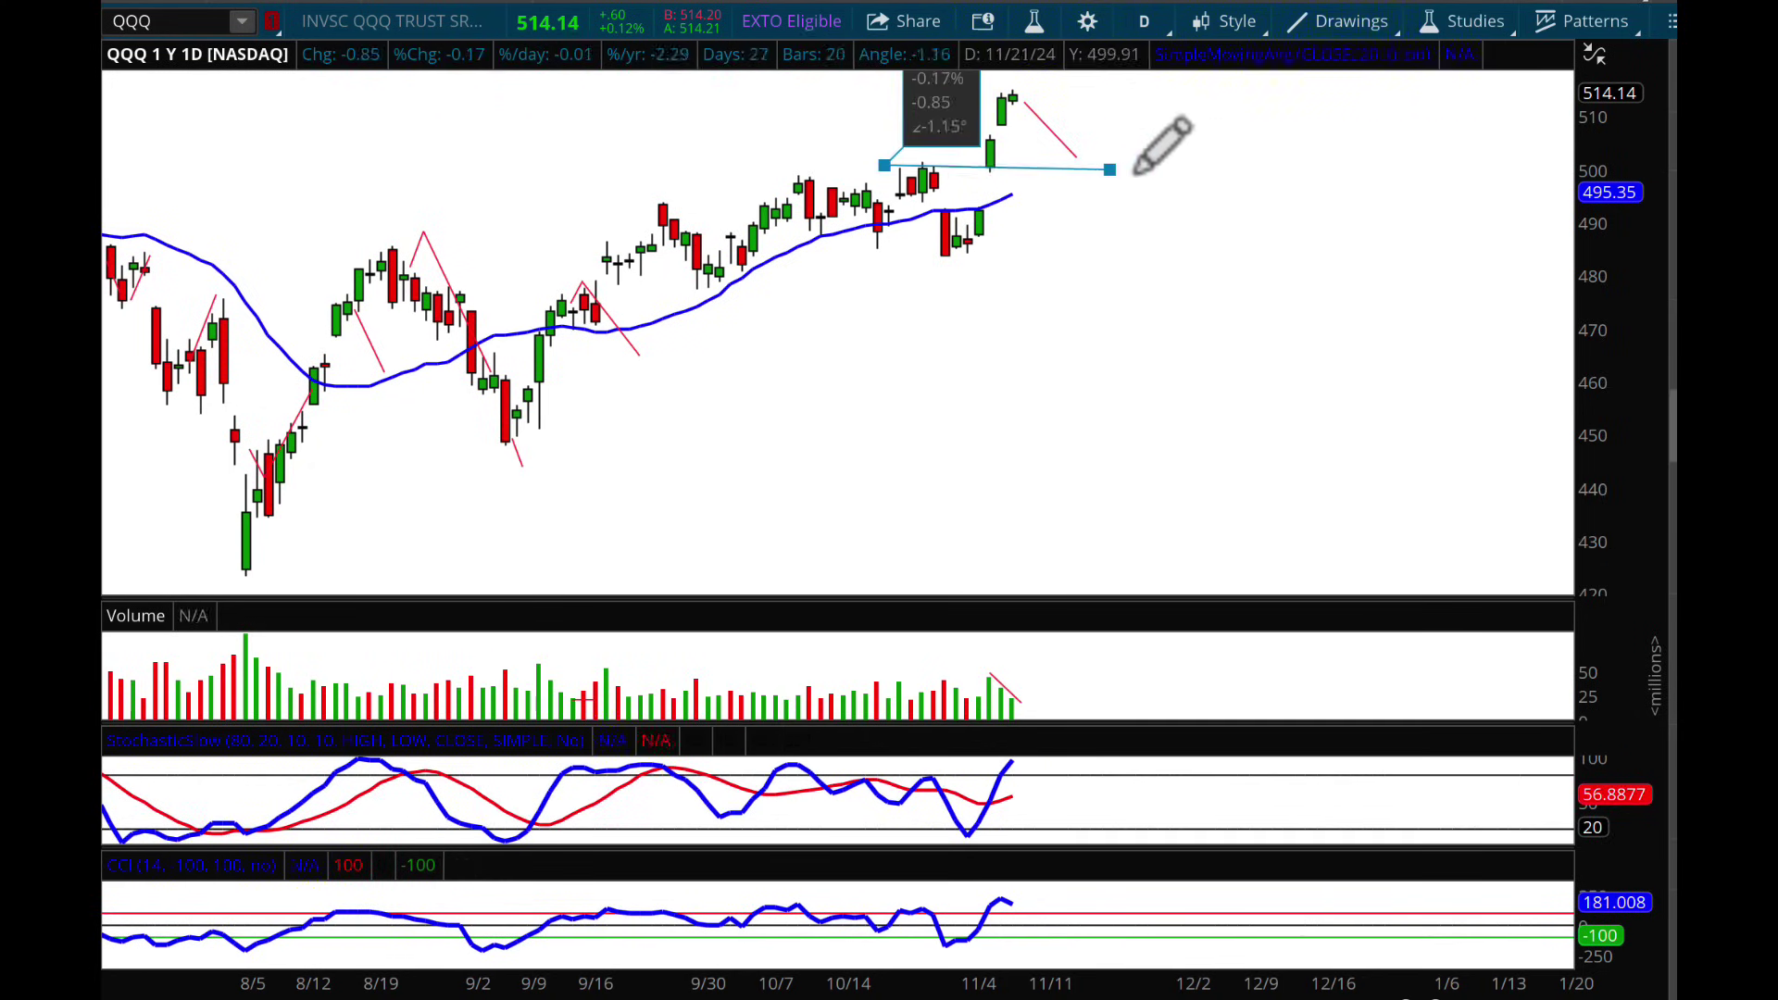
pyautogui.click(1194, 164)
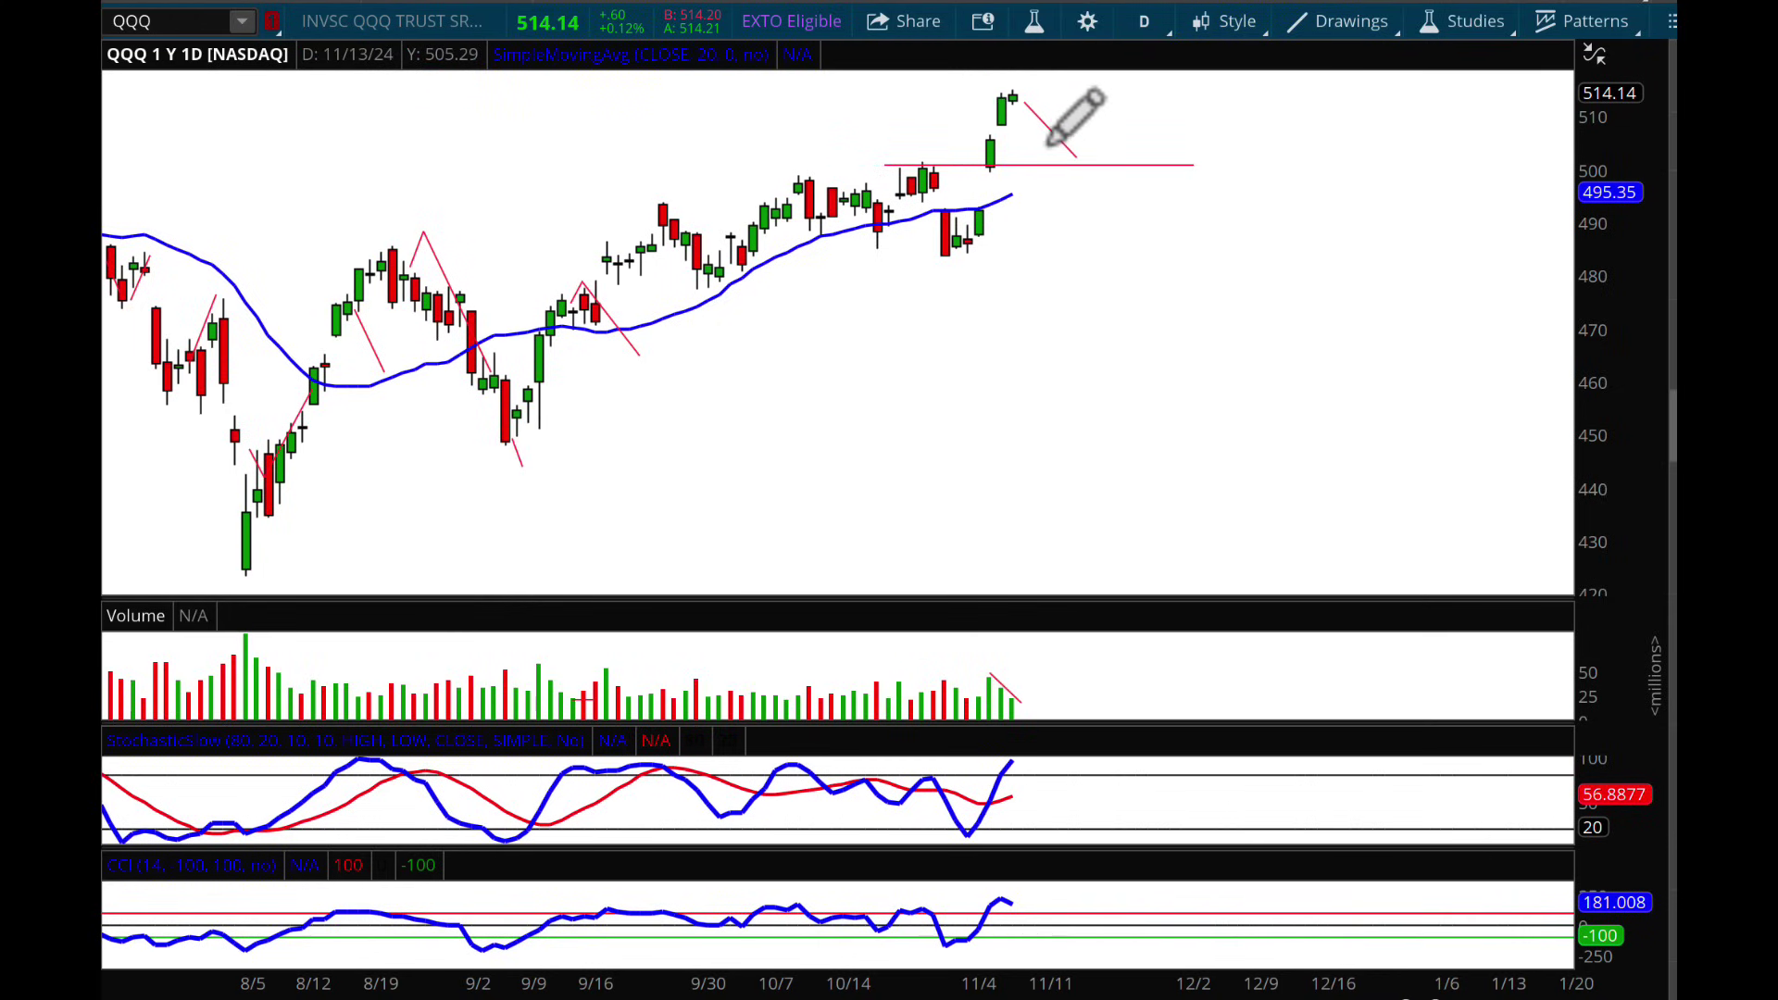
# Step: Examine QQQ on the Max : M monthly time frame and return the chart to 1 Y : 1D
pyautogui.moveTo(1061, 142)
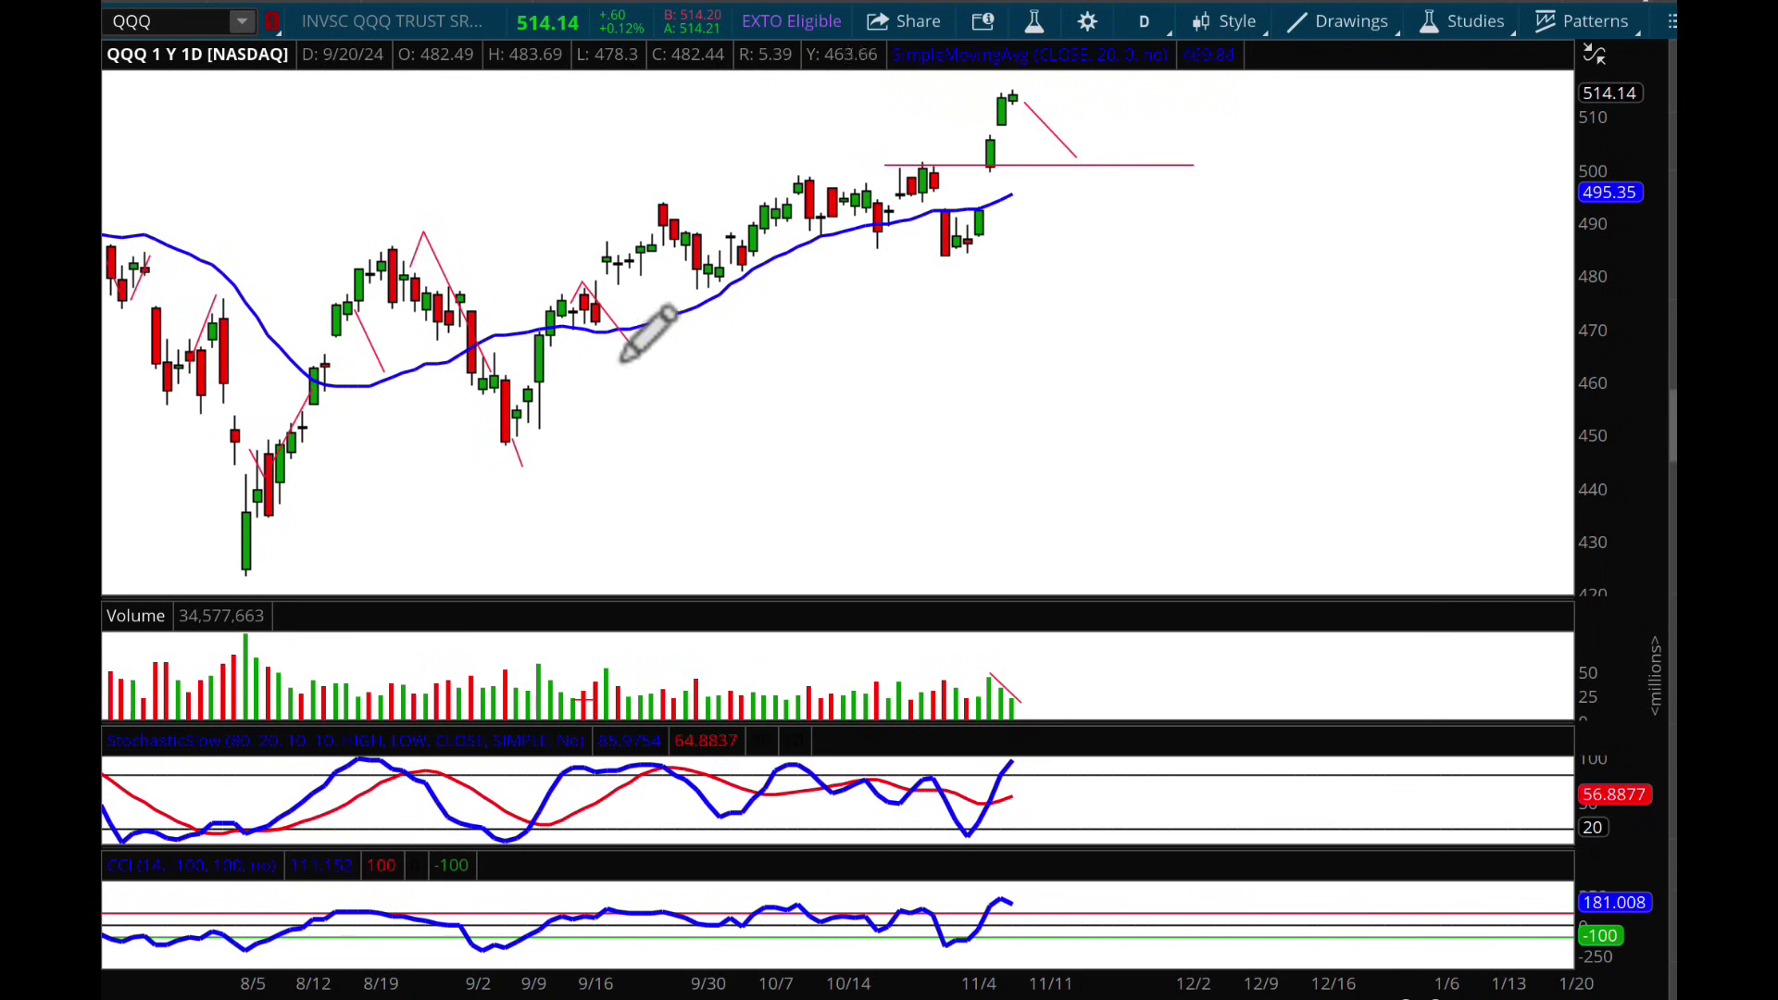
pyautogui.moveTo(630, 338)
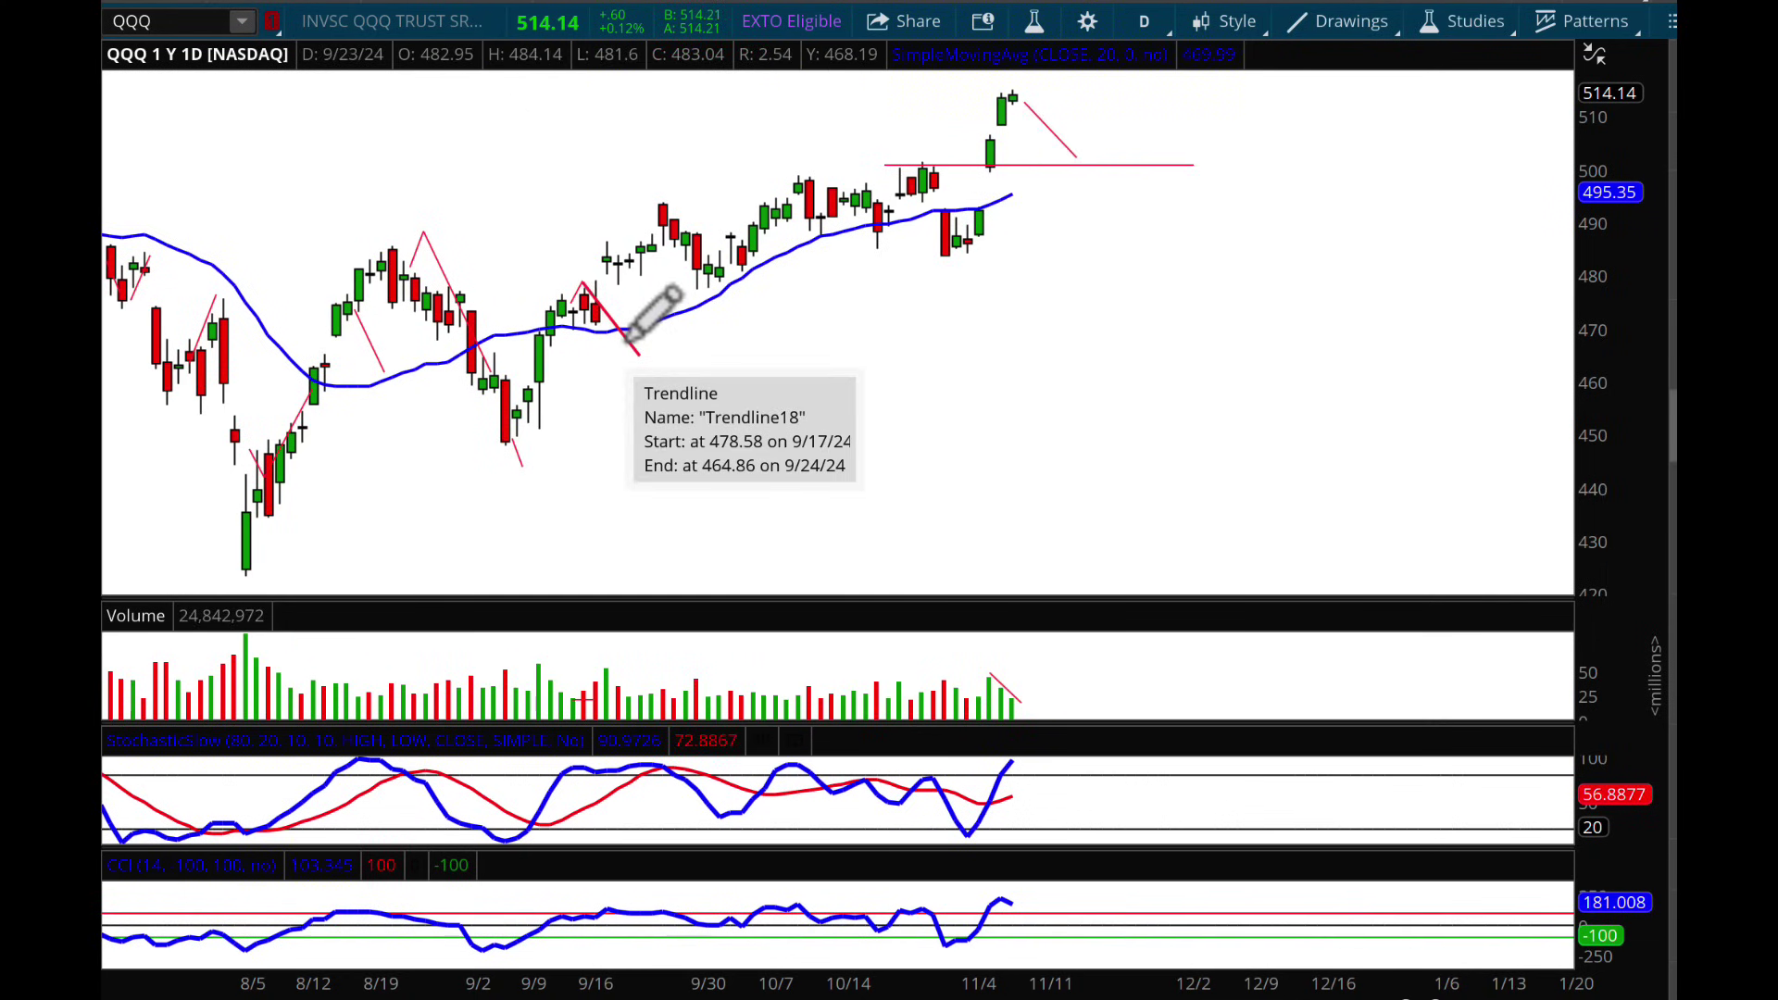
pyautogui.click(1145, 20)
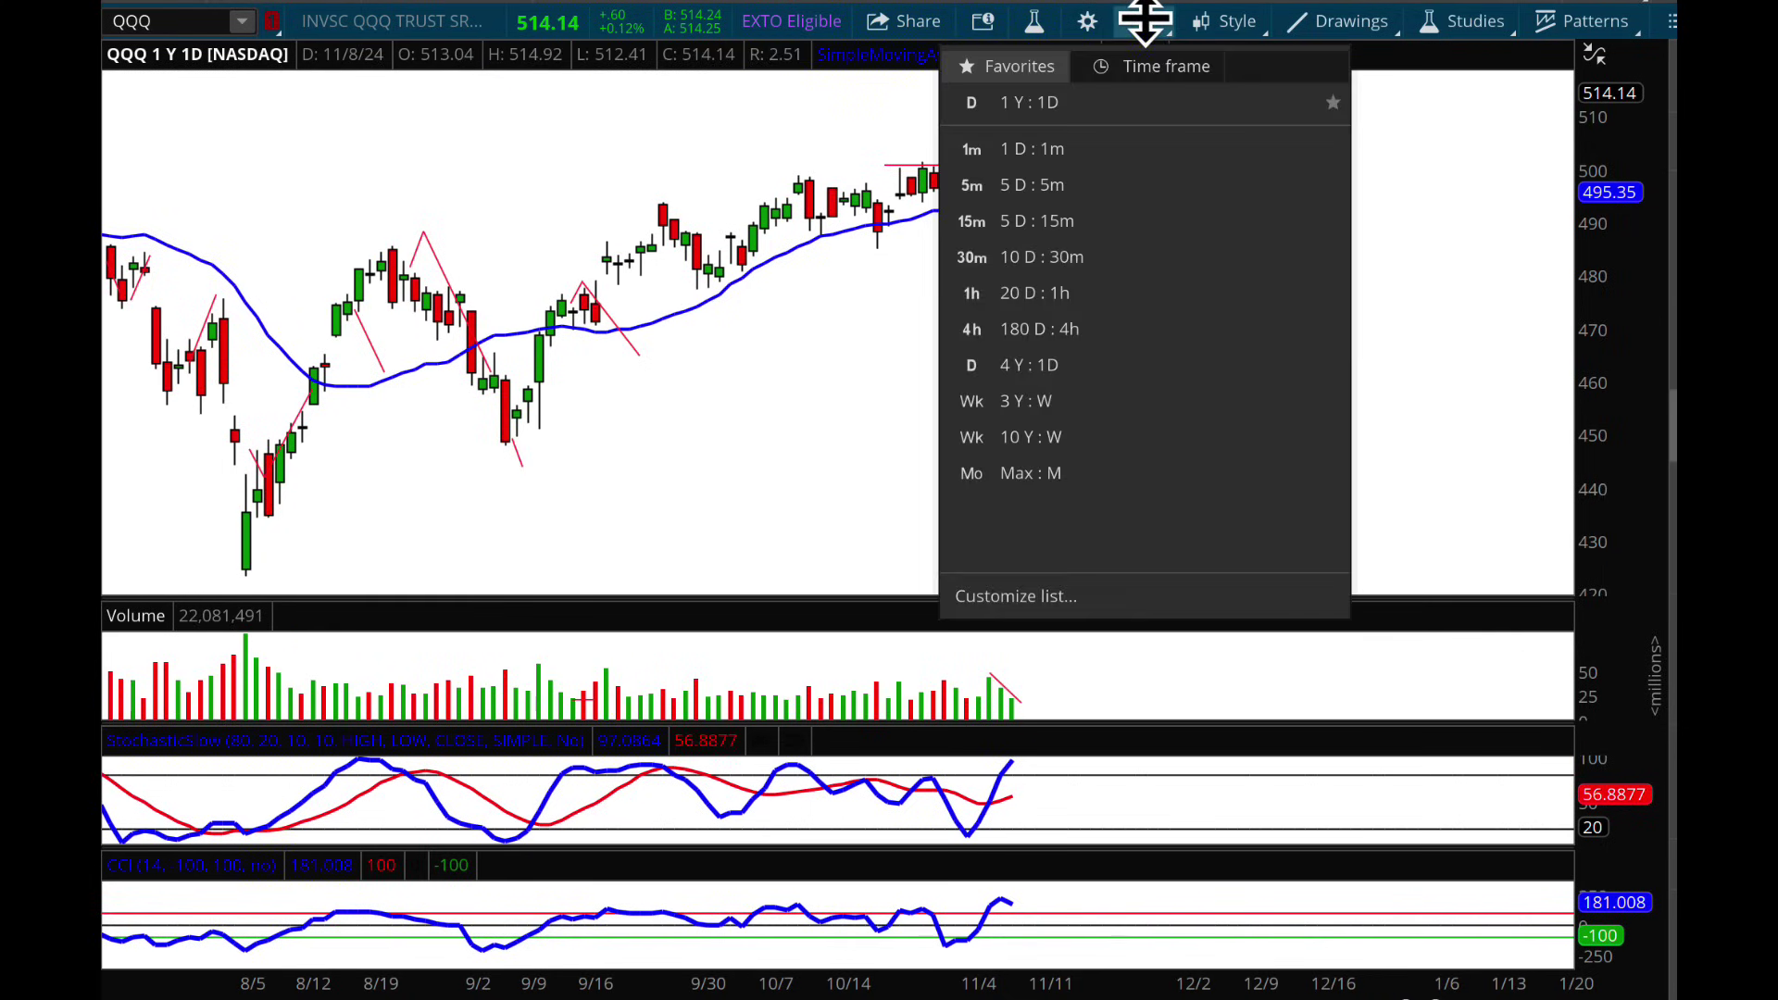
pyautogui.click(1034, 468)
pyautogui.moveTo(1046, 482)
pyautogui.mouseDown()
pyautogui.moveTo(1134, 215)
pyautogui.moveTo(1528, 266)
pyautogui.mouseUp()
pyautogui.click(1067, 155)
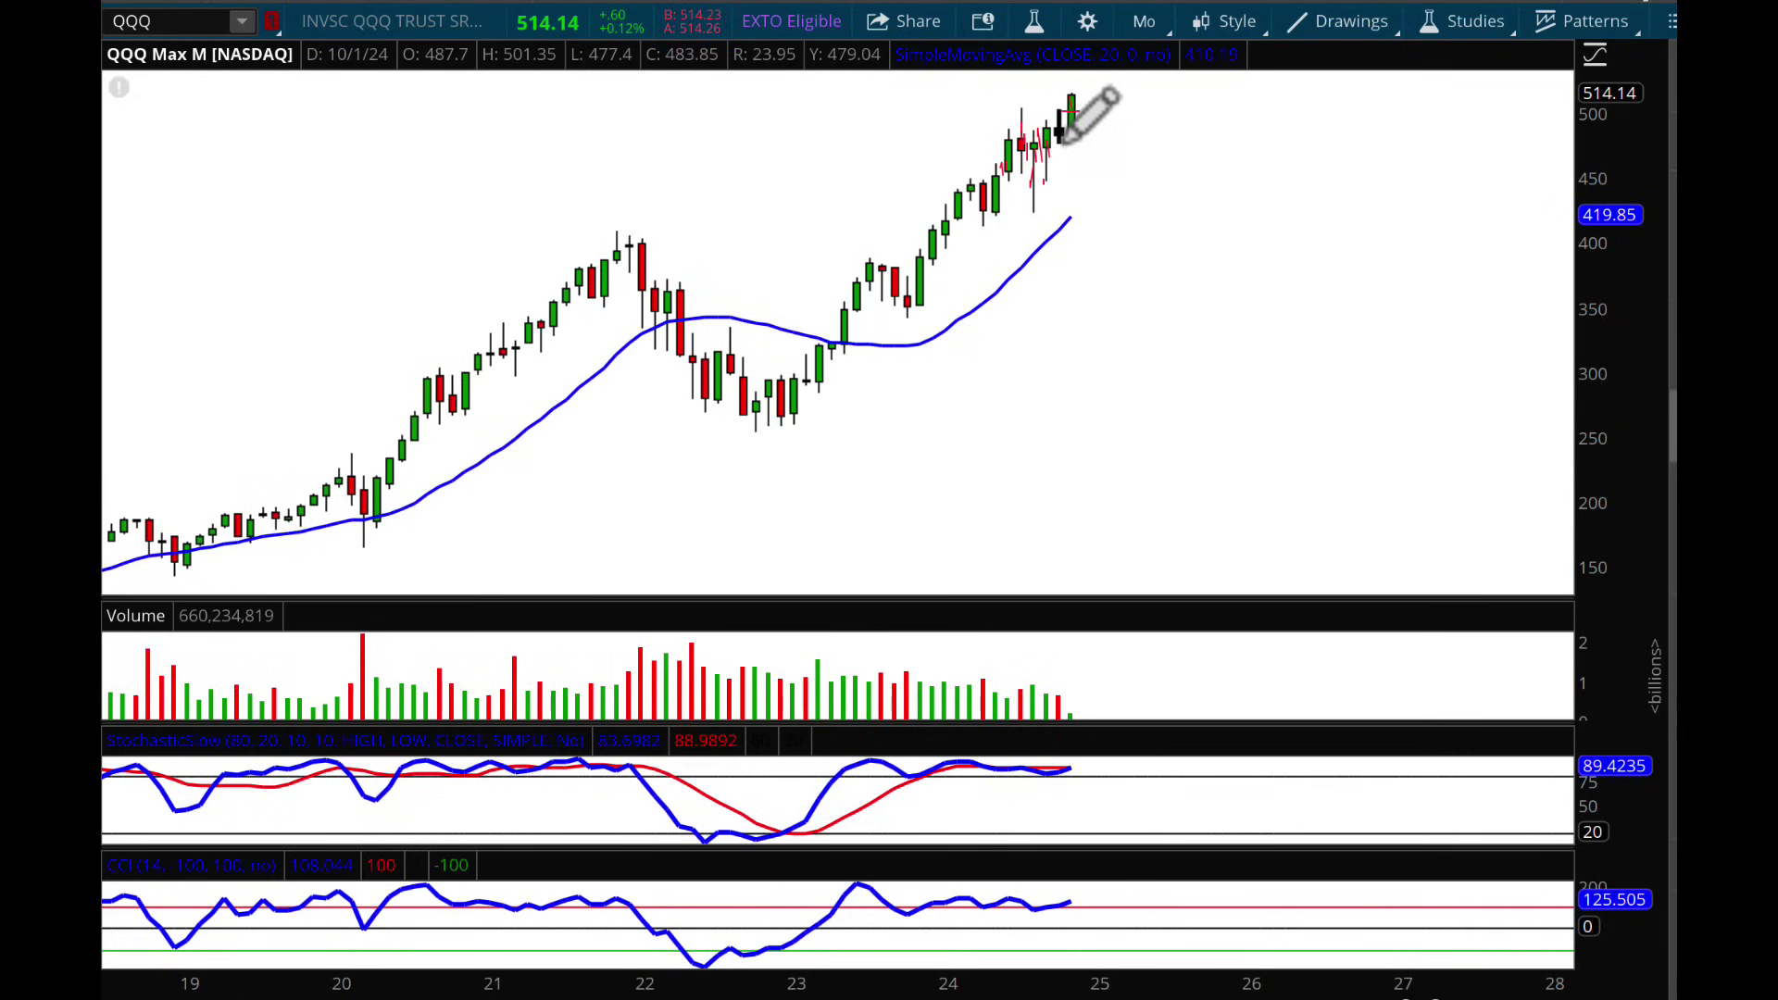
pyautogui.click(1142, 25)
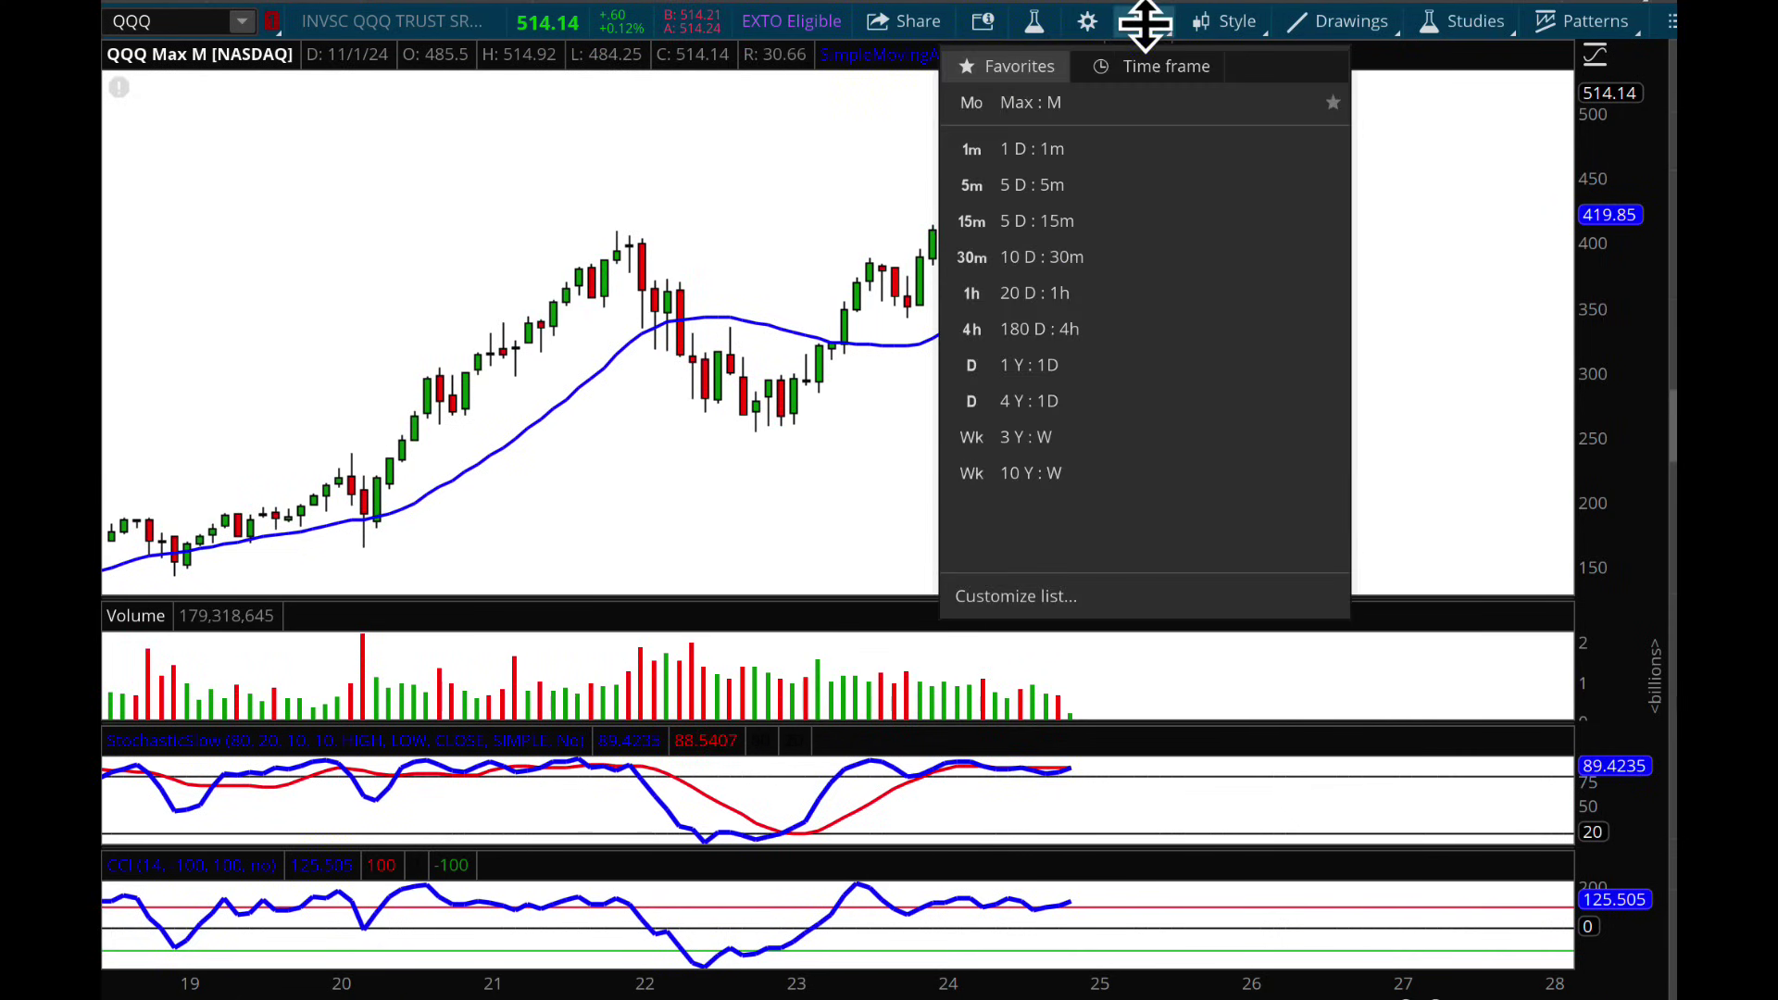
pyautogui.click(1021, 368)
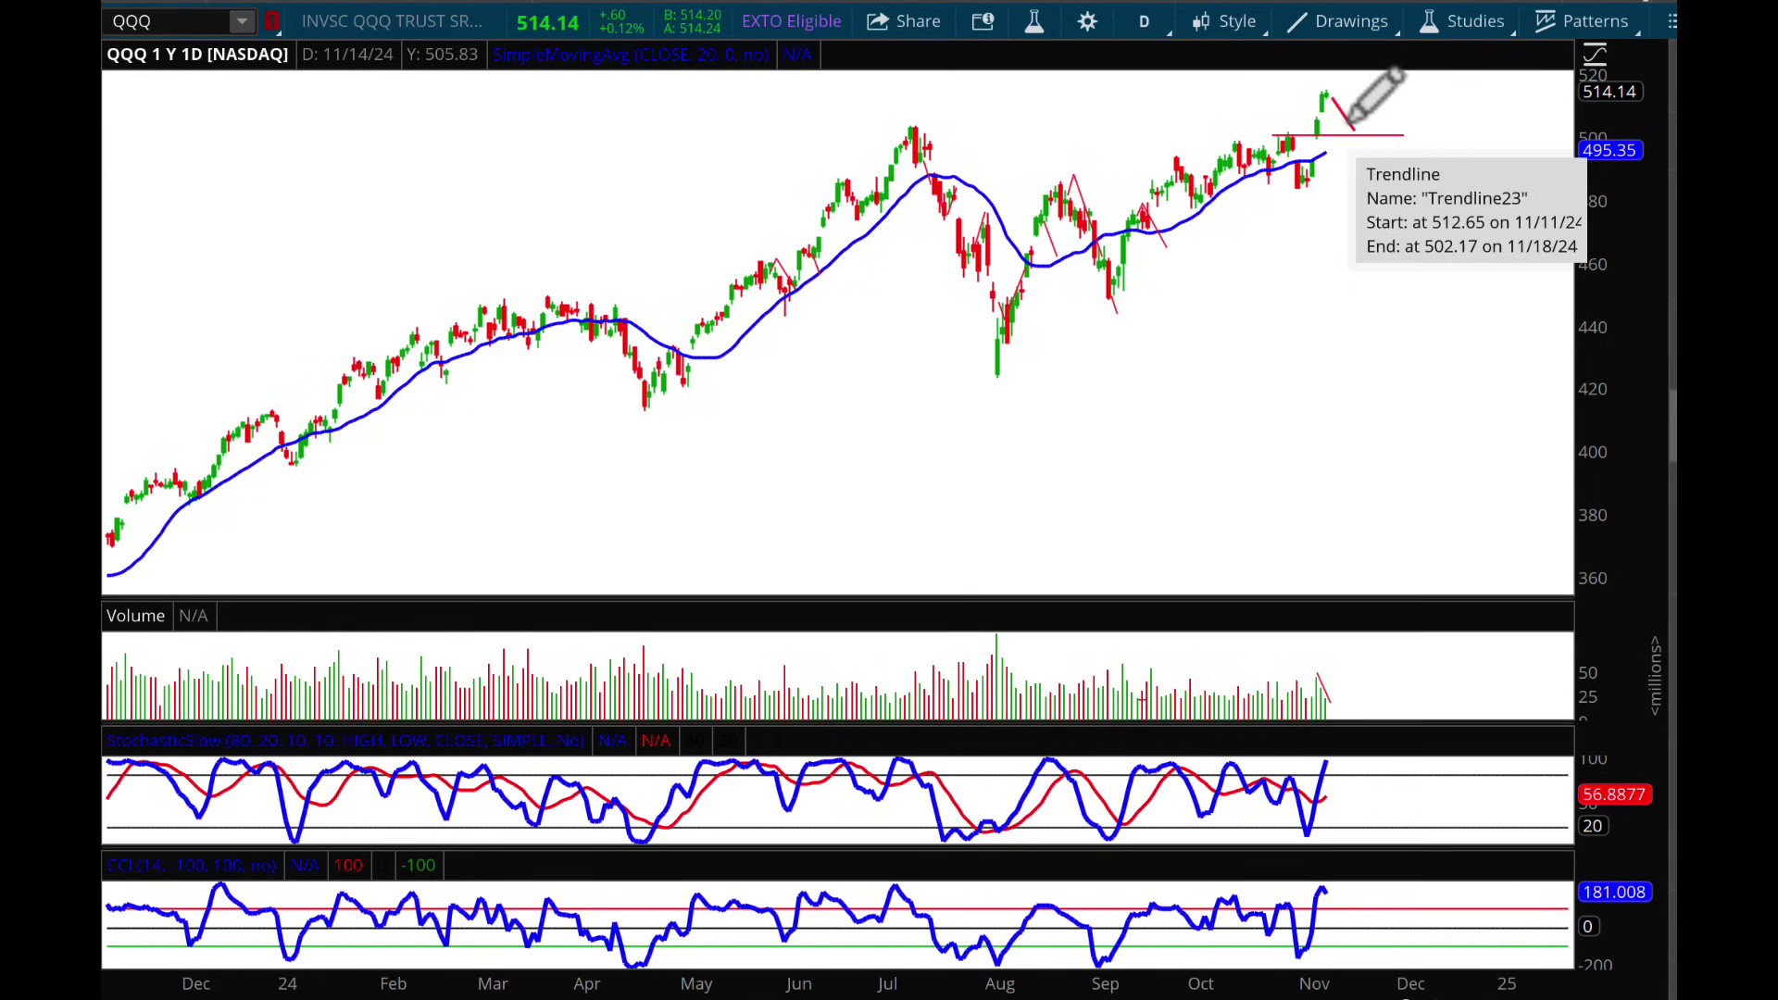
# Step: Switch the chart to the symbol SPY
pyautogui.click(203, 23)
pyautogui.write('SPY')
pyautogui.press('Return')
# Step: Draw a falling trendline from just beside the latest SPY candle at about 596 down to about 588
pyautogui.moveTo(914, 196); pyautogui.dragTo(1503, 202)
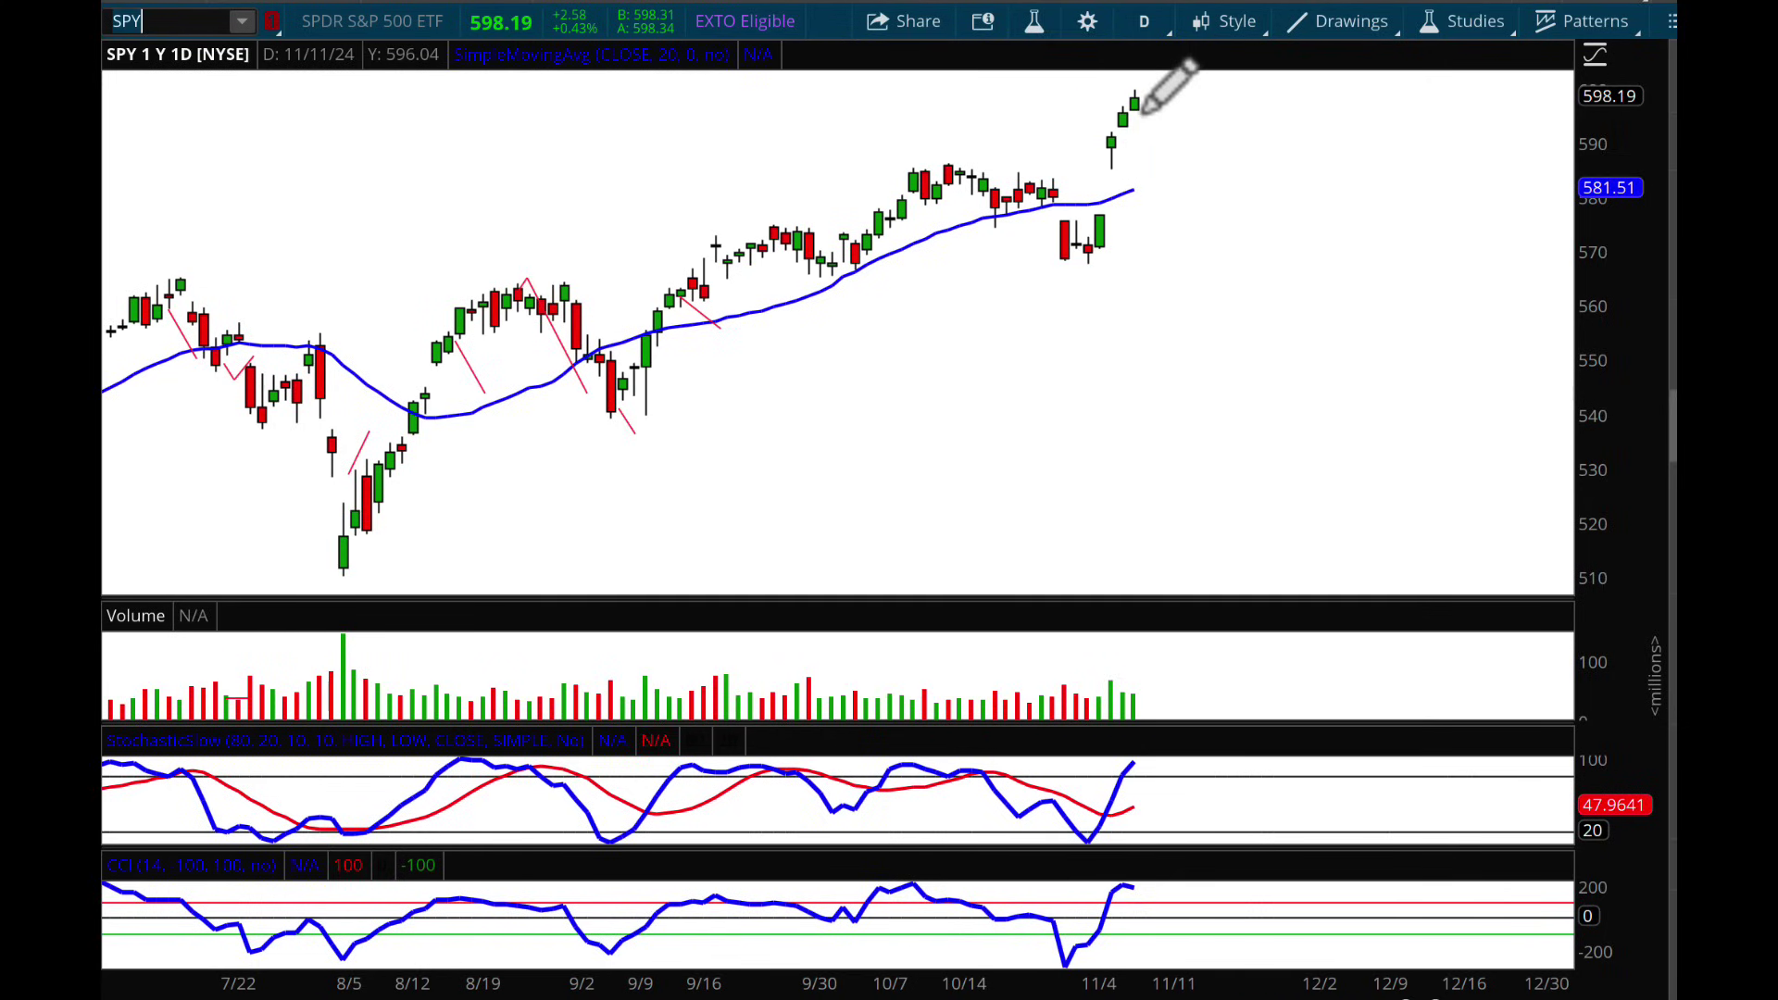
pyautogui.moveTo(801, 569); pyautogui.dragTo(1388, 448)
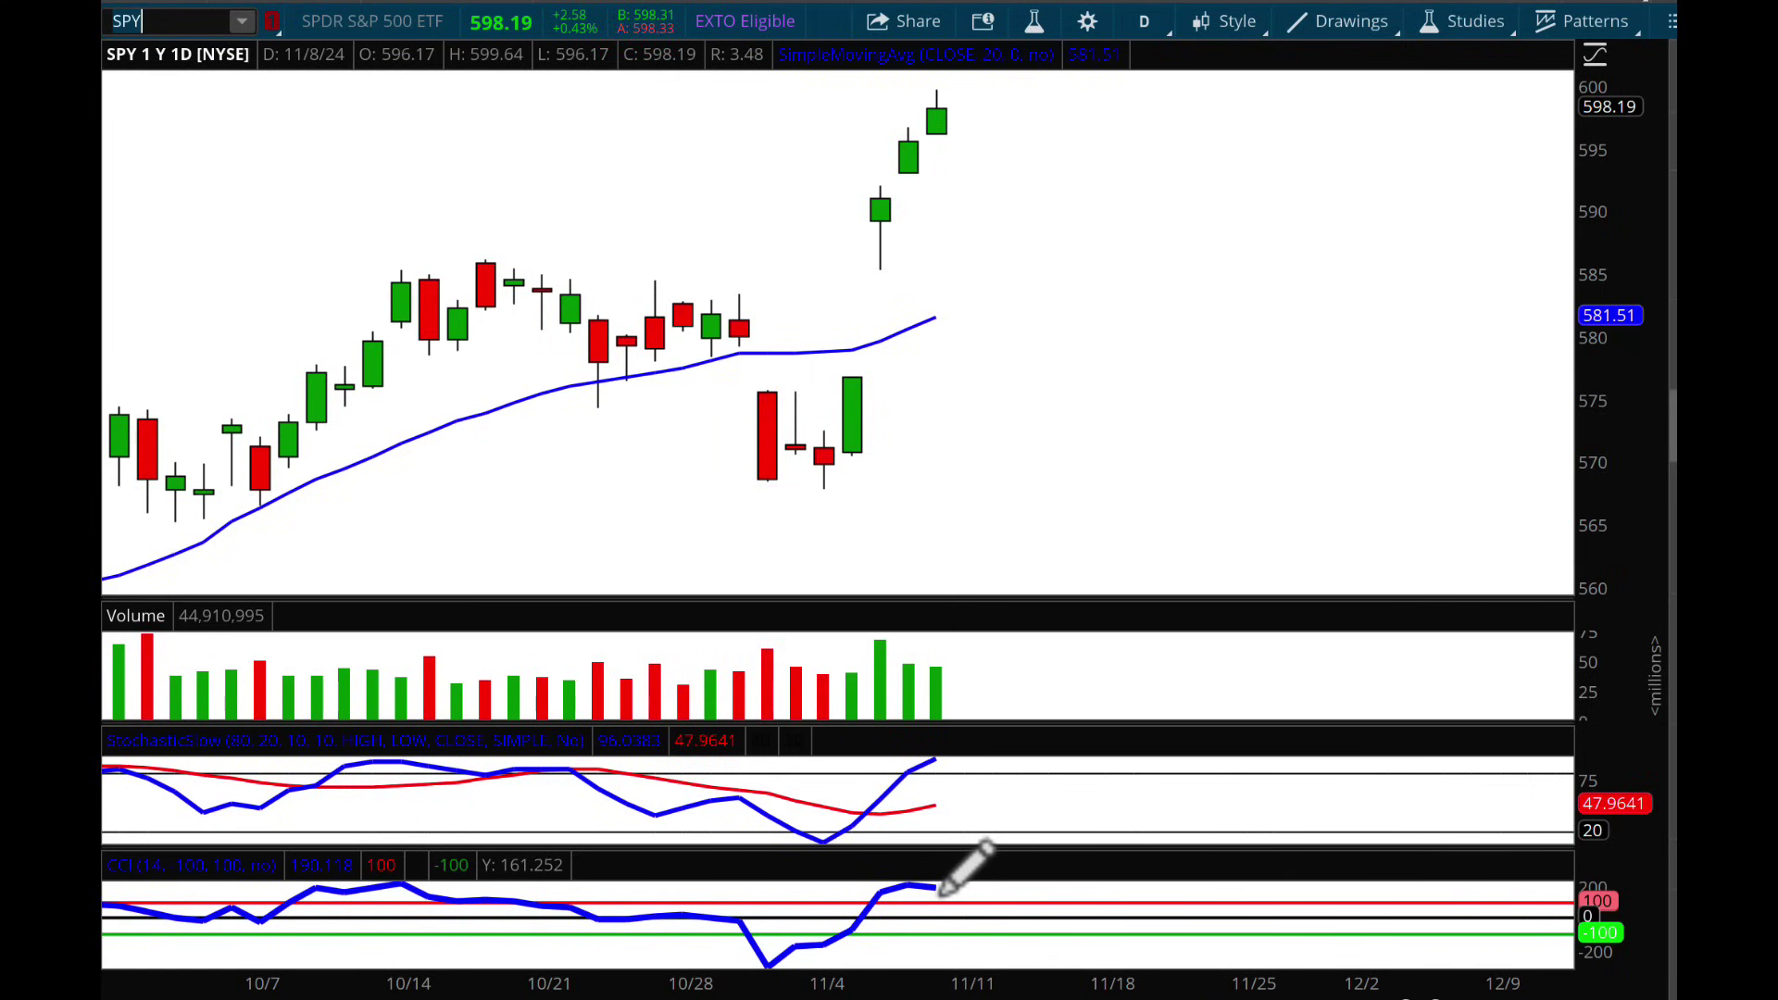
pyautogui.click(954, 135)
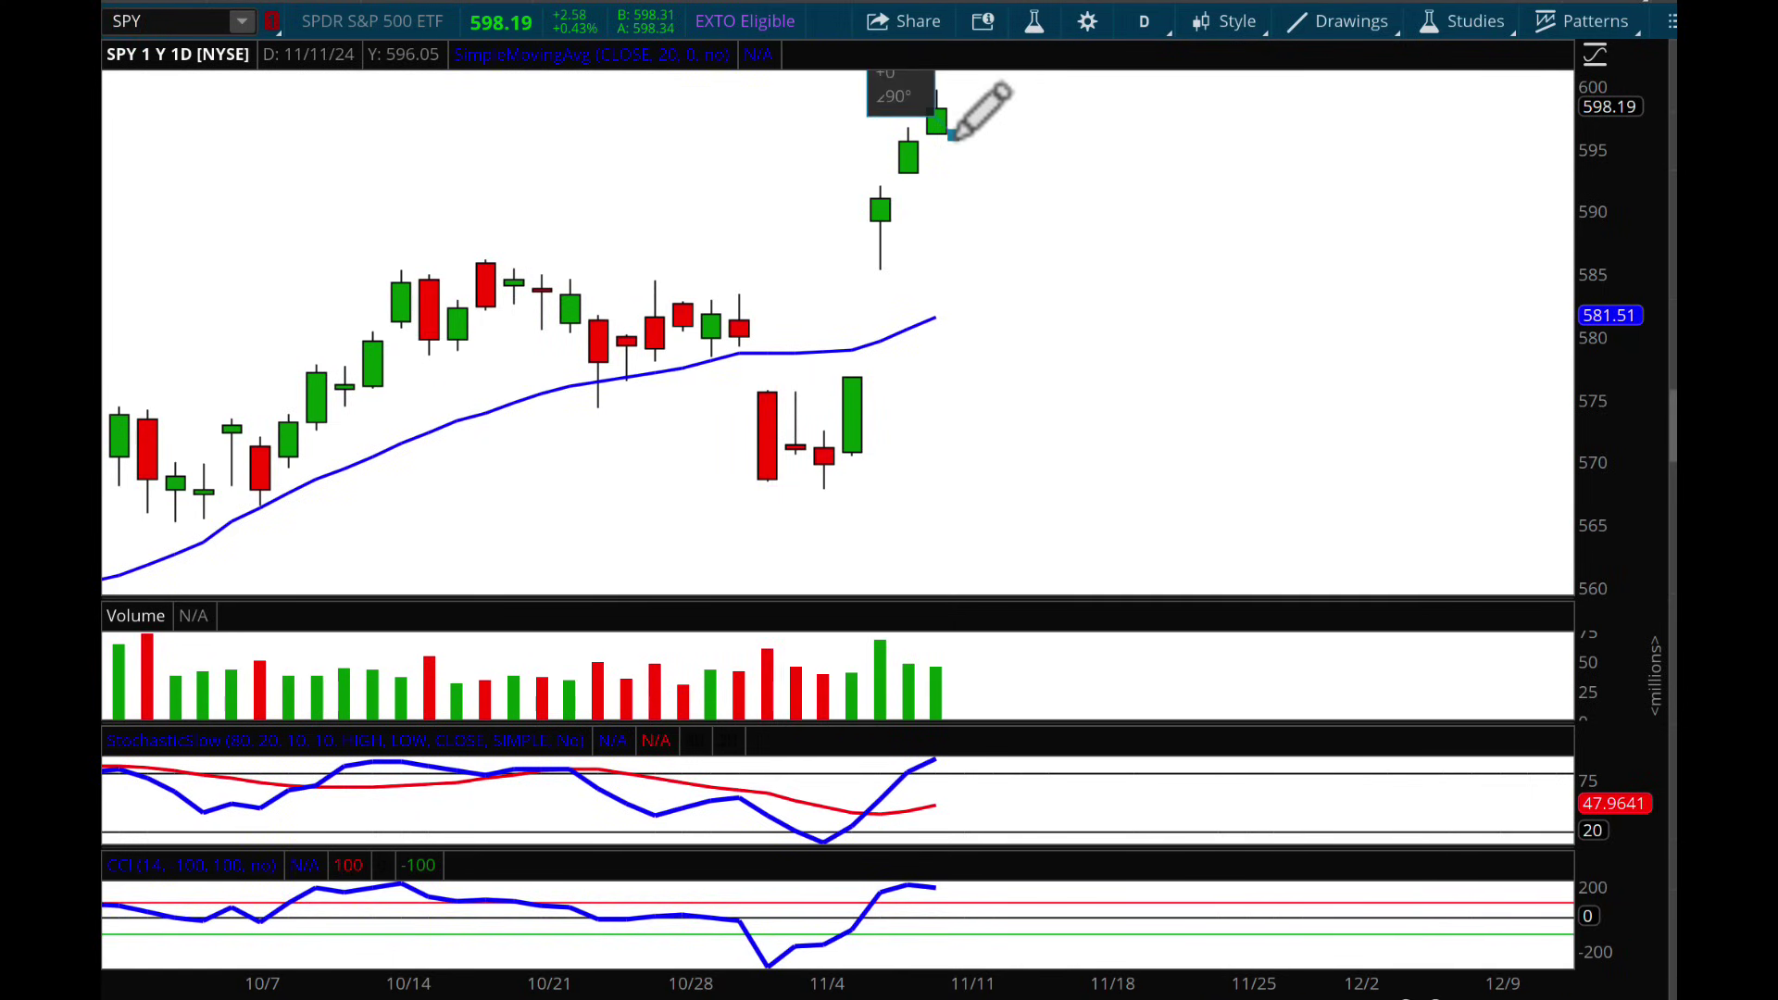
pyautogui.click(1055, 240)
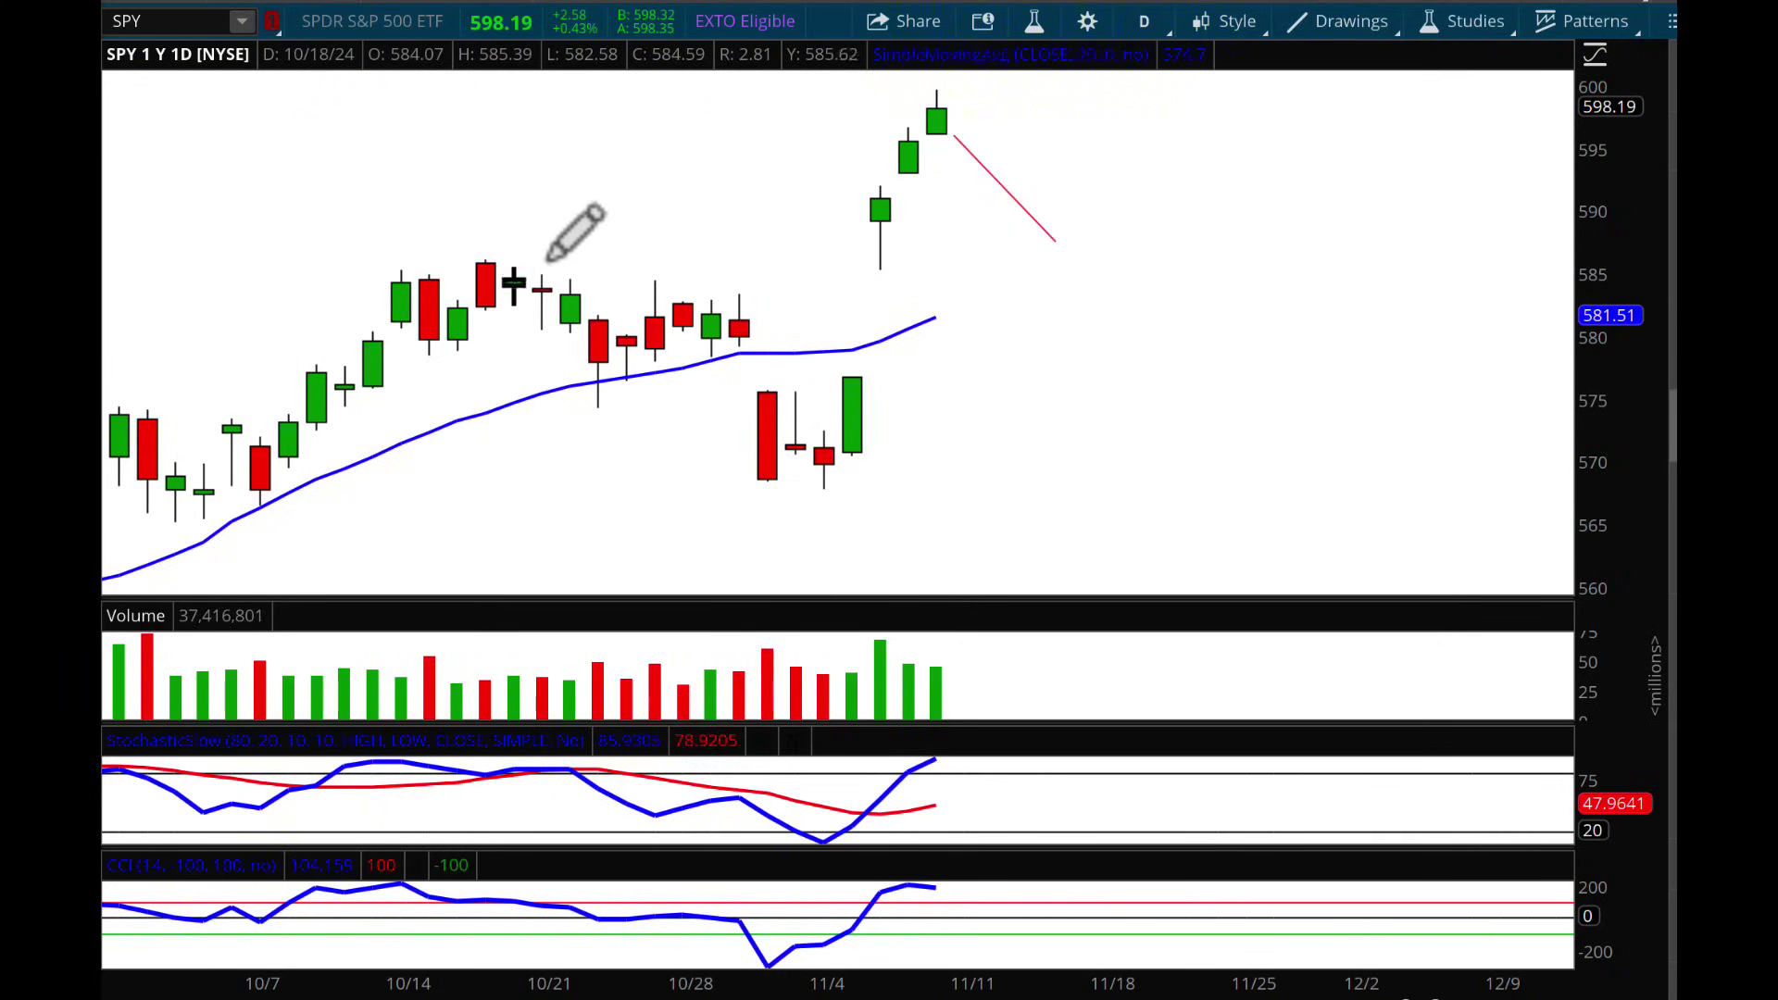
pyautogui.moveTo(1022, 206)
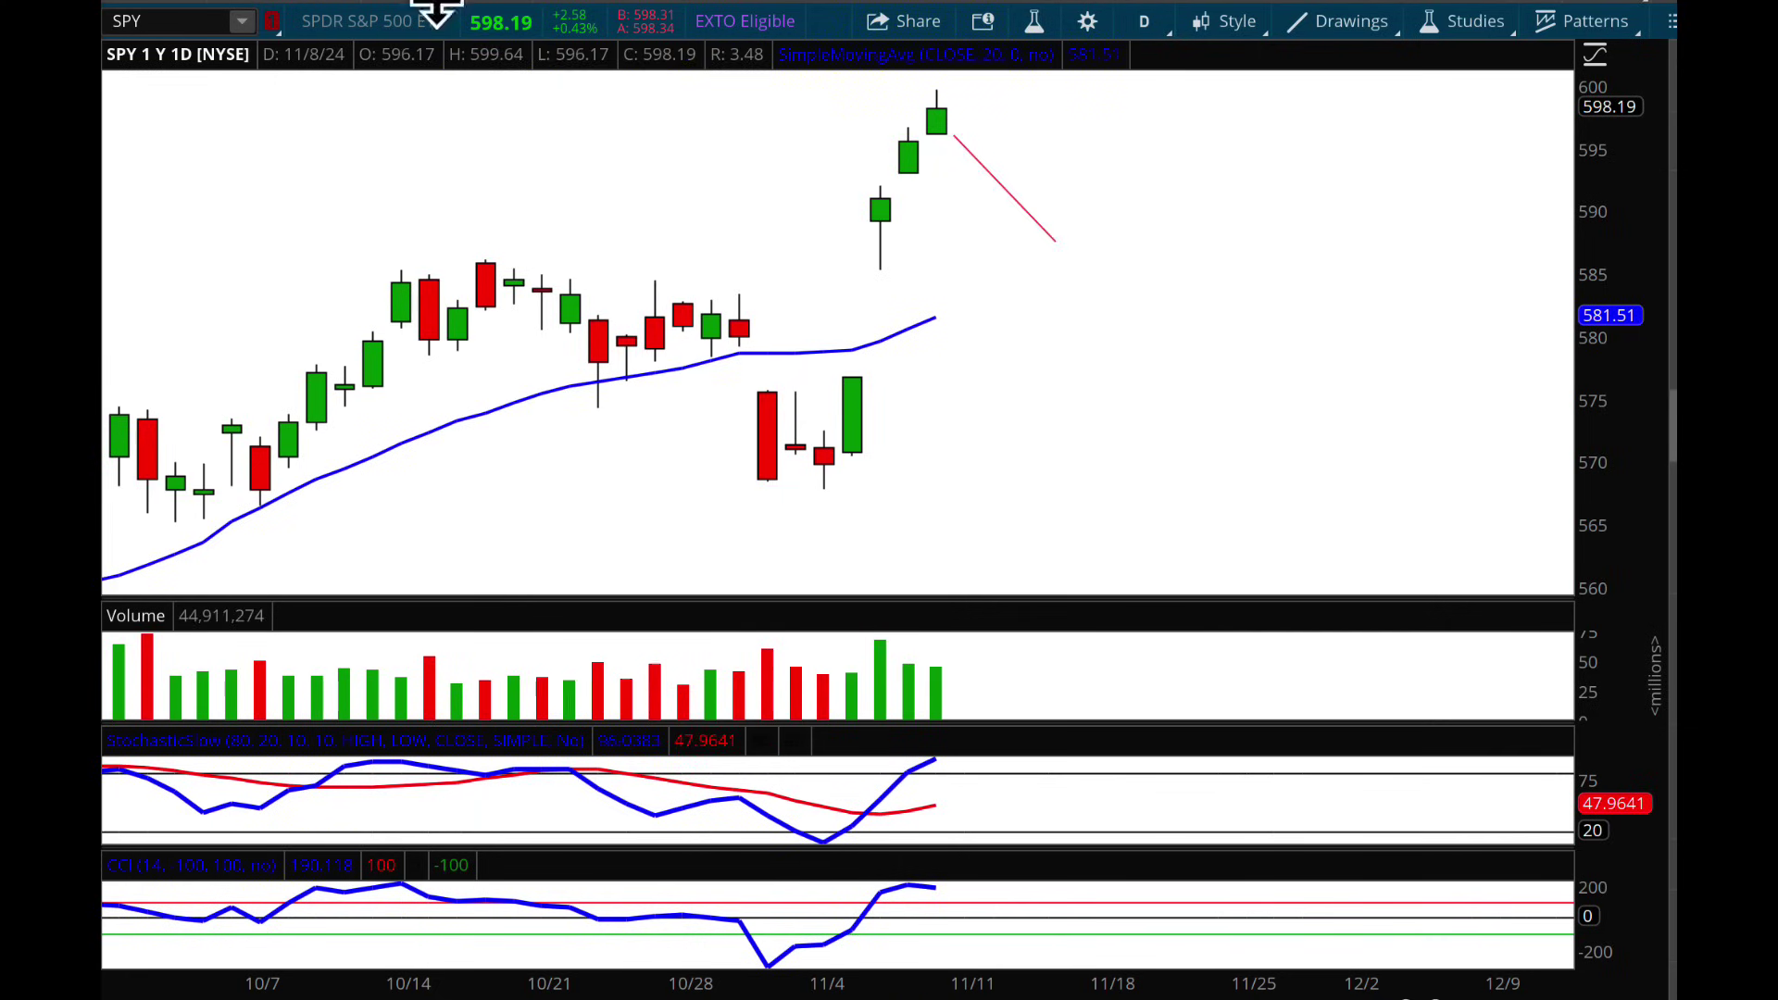
# Step: Switch the chart to the symbol VIX
pyautogui.click(184, 24)
pyautogui.press('BackSpace')
pyautogui.press('BackSpace')
pyautogui.press('BackSpace')
pyautogui.write('VIX')
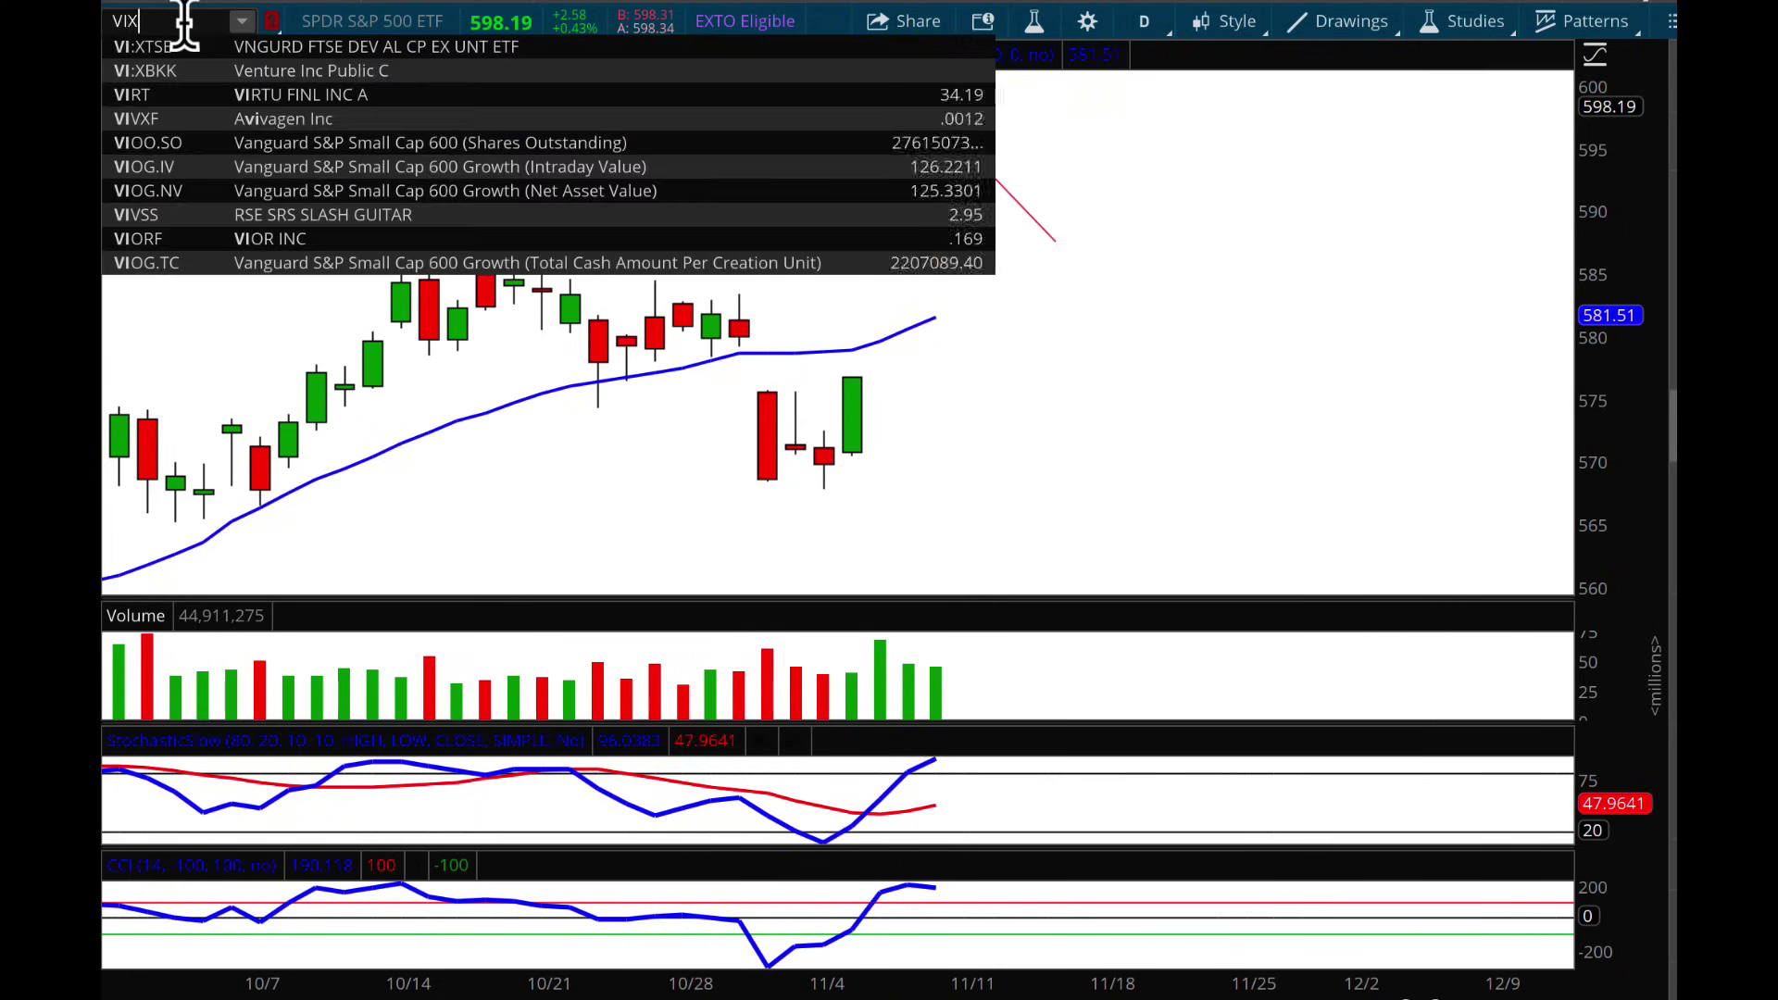
pyautogui.press('Return')
# Step: Draw a horizontal trendline on the VIX chart at about 20.2, from the 11/5/24 candle's low to 11/22/24
pyautogui.moveTo(841, 199); pyautogui.dragTo(1492, 362)
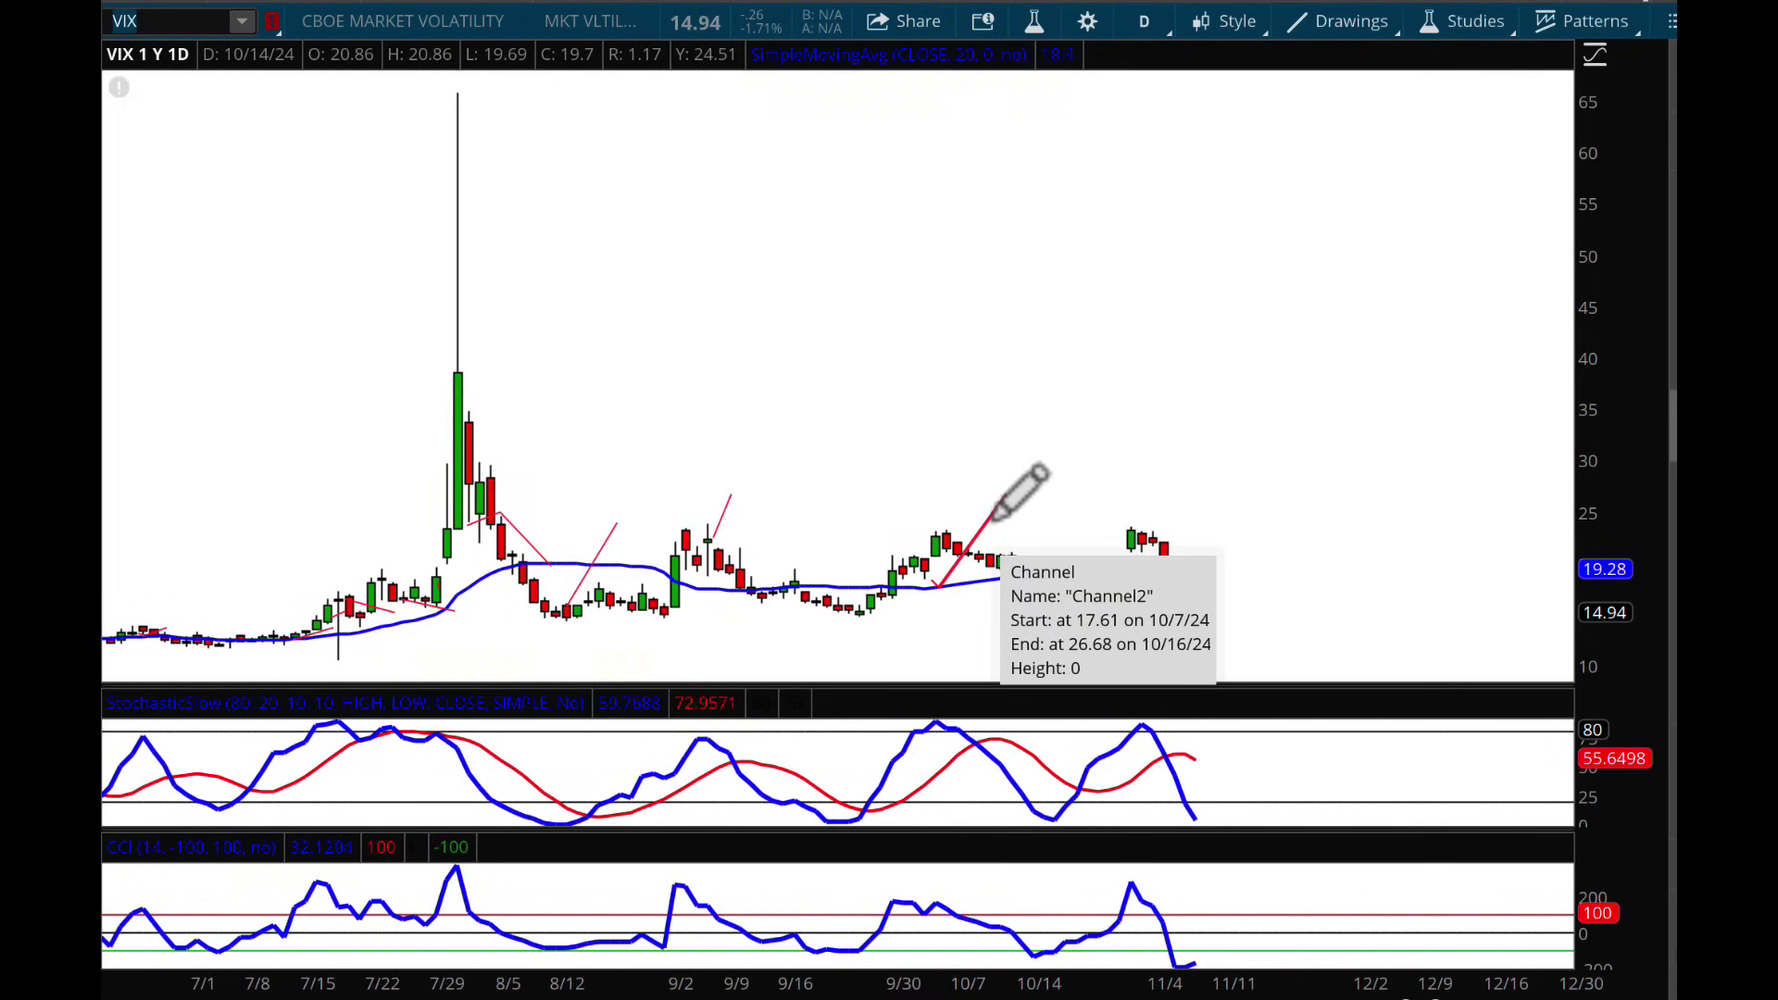
pyautogui.moveTo(1071, 519); pyautogui.dragTo(1411, 540)
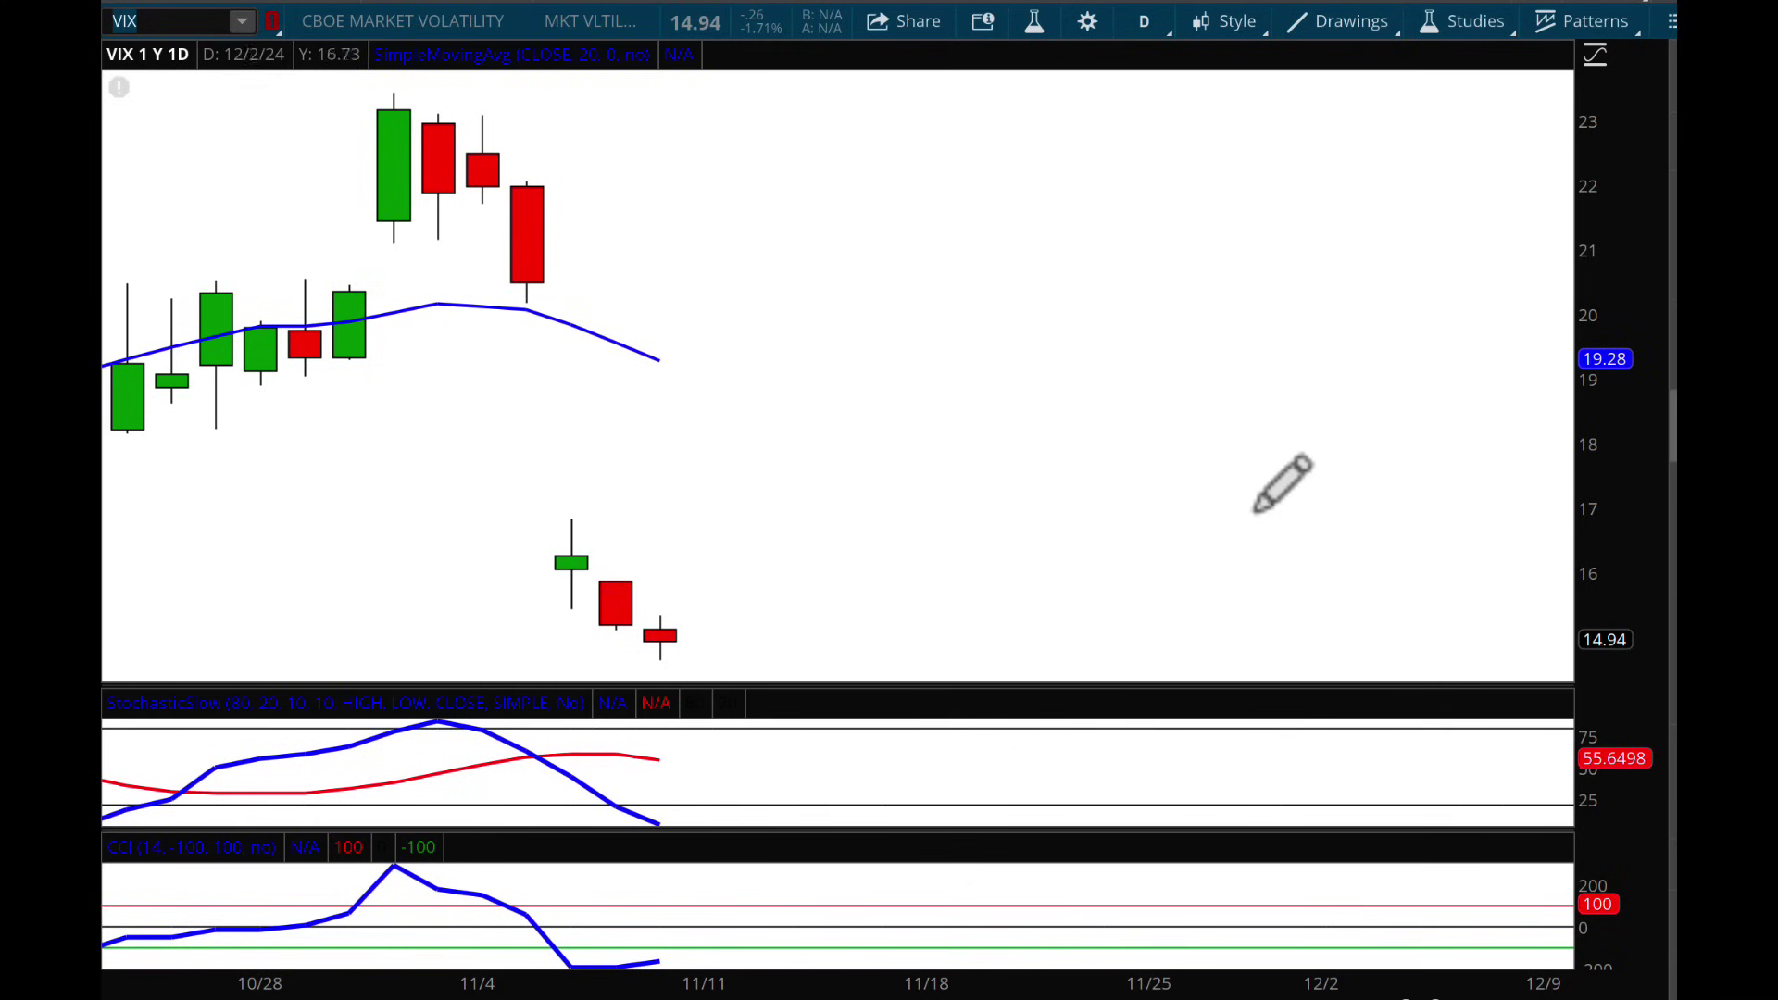
pyautogui.click(529, 298)
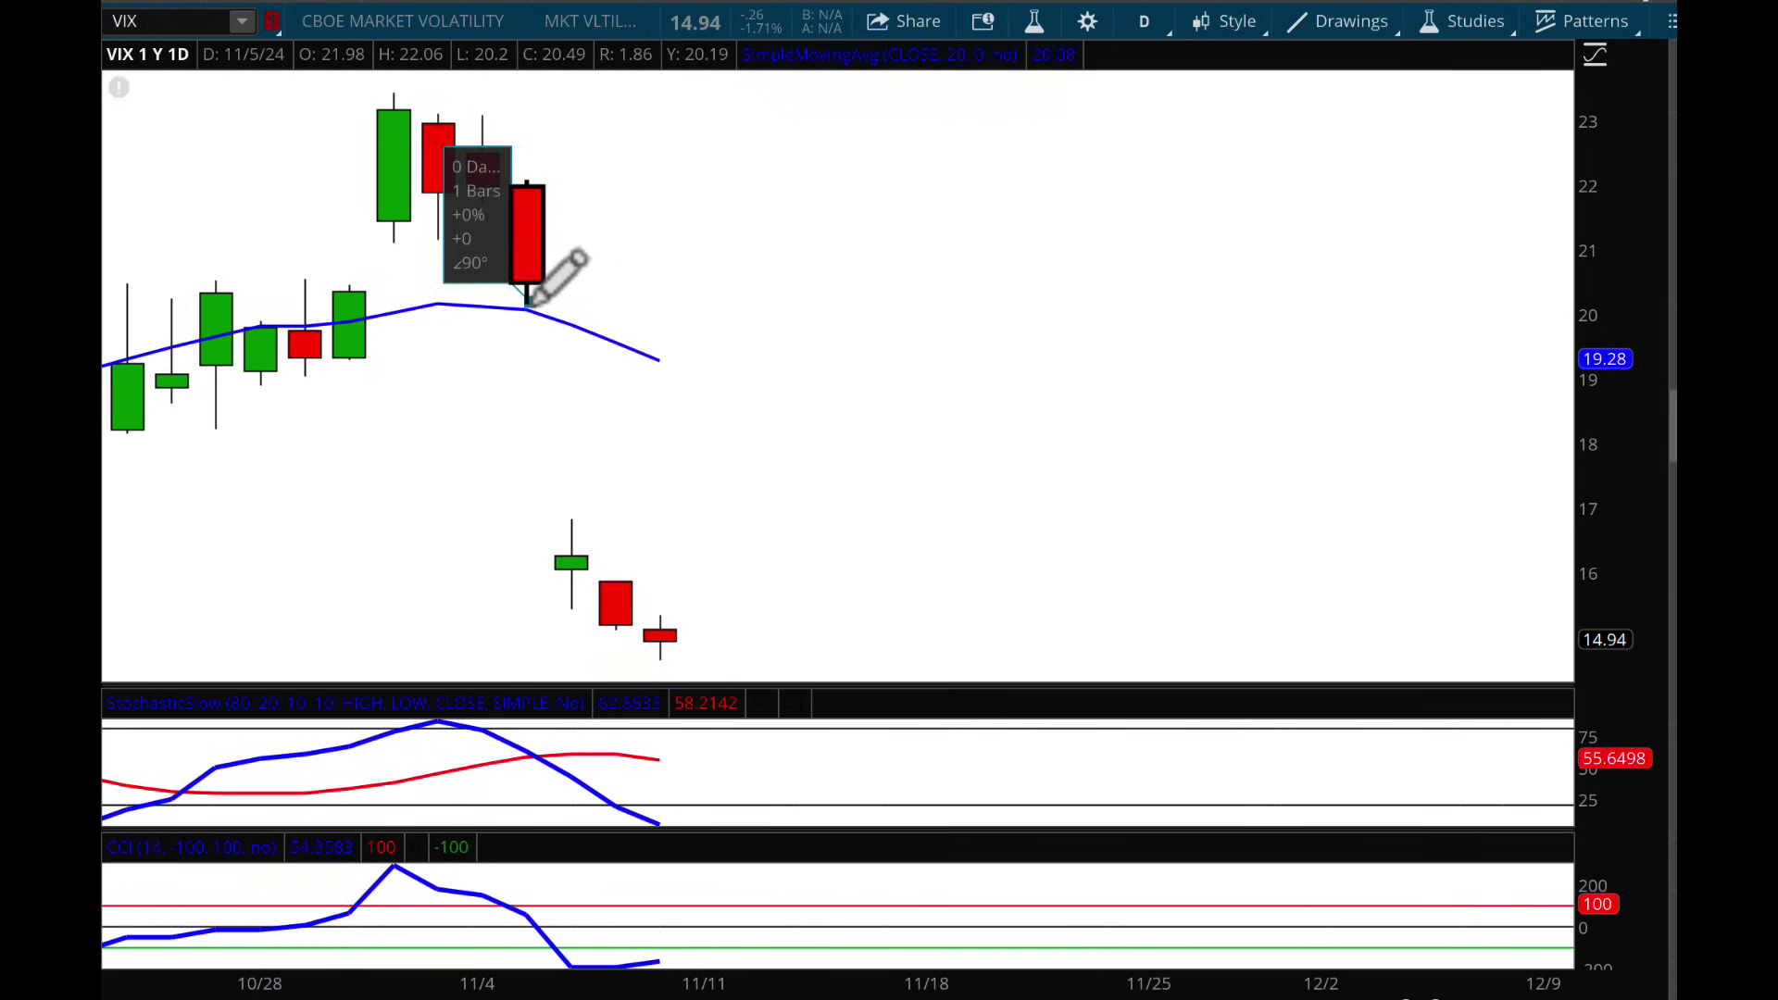
pyautogui.click(1090, 300)
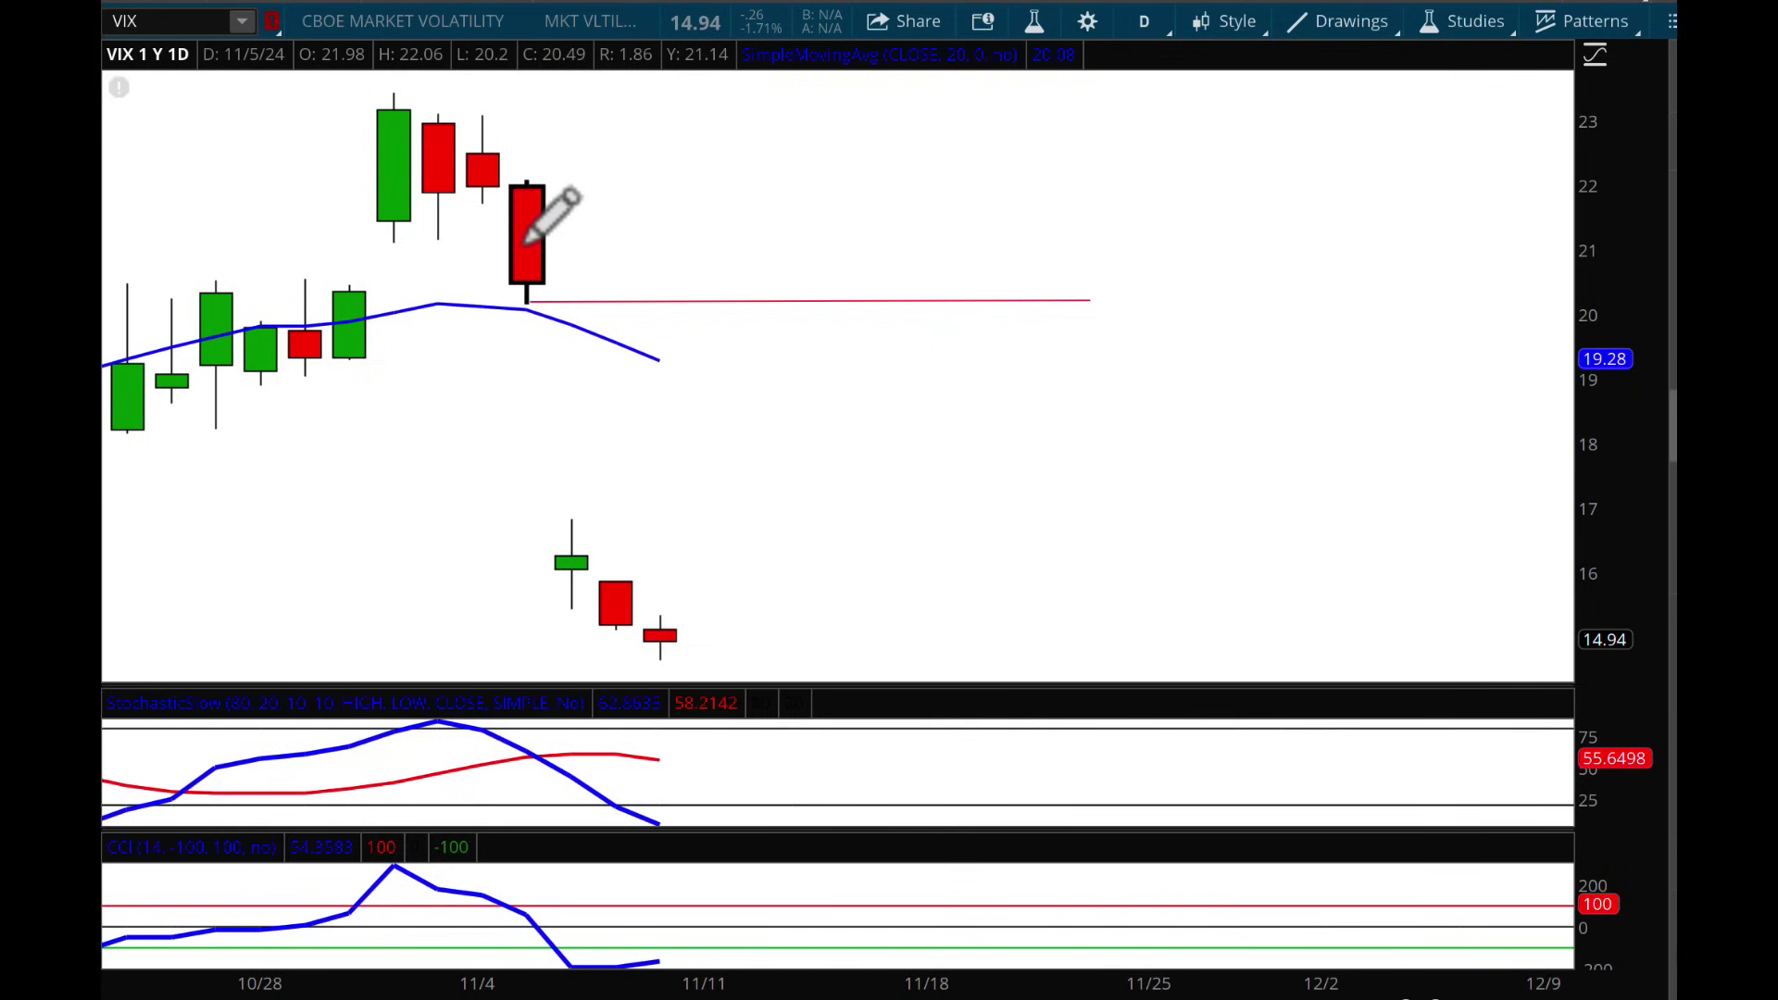
pyautogui.moveTo(704, 301)
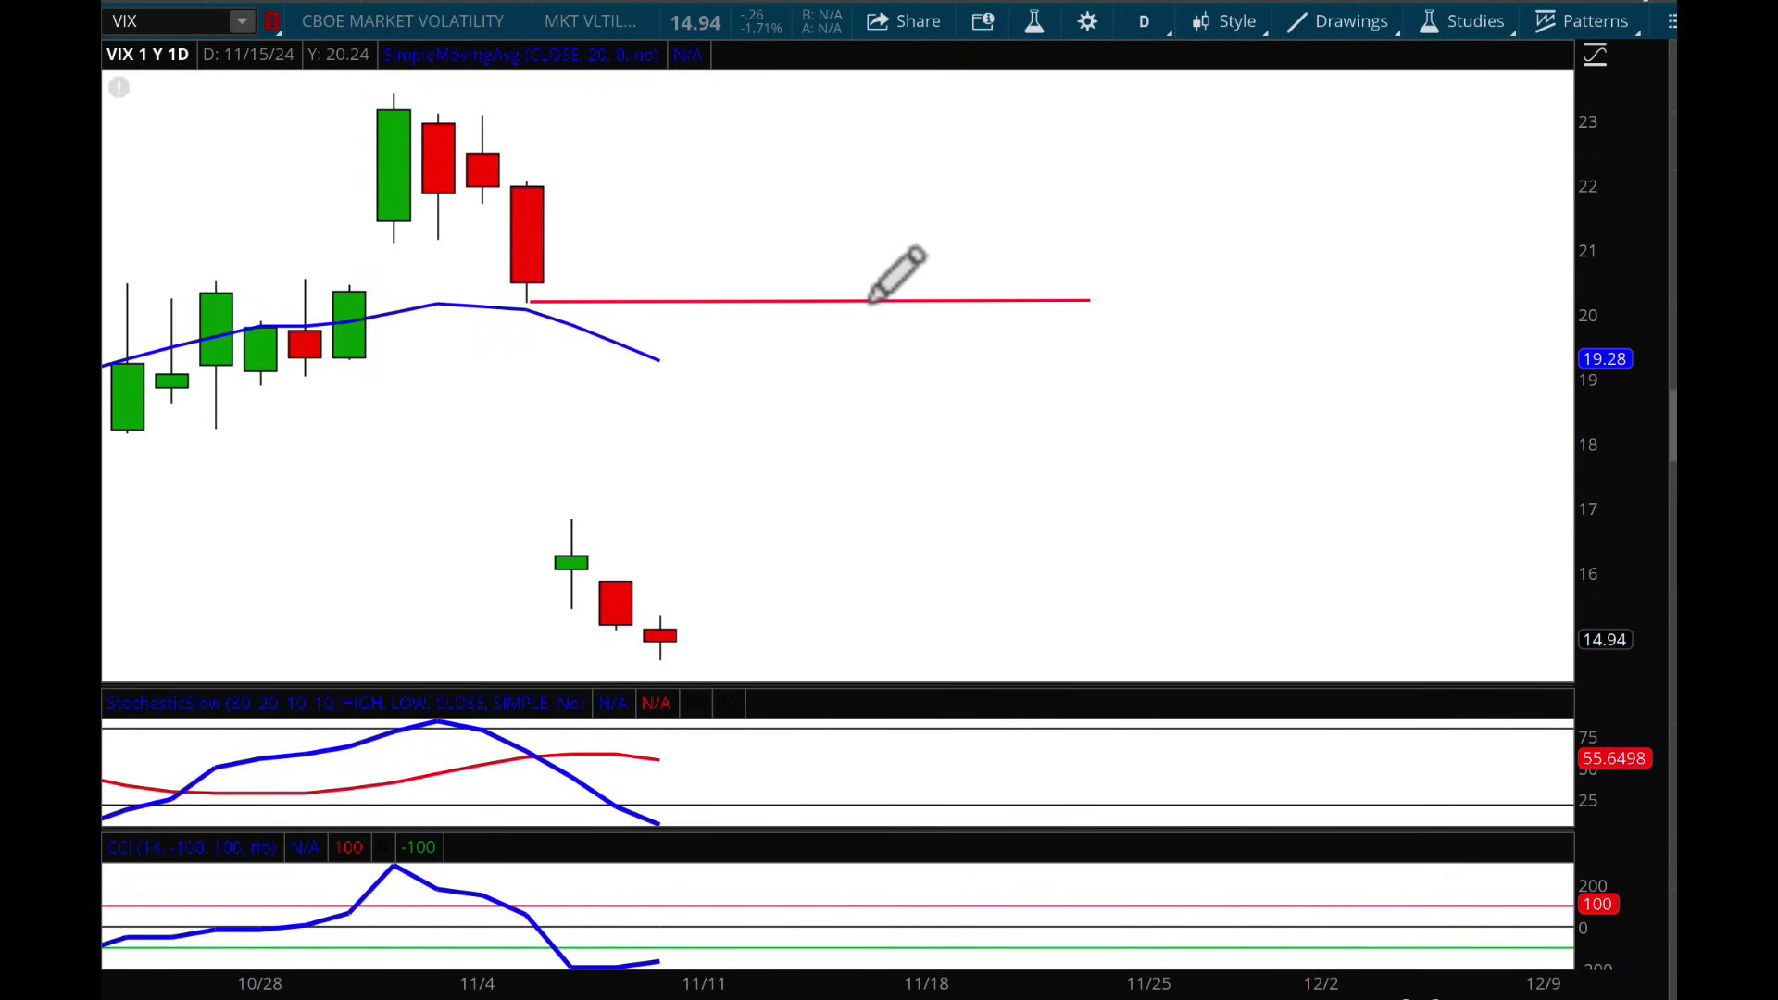
pyautogui.moveTo(870, 300)
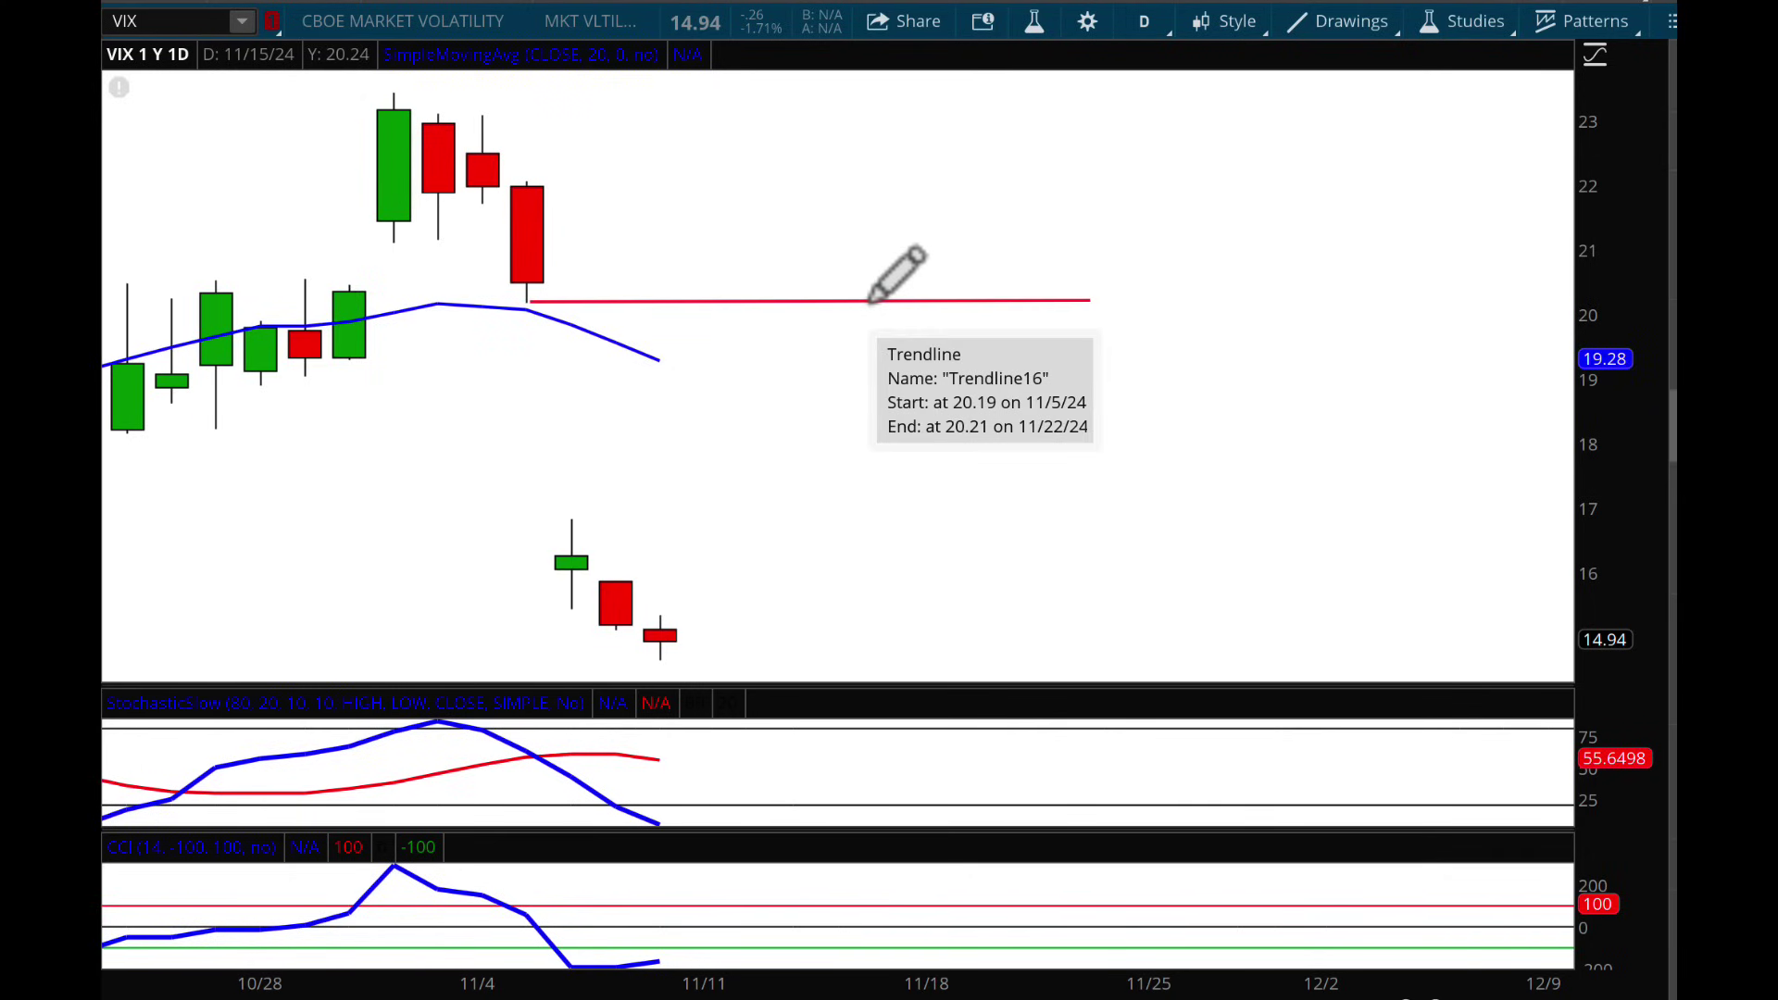
# Step: Switch the chart to Bitcoin futures with the symbol /BTC
pyautogui.click(199, 21)
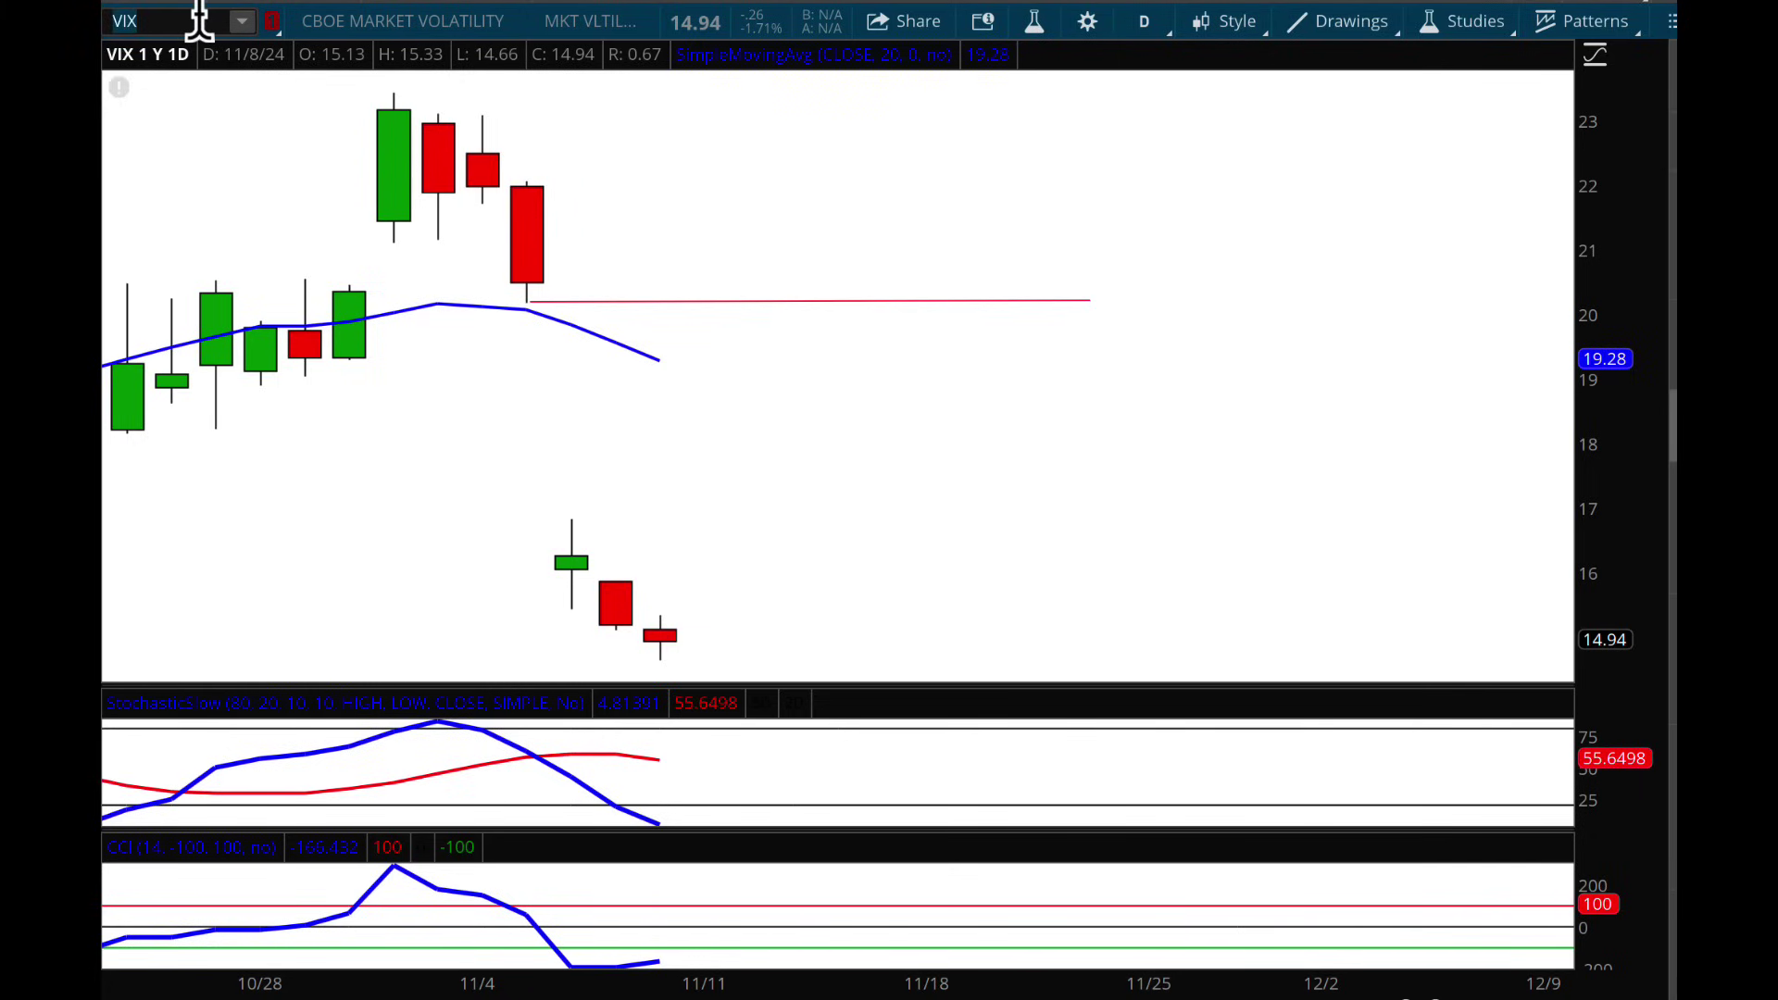
pyautogui.press('Right')
pyautogui.write('/BTC')
pyautogui.press('Return')
# Step: Highlight the zigzag advances from the early-September and October lows on the /BTC chart, and sketch a decline from the latest candle
pyautogui.moveTo(963, 104)
pyautogui.mouseDown()
pyautogui.moveTo(1240, 107)
pyautogui.moveTo(1499, 153)
pyautogui.mouseUp()
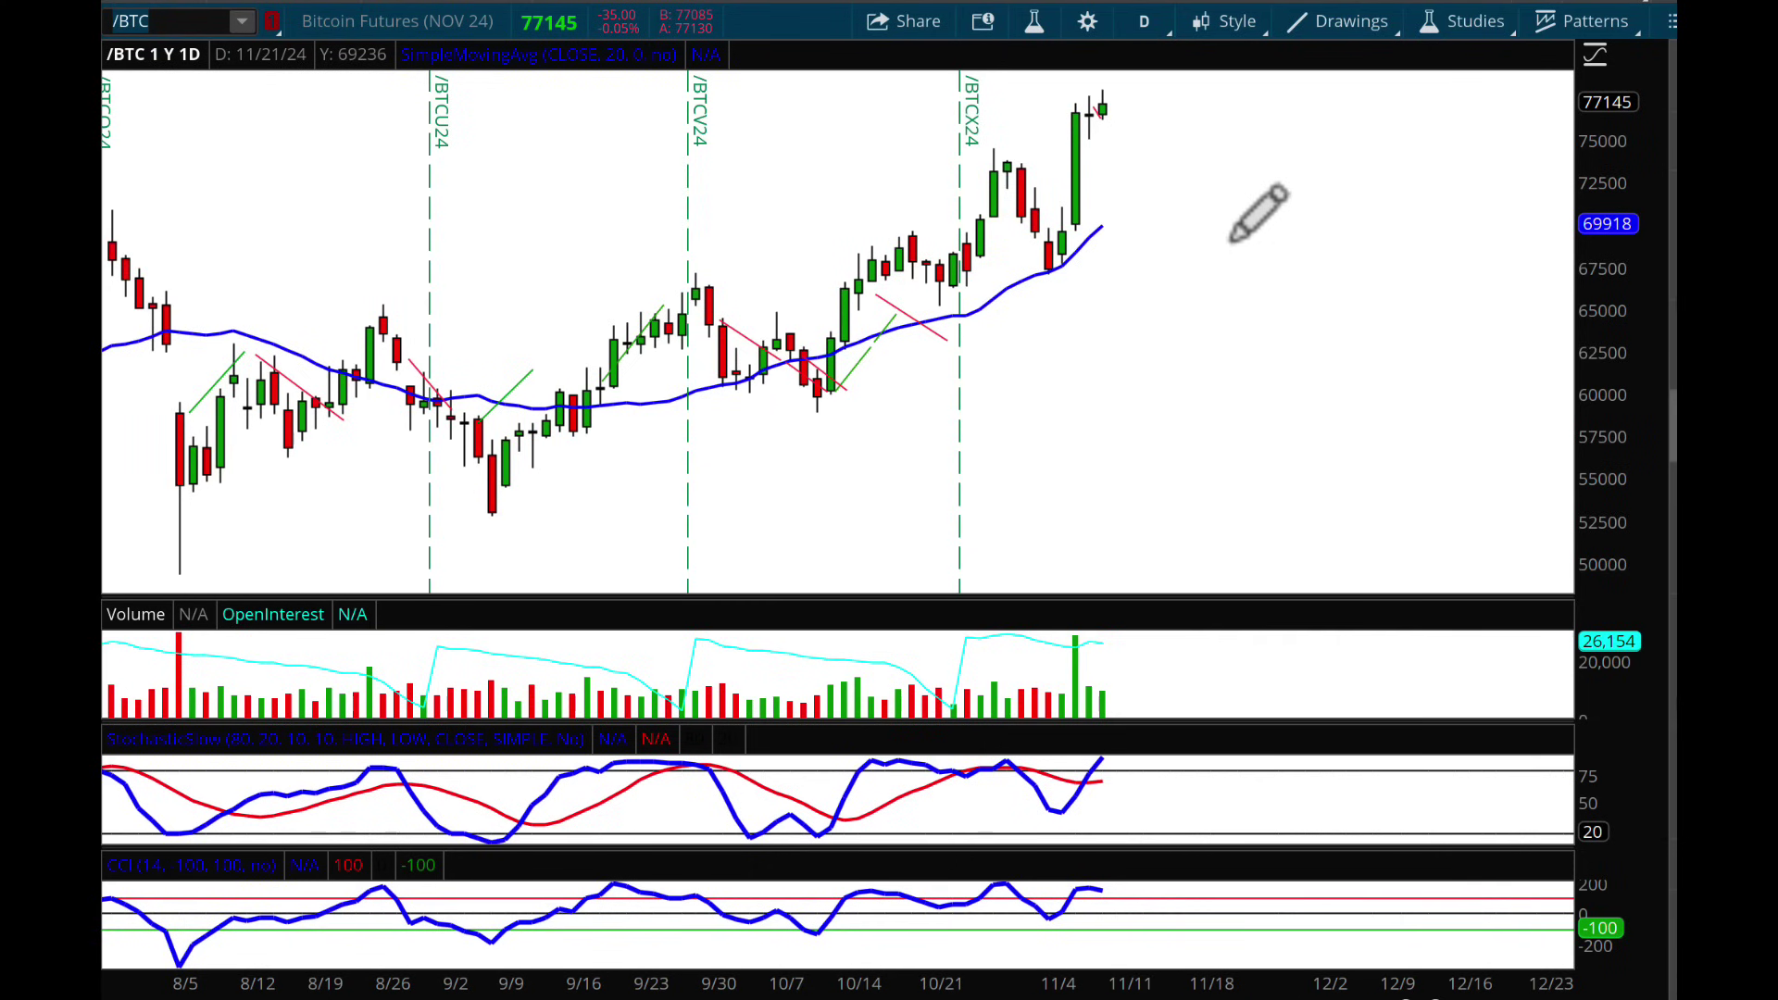
pyautogui.scroll(-3, 701, 289)
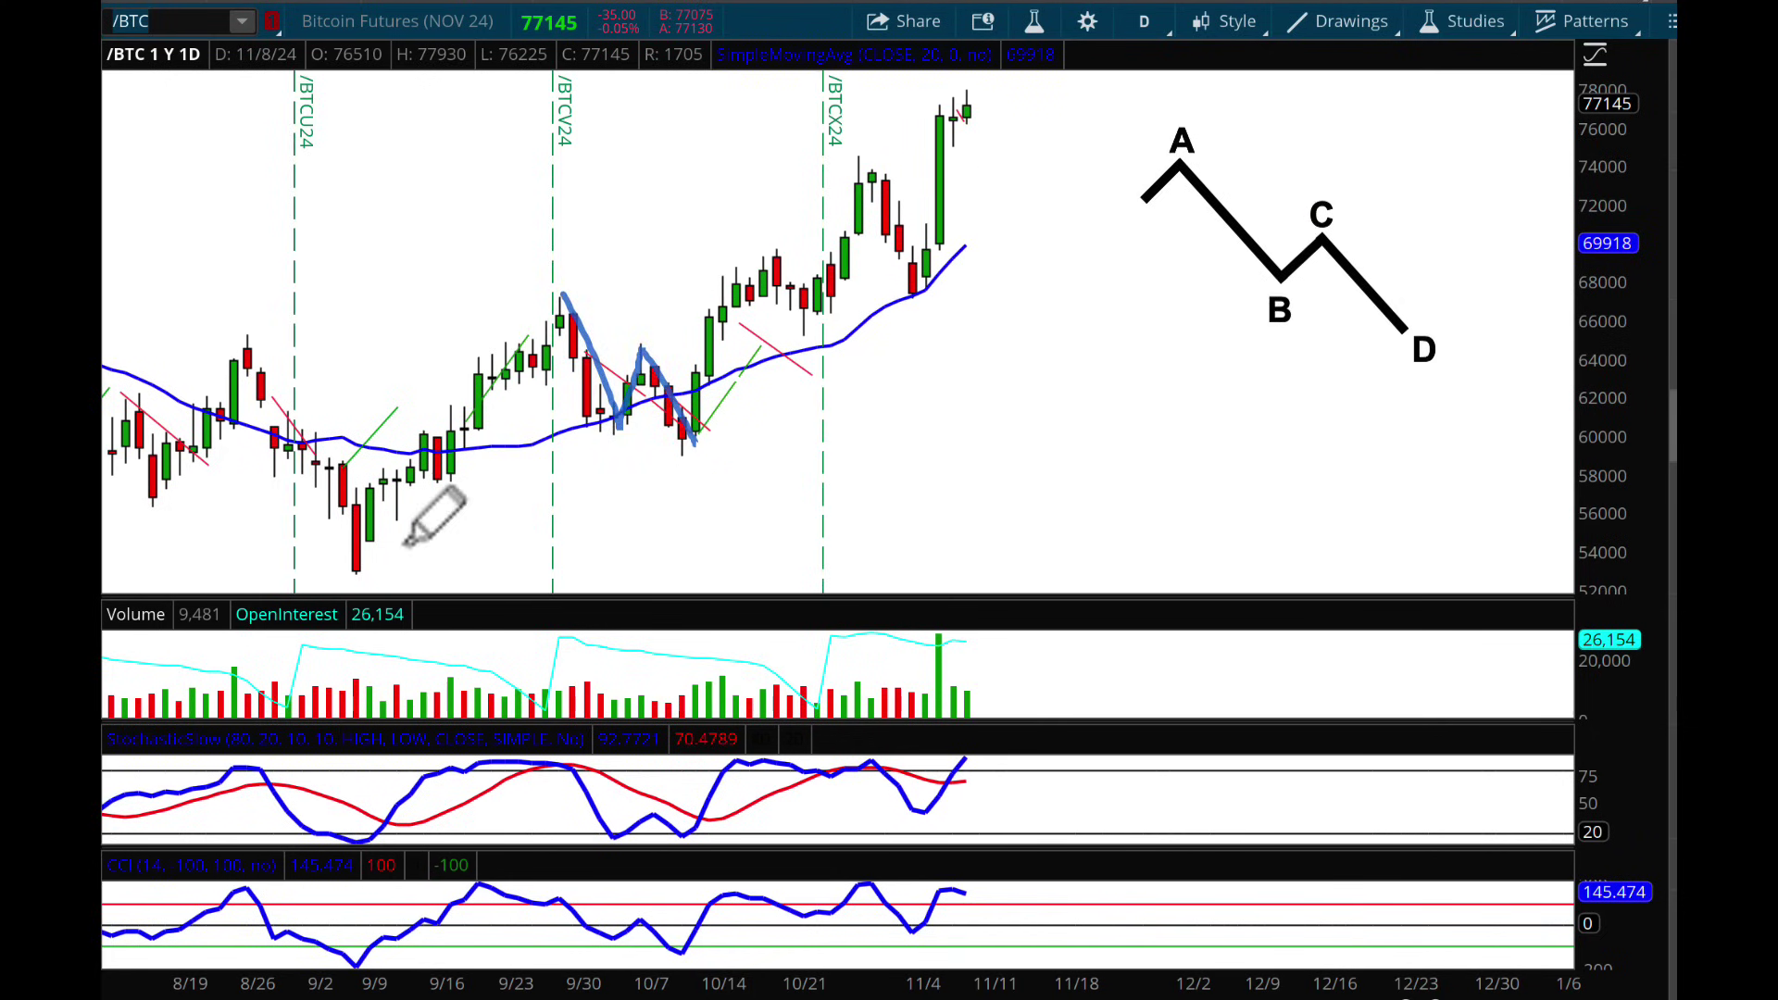
pyautogui.moveTo(343, 581)
pyautogui.mouseDown()
pyautogui.moveTo(417, 437)
pyautogui.moveTo(453, 483)
pyautogui.moveTo(537, 342)
pyautogui.mouseUp()
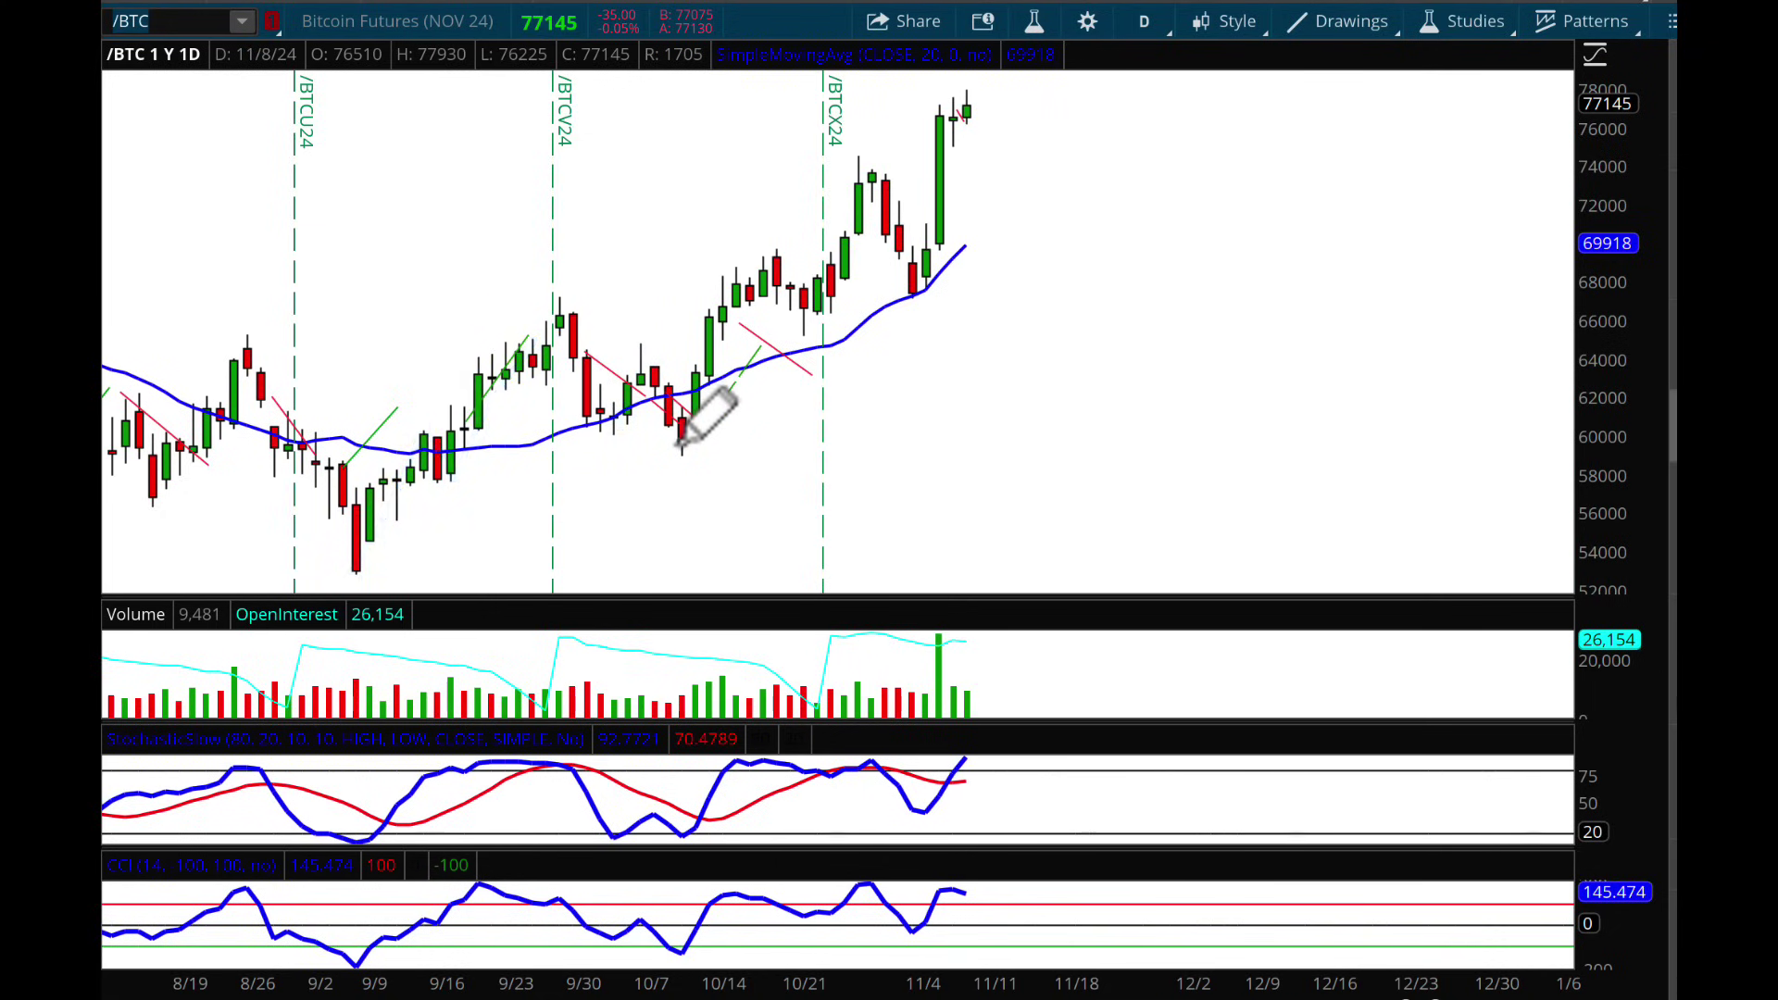
pyautogui.moveTo(680, 440)
pyautogui.mouseDown()
pyautogui.moveTo(773, 262)
pyautogui.moveTo(814, 314)
pyautogui.moveTo(879, 171)
pyautogui.mouseUp()
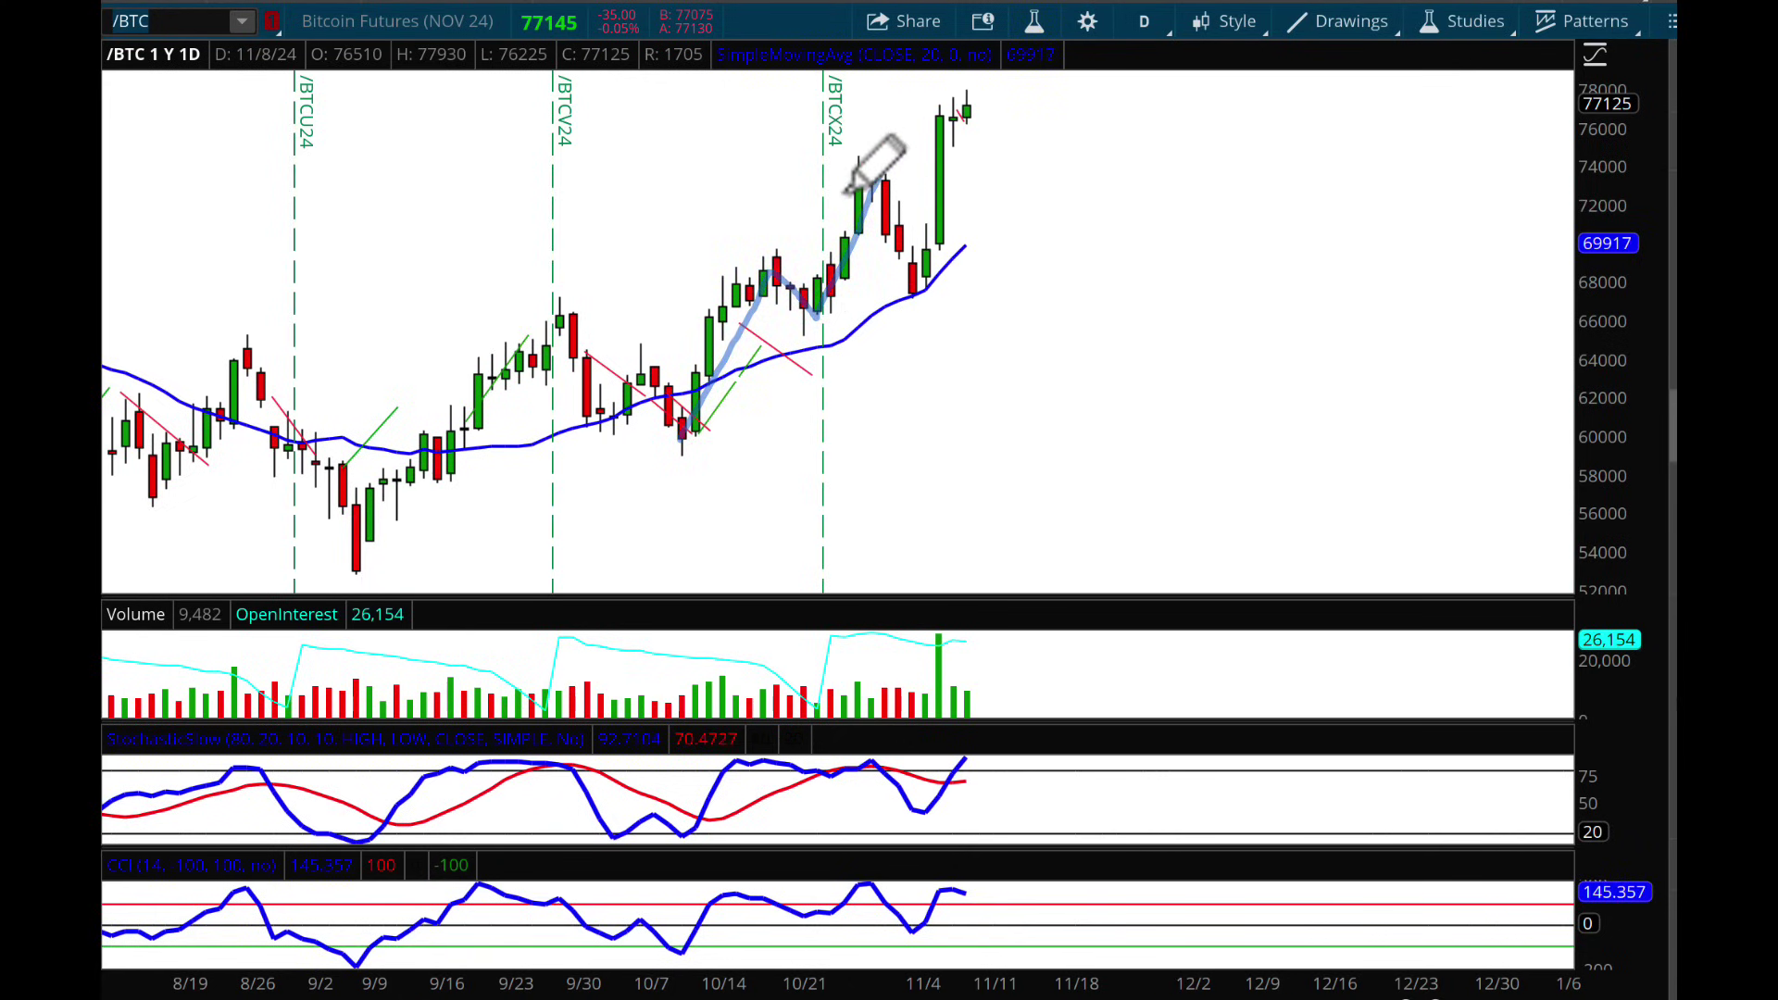
pyautogui.moveTo(982, 104)
pyautogui.mouseDown()
pyautogui.moveTo(1039, 208)
pyautogui.moveTo(1071, 185)
pyautogui.moveTo(1180, 341)
pyautogui.mouseUp()
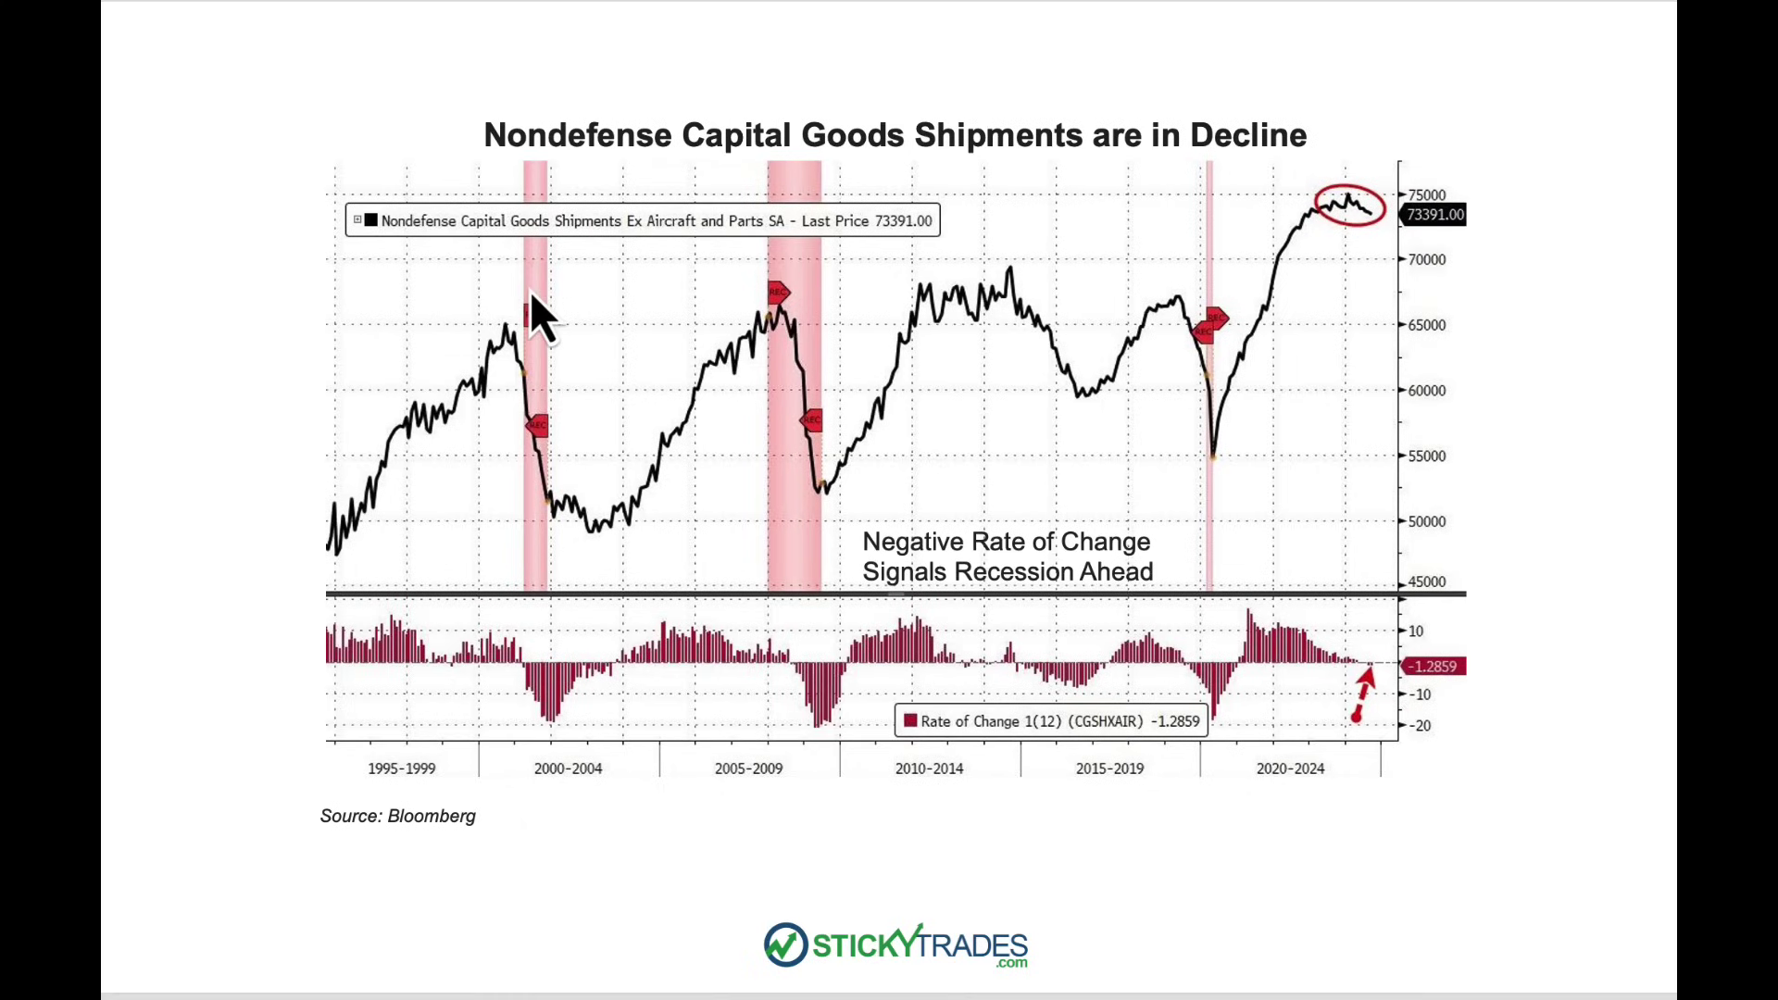
pyautogui.moveTo(521, 283)
pyautogui.mouseDown()
pyautogui.moveTo(587, 448)
pyautogui.moveTo(545, 252)
pyautogui.mouseUp()
pyautogui.moveTo(784, 256)
pyautogui.mouseDown()
pyautogui.moveTo(756, 384)
pyautogui.moveTo(783, 261)
pyautogui.mouseUp()
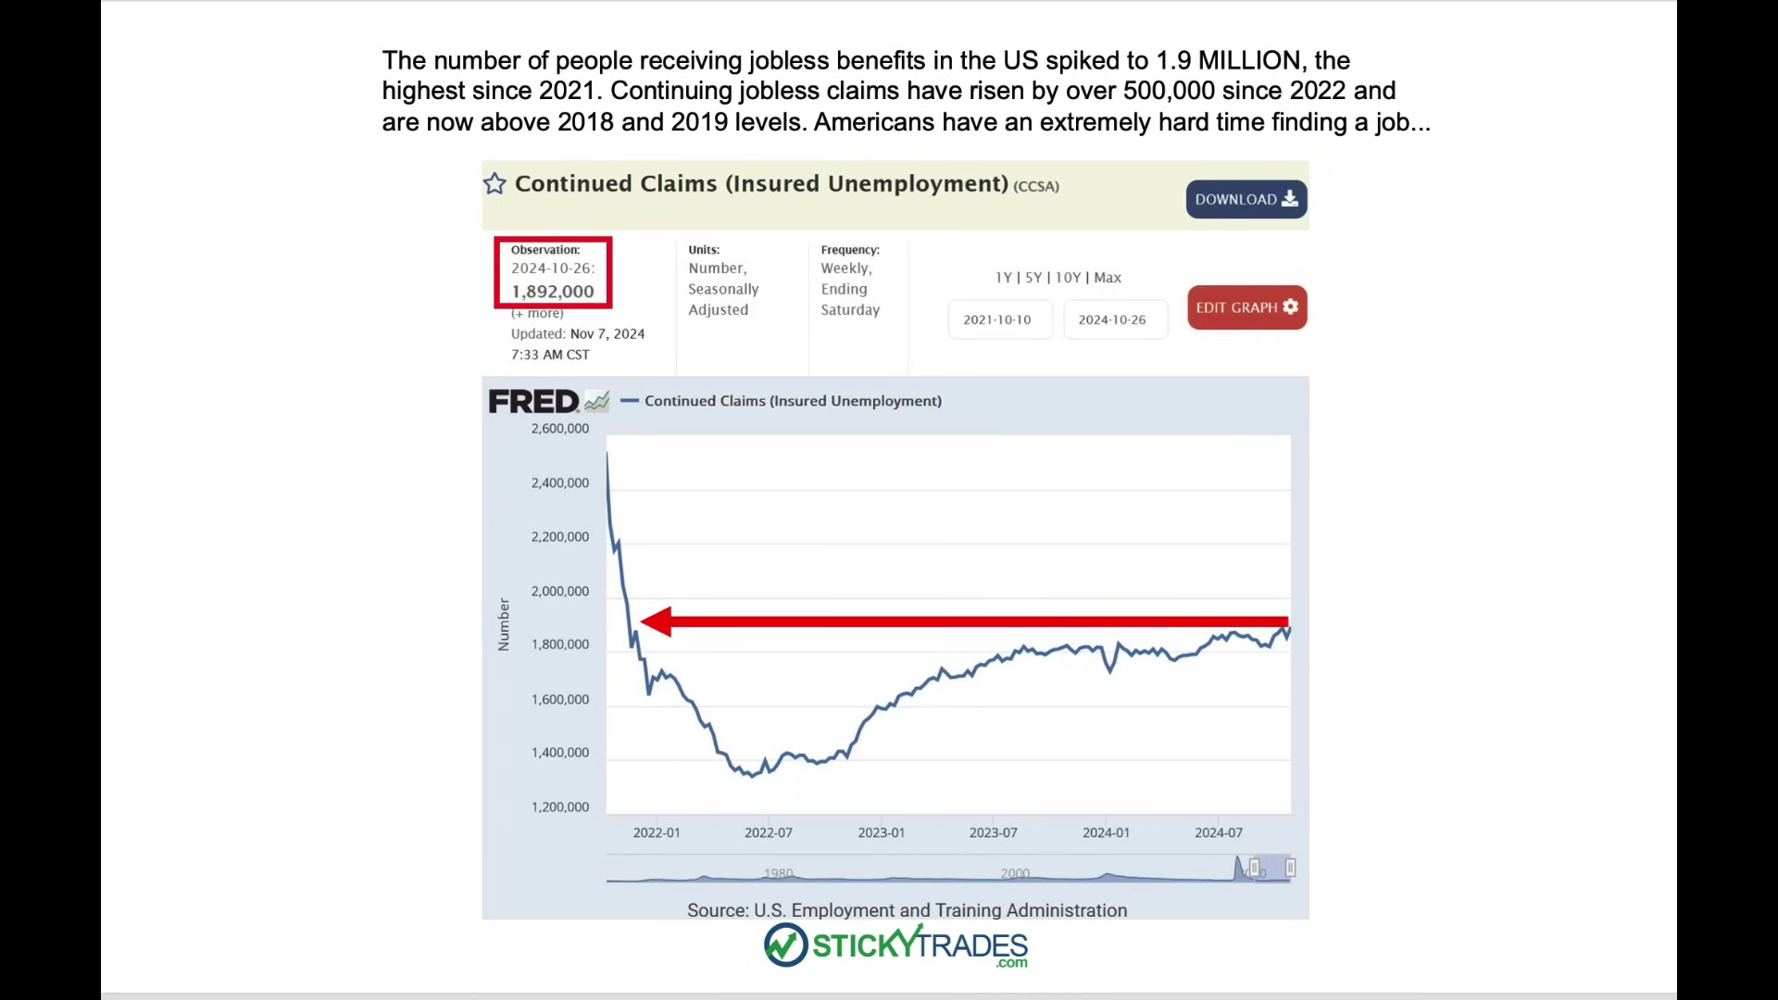
pyautogui.press('Right')
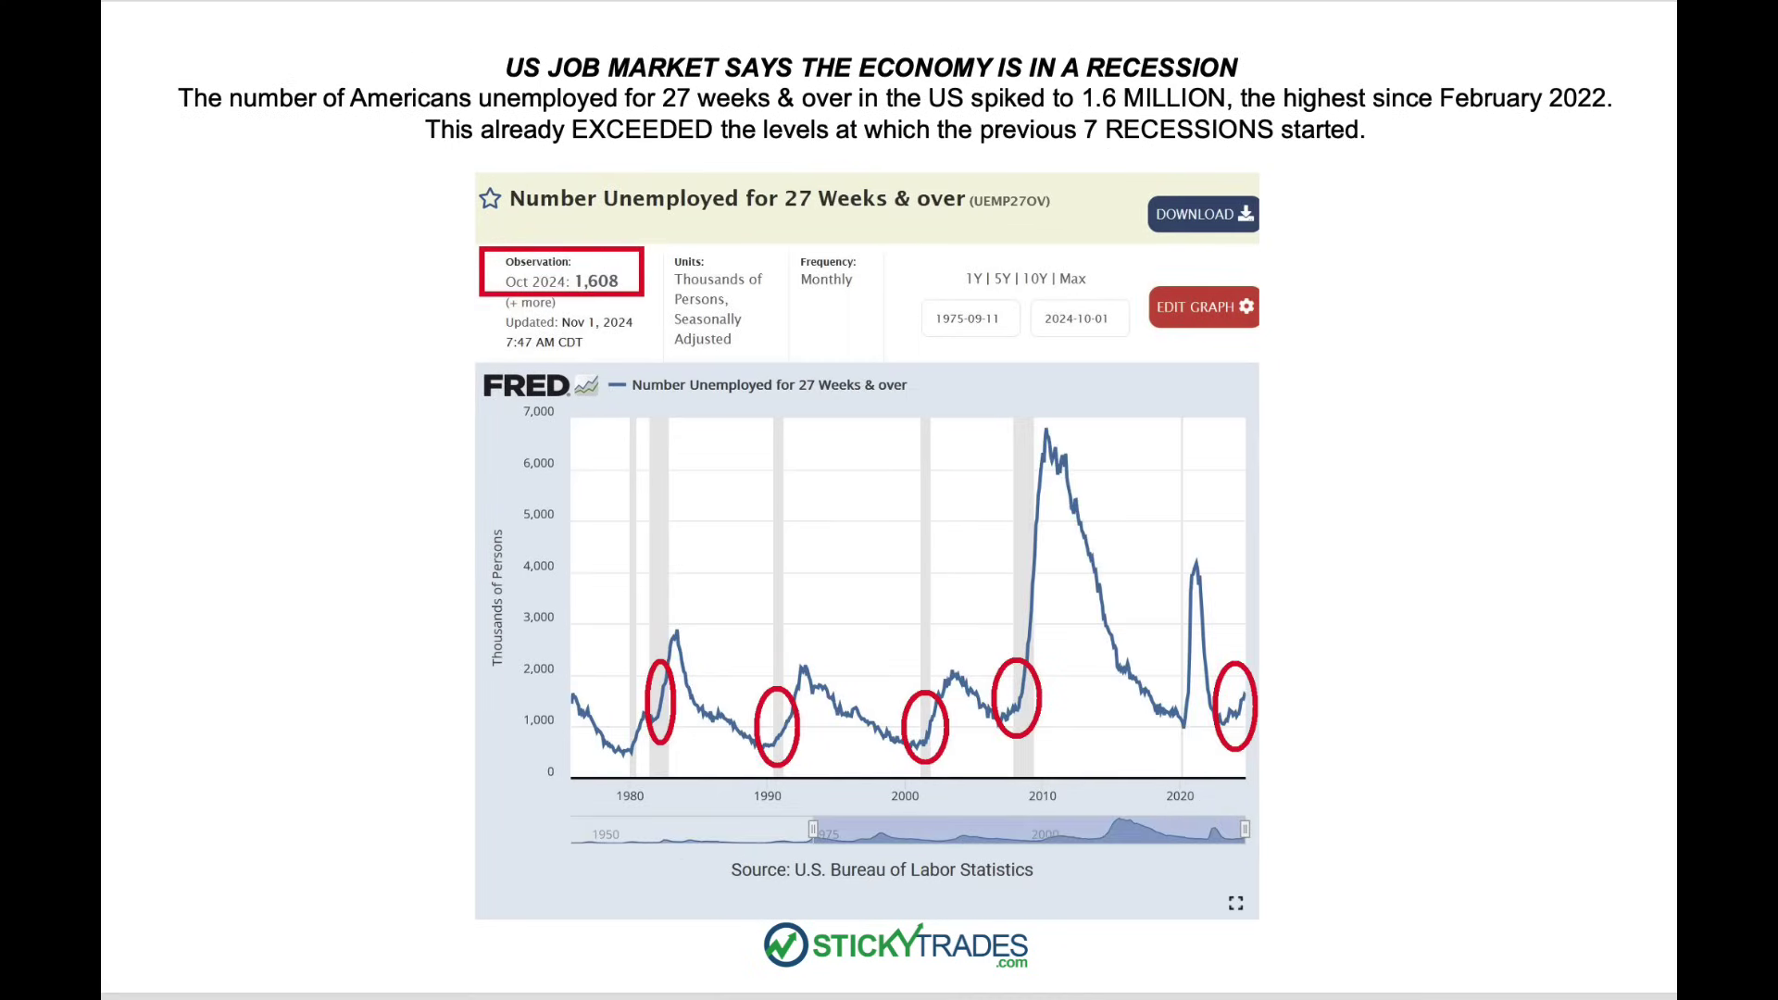